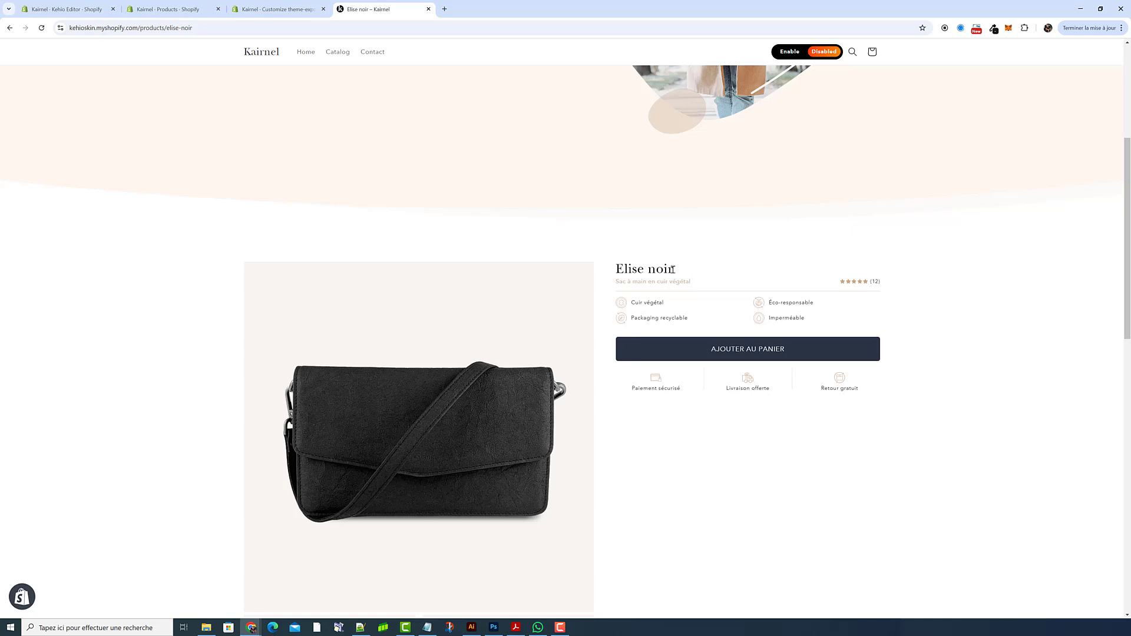
Look over the Elise noir product page from the product title down to the customer reviews
left_click_drag(676, 272, 617, 272)
left_click(628, 273)
scroll(772, 315, "down", 10)
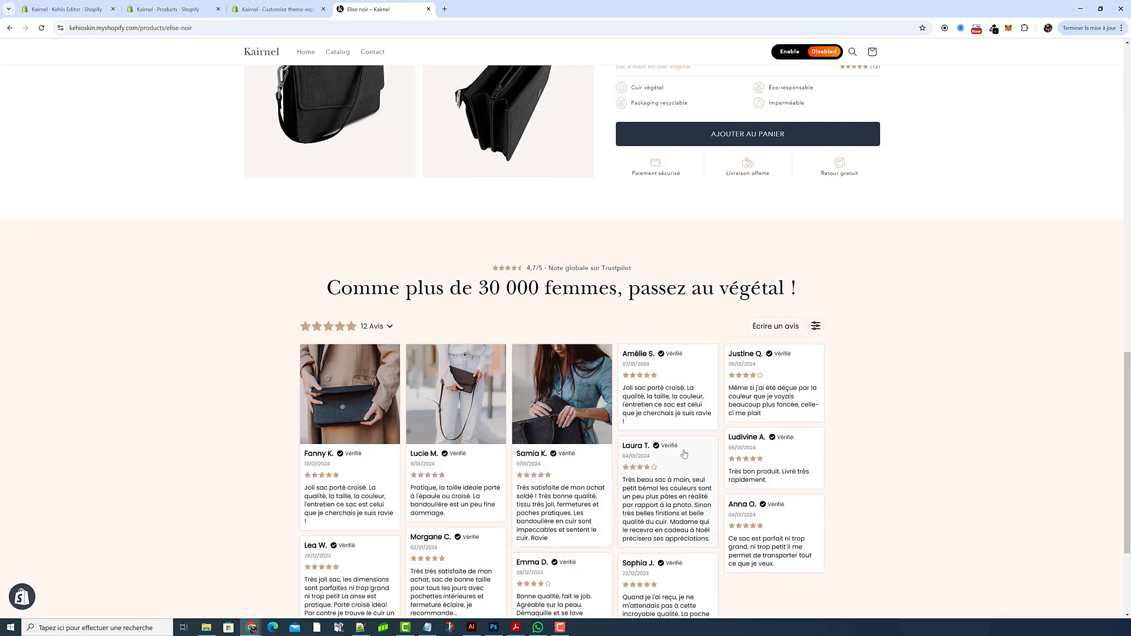
Enable the download links on the product page, examine them in each section, and disable them again
left_click(789, 52)
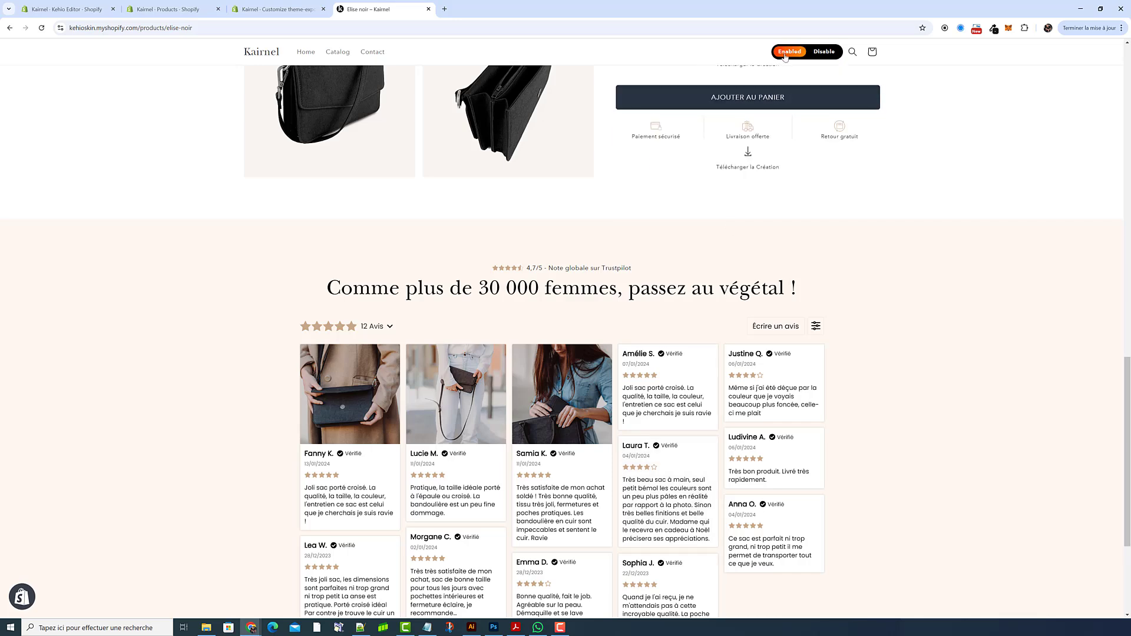
scroll(866, 302, "up", 5)
scroll(865, 302, "up", 8)
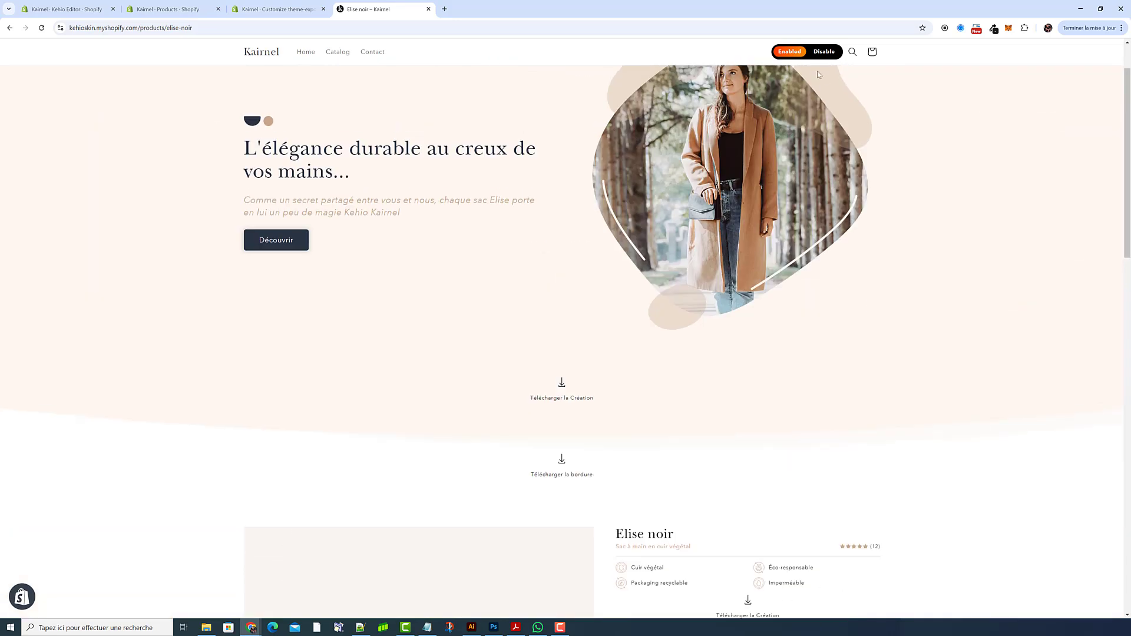
scroll(740, 260, "down", 2)
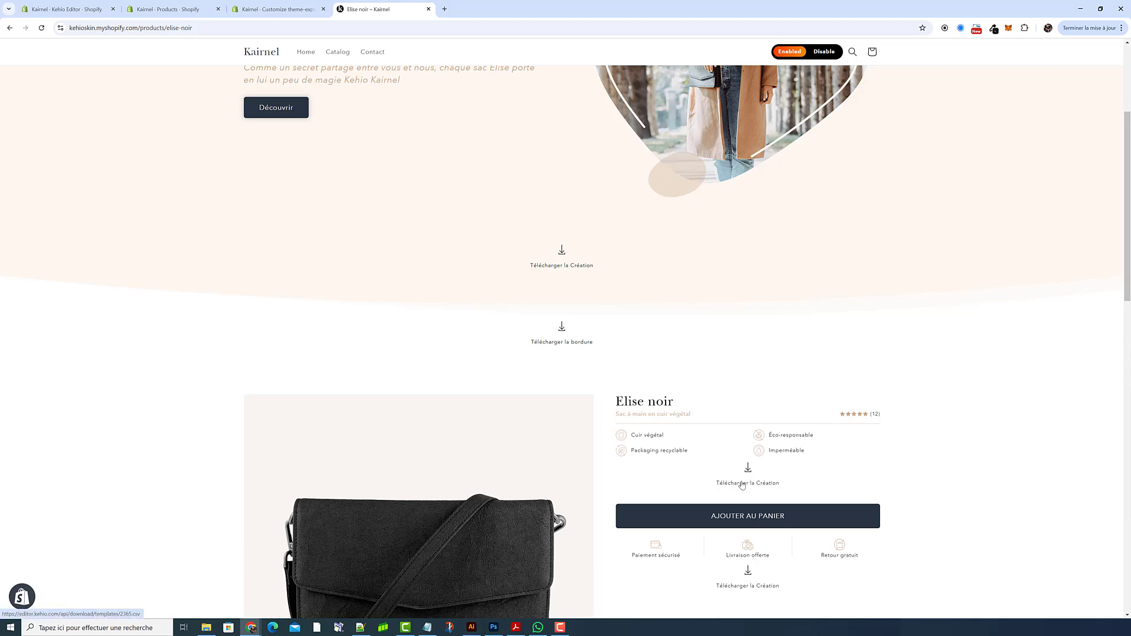
scroll(707, 448, "down", 6)
scroll(695, 433, "down", 4)
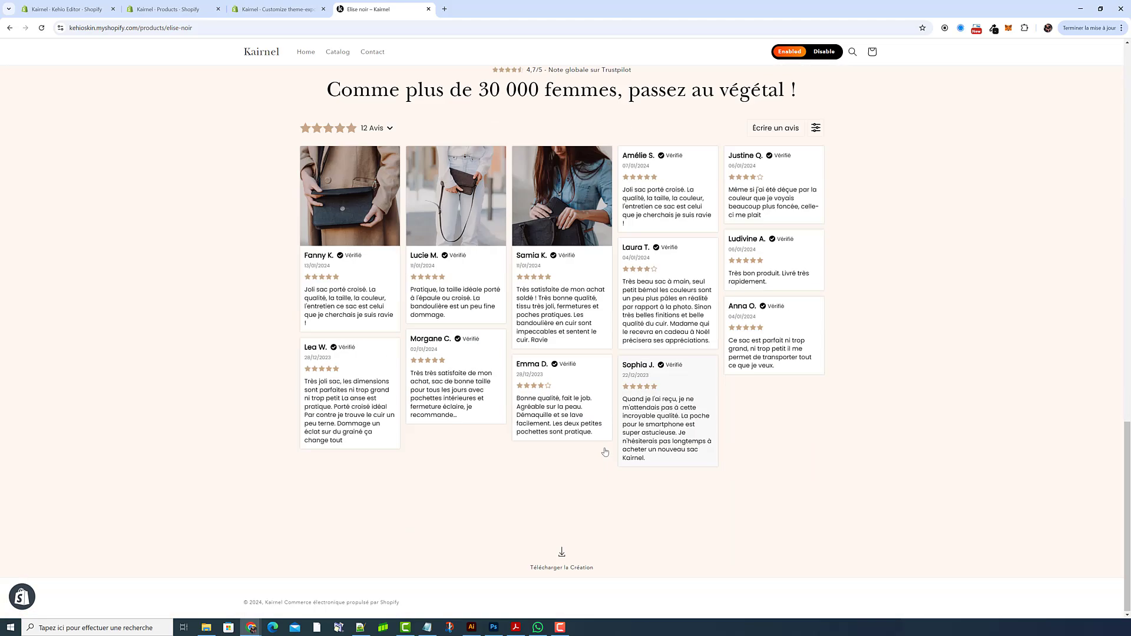
scroll(690, 437, "up", 13)
scroll(689, 438, "up", 3)
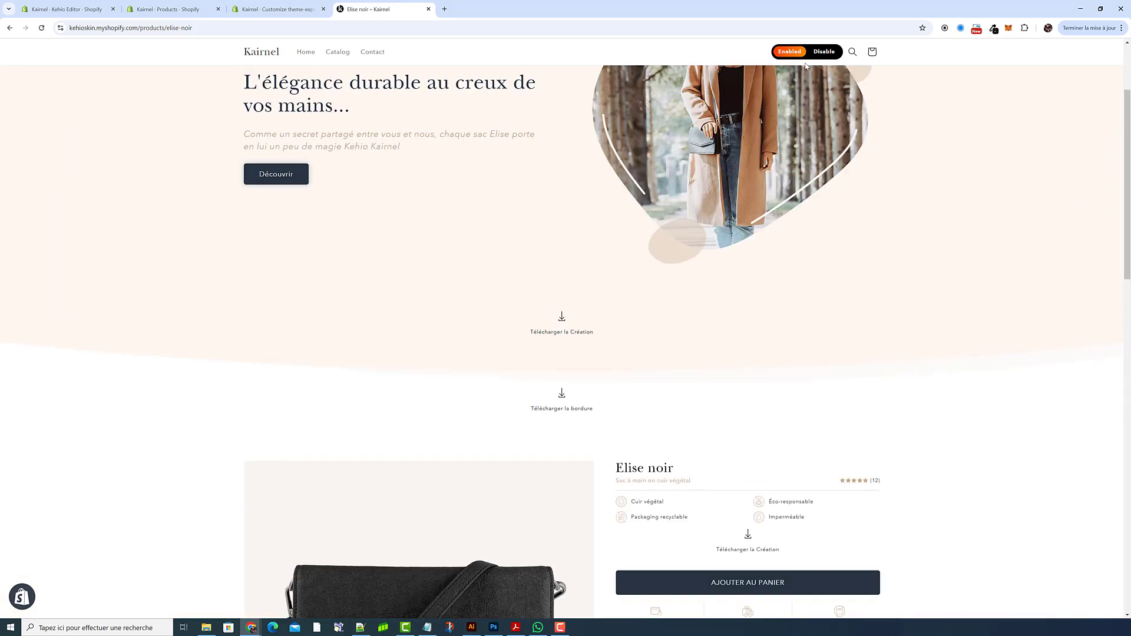
left_click(824, 51)
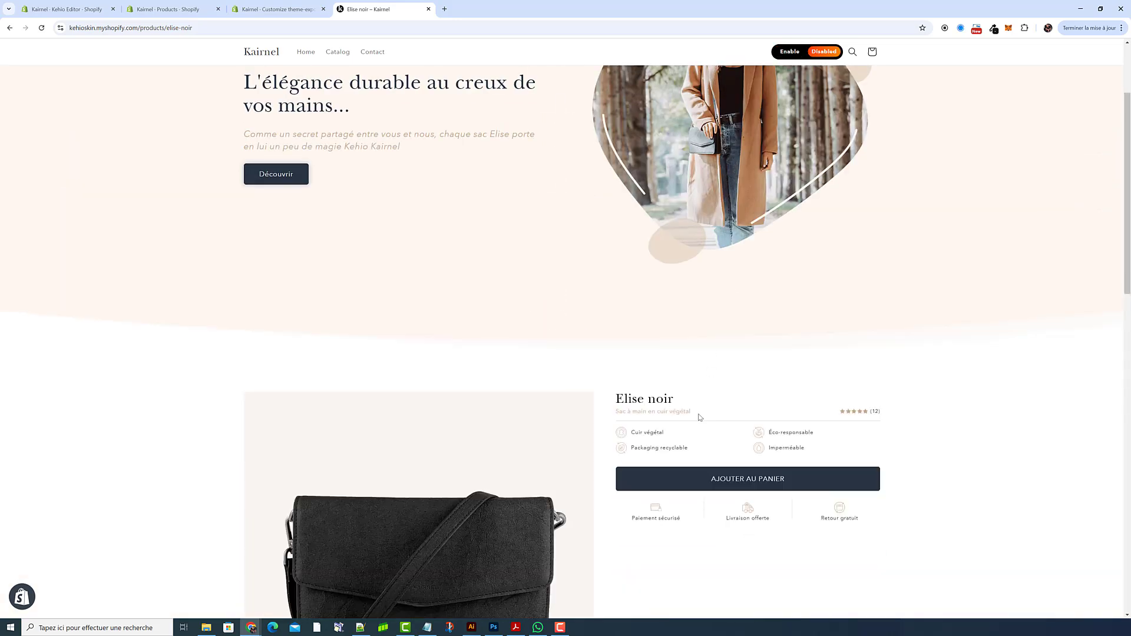
Examine the product's title, subtitle and list of four feature icons above the add-to-cart button
scroll(702, 412, "up", 1)
scroll(701, 413, "down", 2)
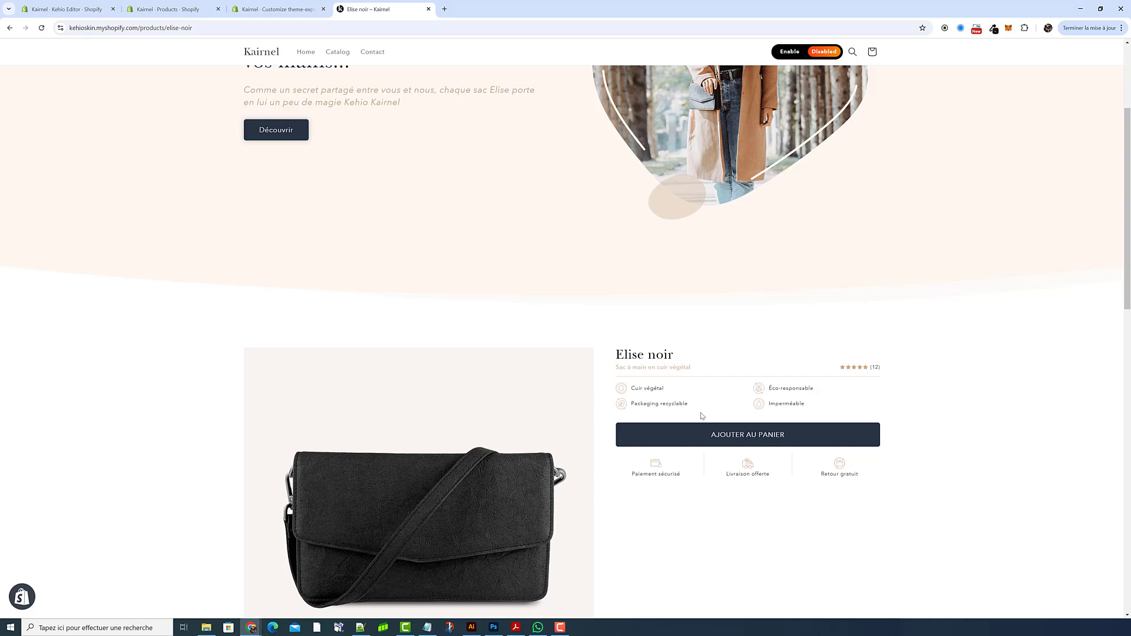
left_click_drag(709, 372, 624, 354)
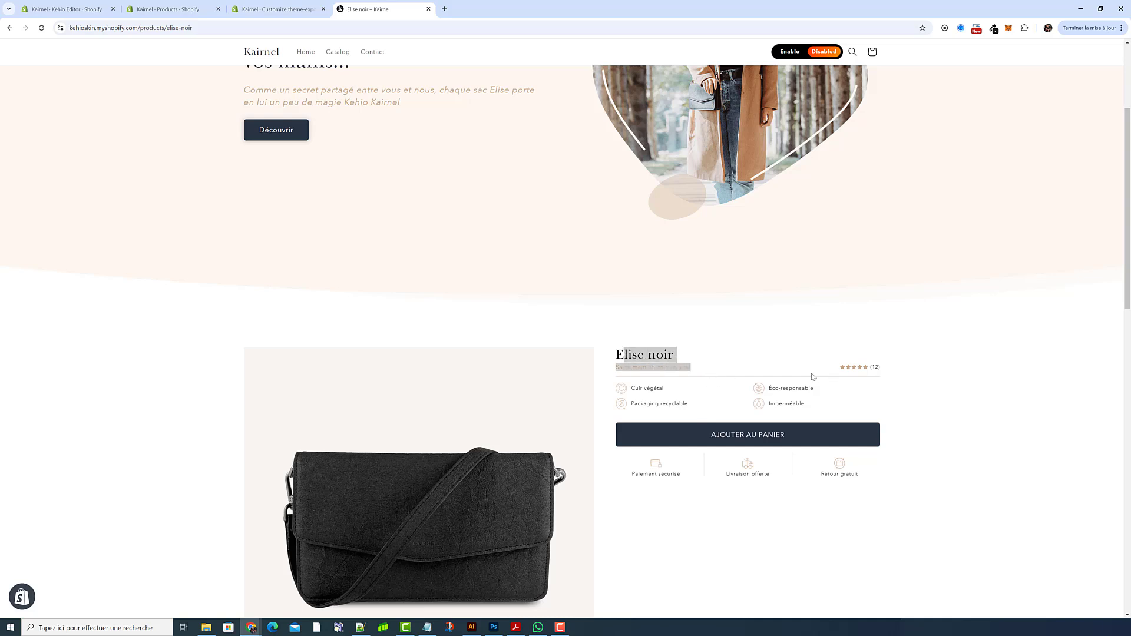
left_click(726, 371)
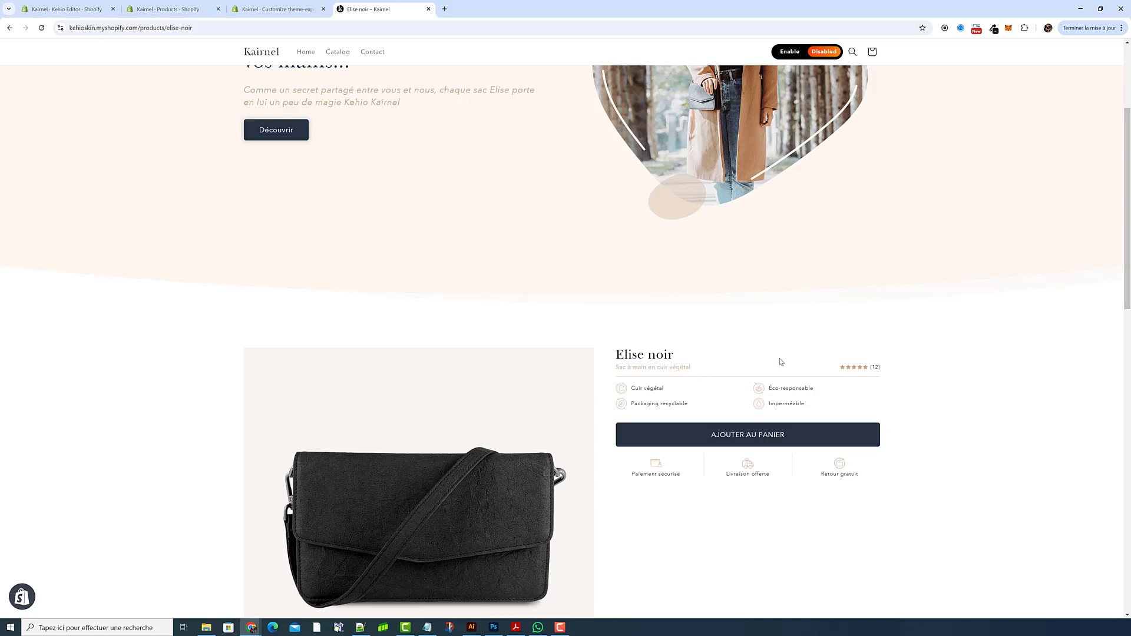
left_click_drag(823, 406, 638, 386)
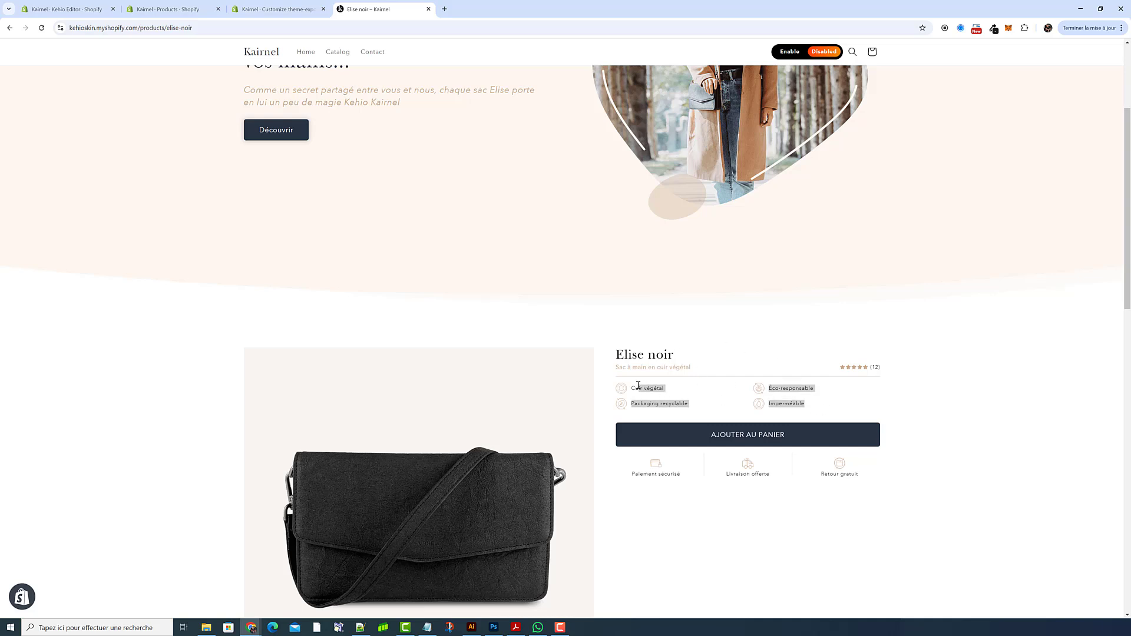
left_click(641, 389)
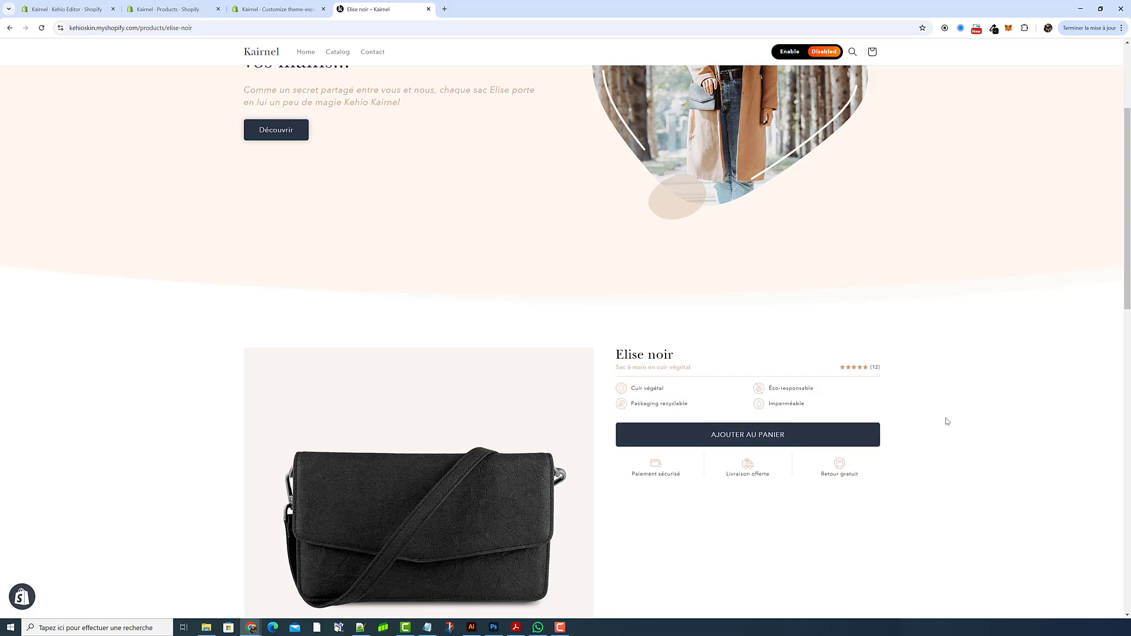
left_click_drag(805, 407, 765, 404)
left_click_drag(811, 406, 769, 407)
left_click_drag(690, 405, 654, 405)
left_click(654, 405)
left_click_drag(691, 369, 623, 359)
left_click(623, 358)
mouse_move(668, 360)
left_mouse_down()
mouse_move(629, 358)
mouse_move(648, 367)
left_mouse_up()
left_click(715, 376)
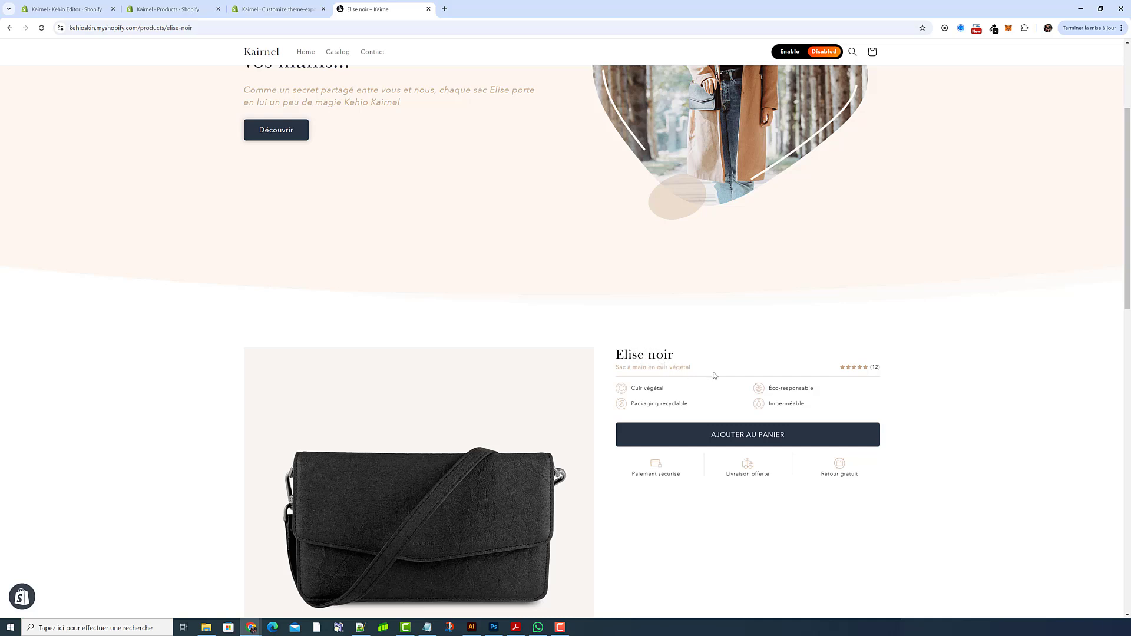
Jump from the product's star rating to the customer reviews and examine the Trustpilot rating line and section heading
left_click(866, 369)
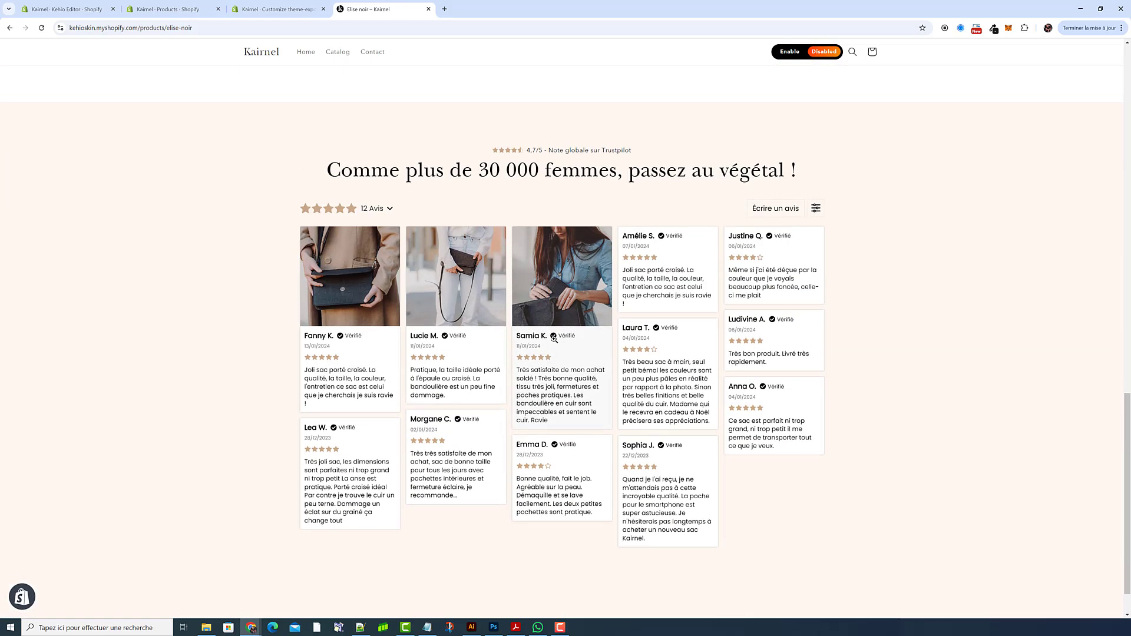
scroll(554, 339, "up", 2)
left_click_drag(639, 238, 543, 236)
left_click(631, 236)
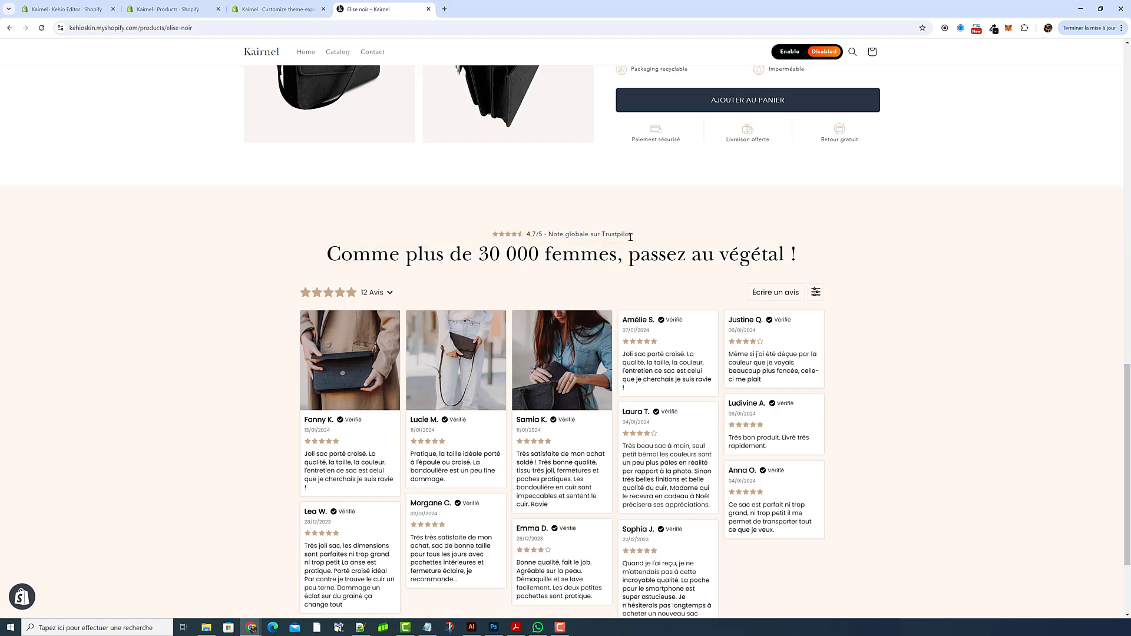
left_click_drag(631, 236, 548, 237)
left_click(522, 237)
left_click_drag(331, 254, 814, 258)
left_click(814, 258)
scroll(705, 475, "down", 2)
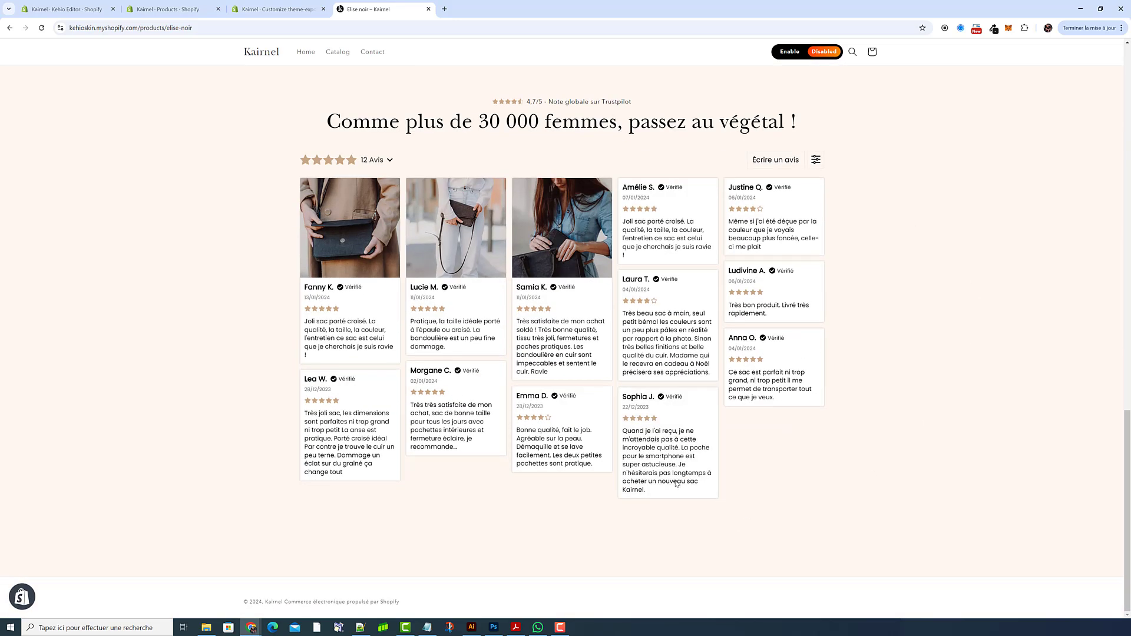
Examine the review widget's rating summary and customer review cards, and return to the page's hero banner
scroll(556, 419, "up", 5)
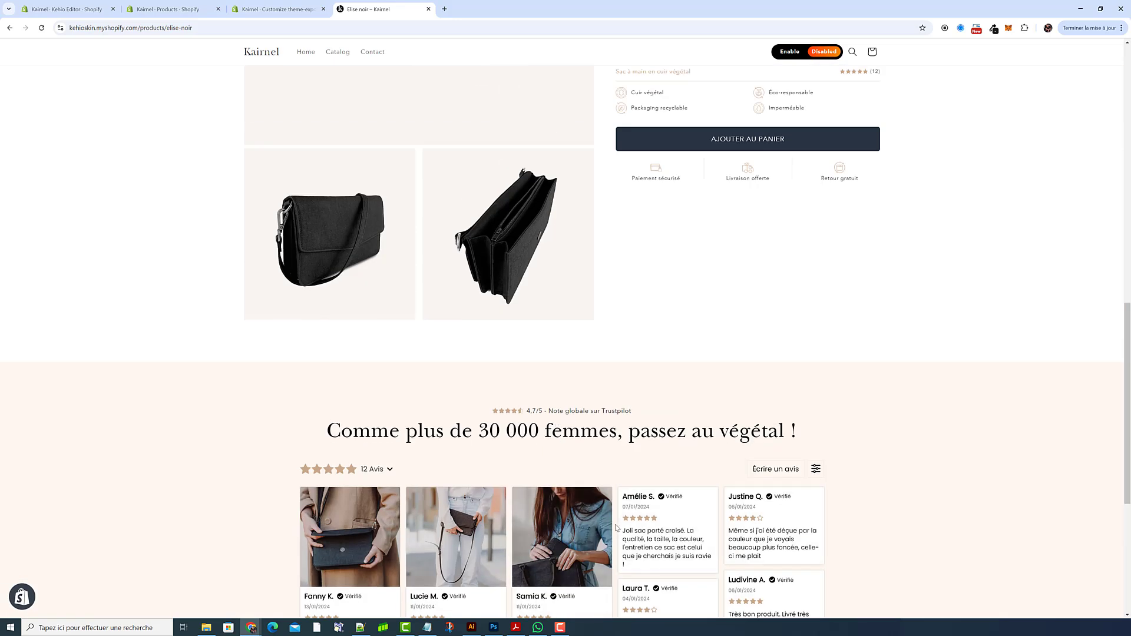
scroll(625, 523, "up", 4)
scroll(625, 523, "down", 9)
scroll(642, 350, "up", 2)
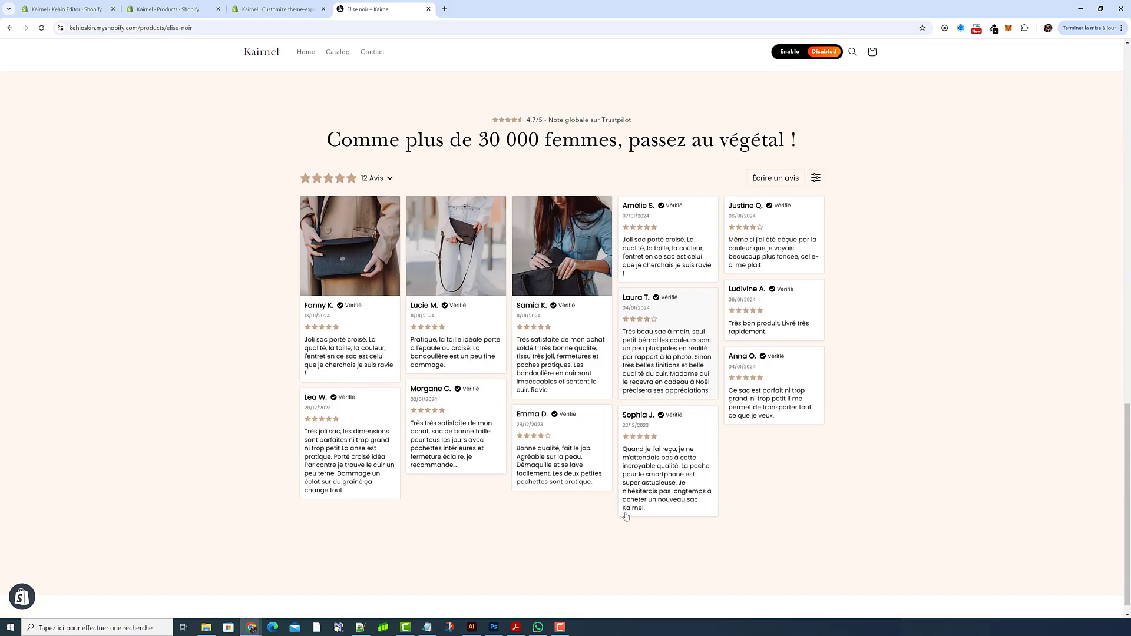
left_click_drag(294, 209, 486, 244)
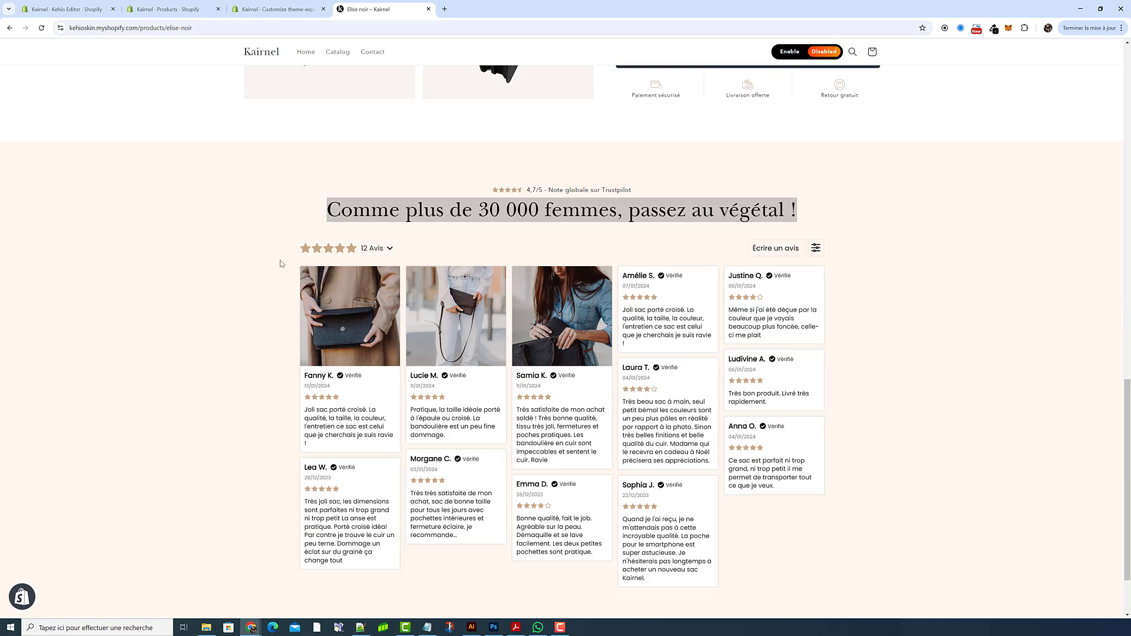
left_click_drag(300, 247, 450, 250)
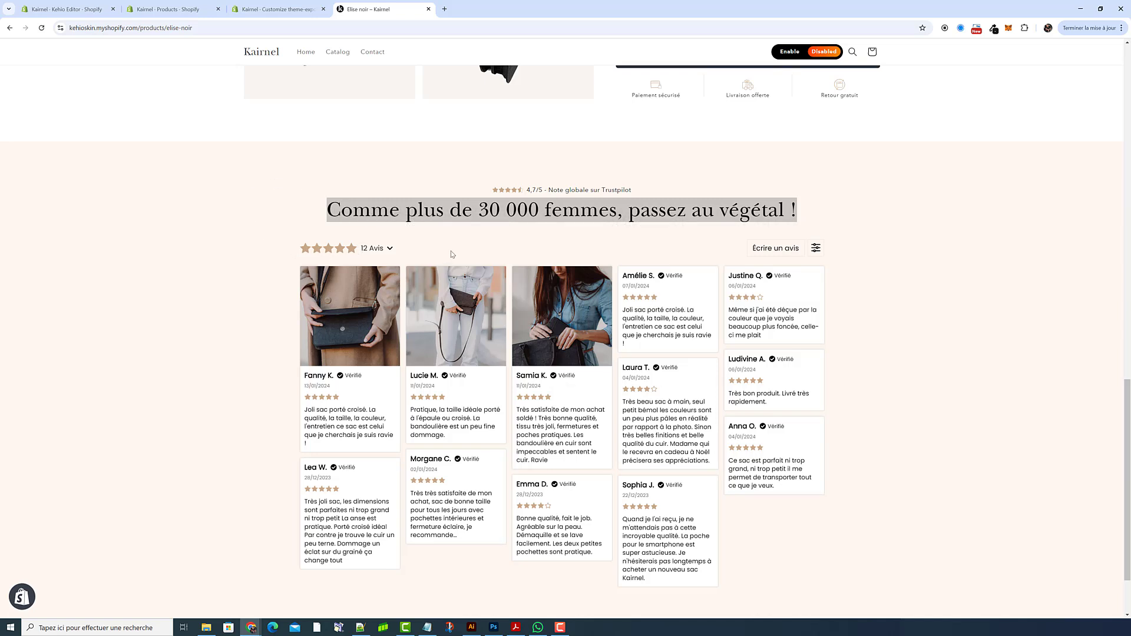
left_click(628, 154)
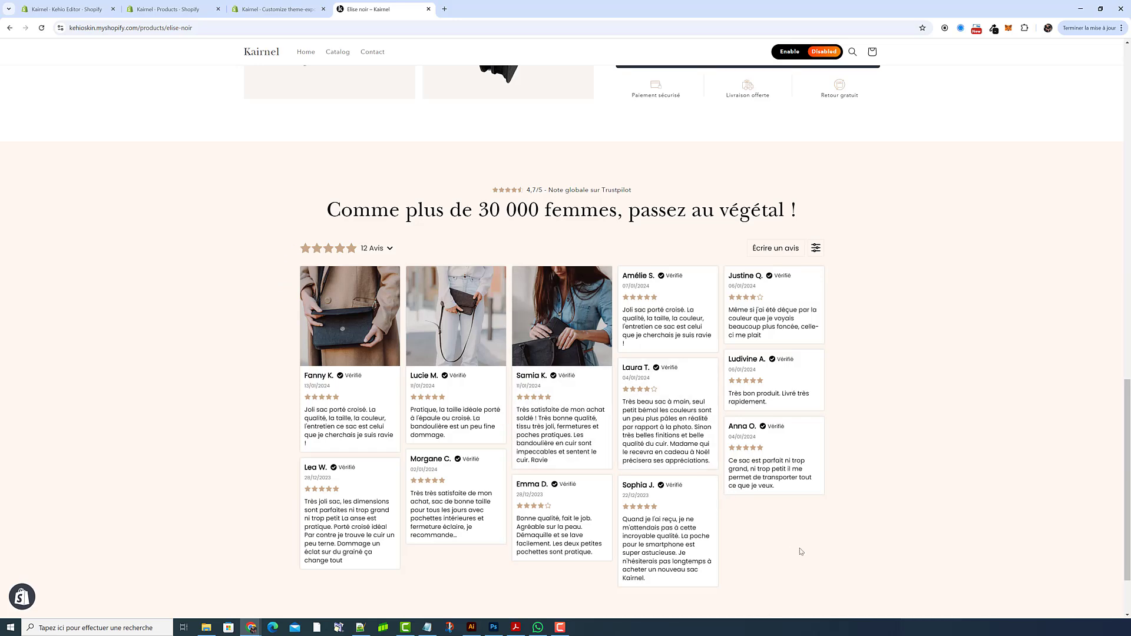
scroll(802, 551, "down", 2)
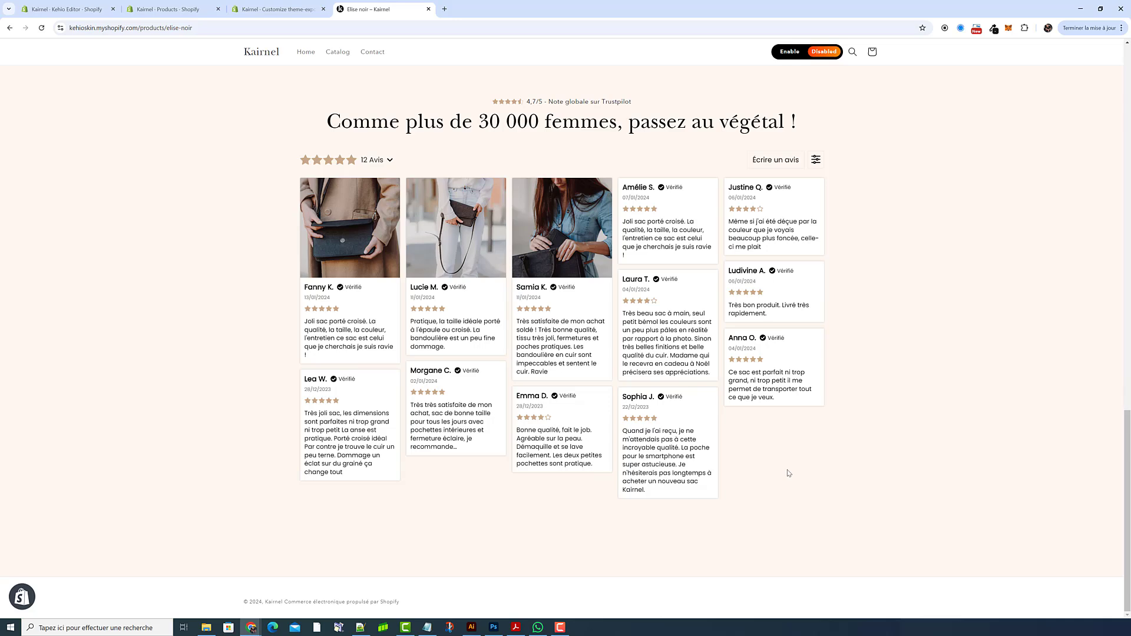
scroll(632, 390, "up", 3)
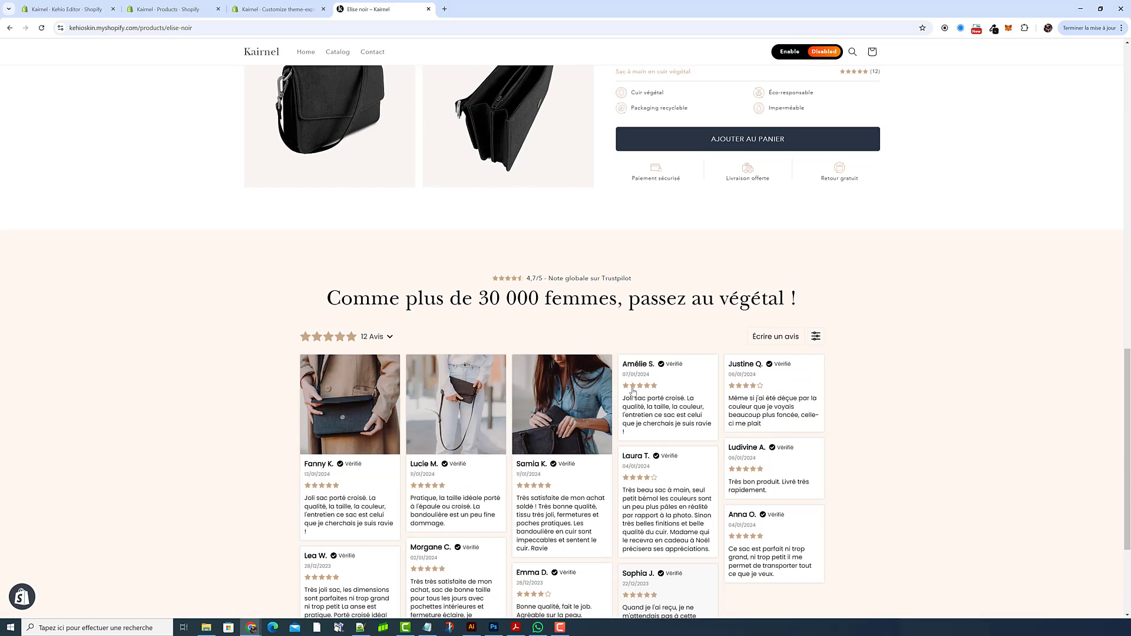
scroll(506, 339, "up", 8)
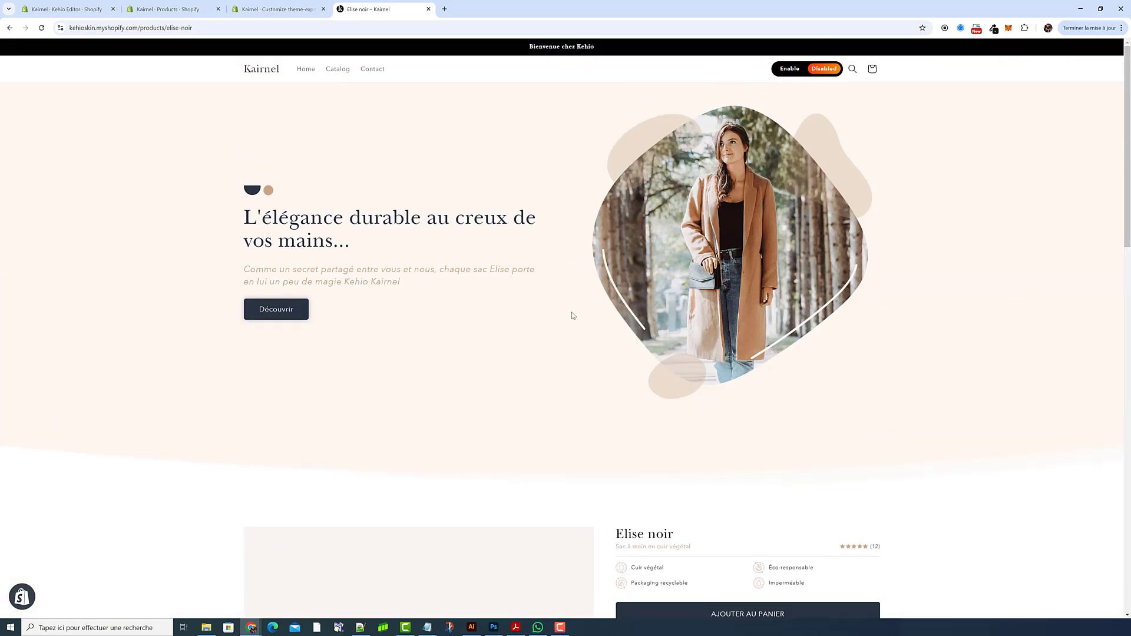
Open the developer tools' device preview and examine the product block and reviews at iPhone SE size
key("F12")
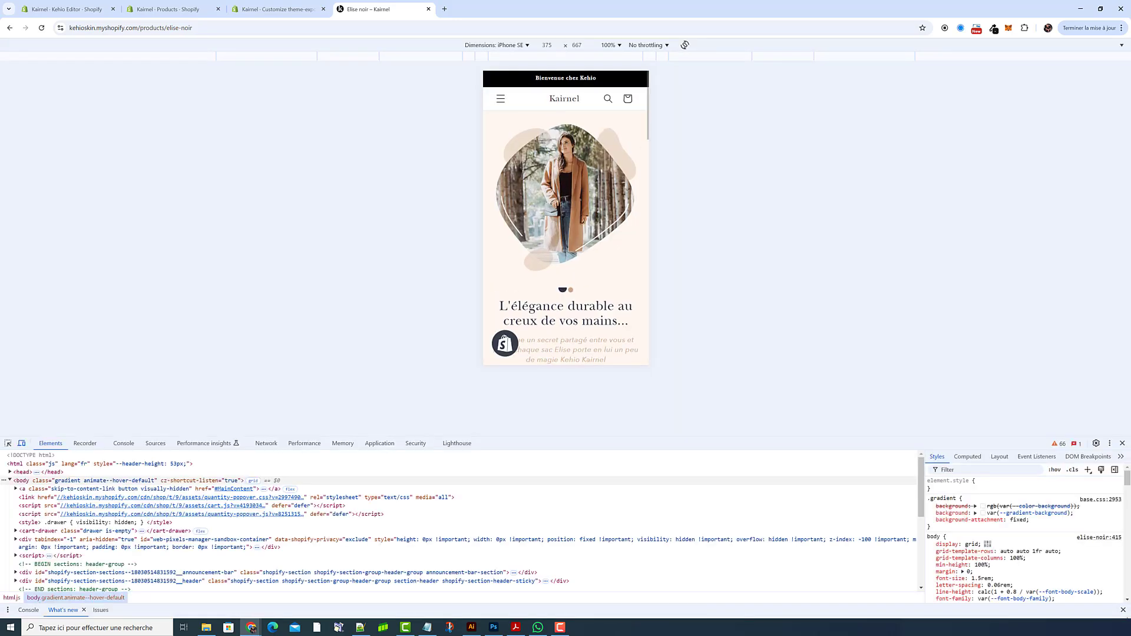
scroll(590, 205, "down", 5)
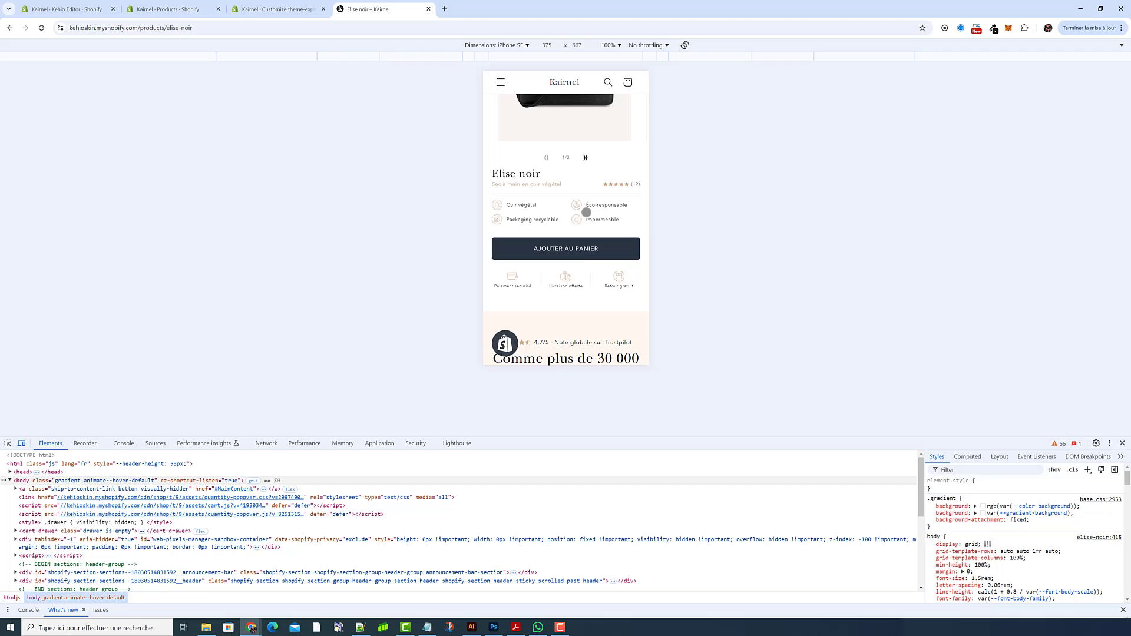
scroll(560, 242, "down", 8)
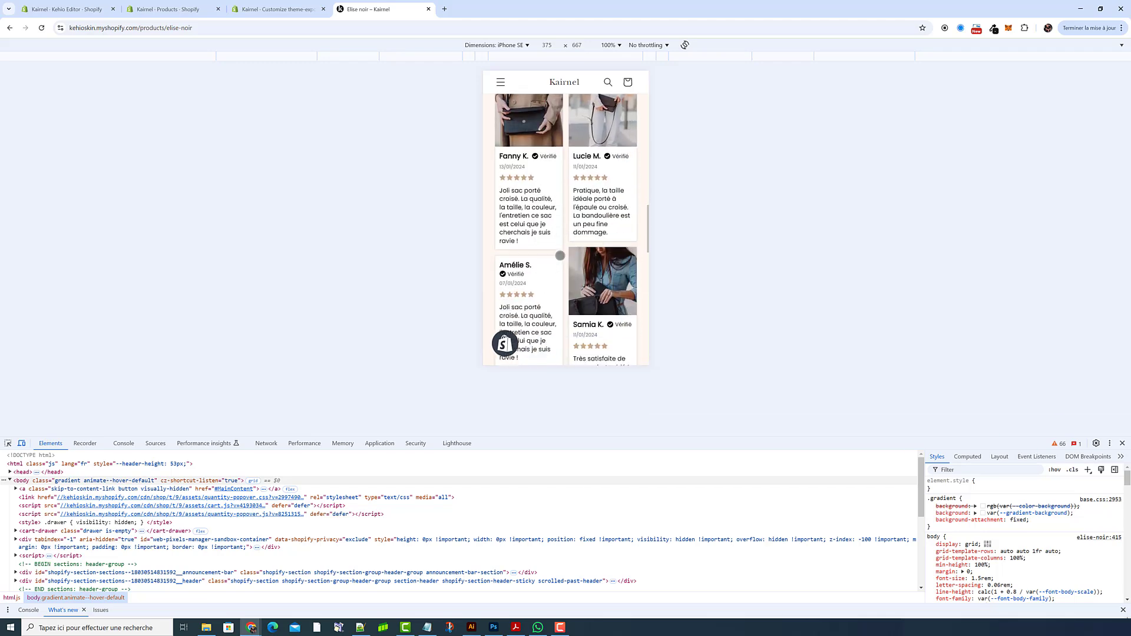
scroll(560, 255, "up", 5)
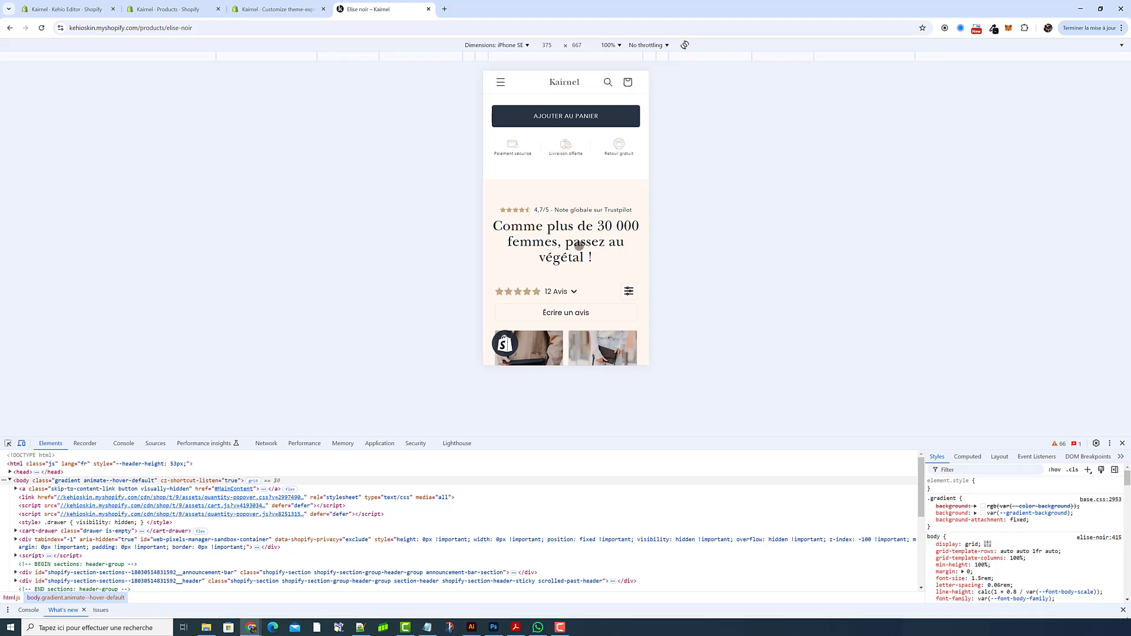
scroll(589, 245, "down", 10)
scroll(578, 277, "up", 10)
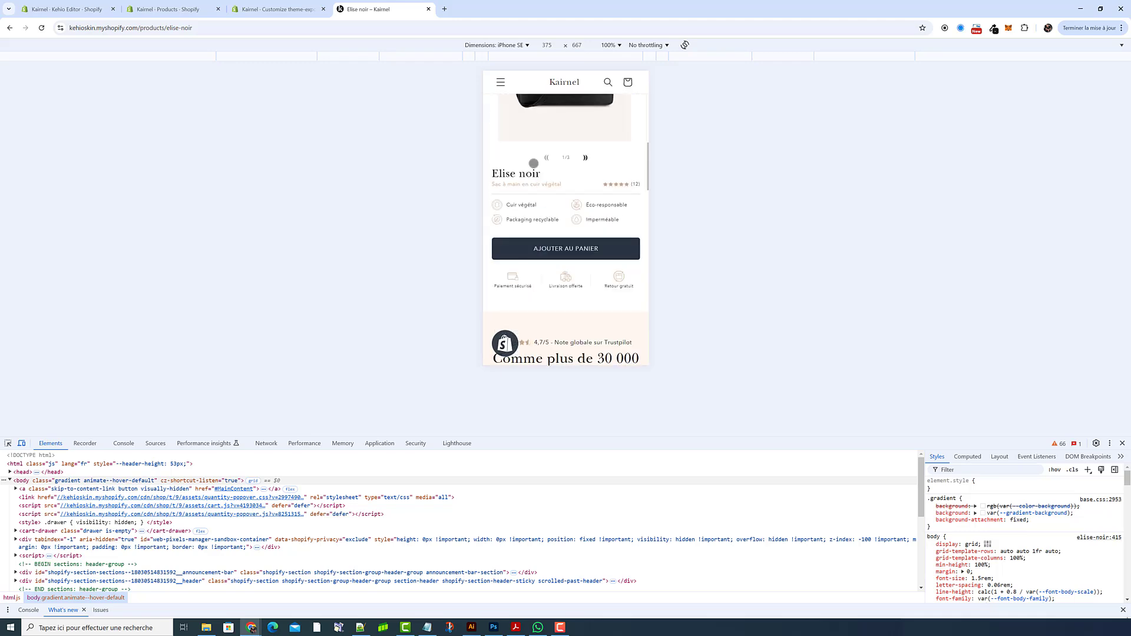
Switch the device preview to iPad Air and examine the page from the hero banner to the reviews
left_click(496, 45)
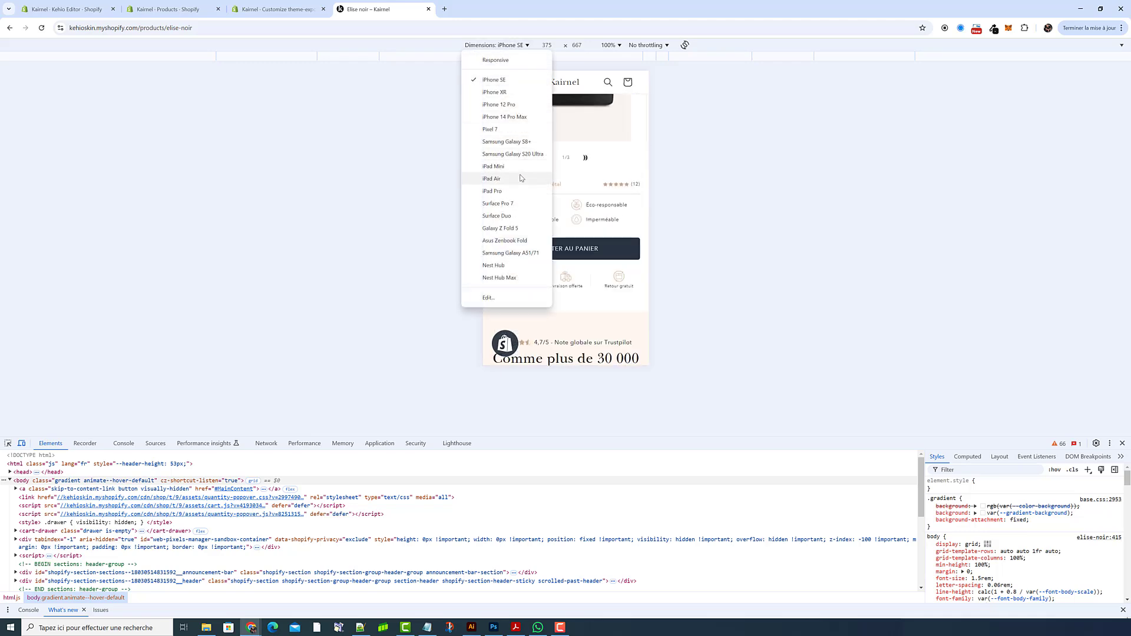
left_click(518, 179)
scroll(724, 225, "up", 3)
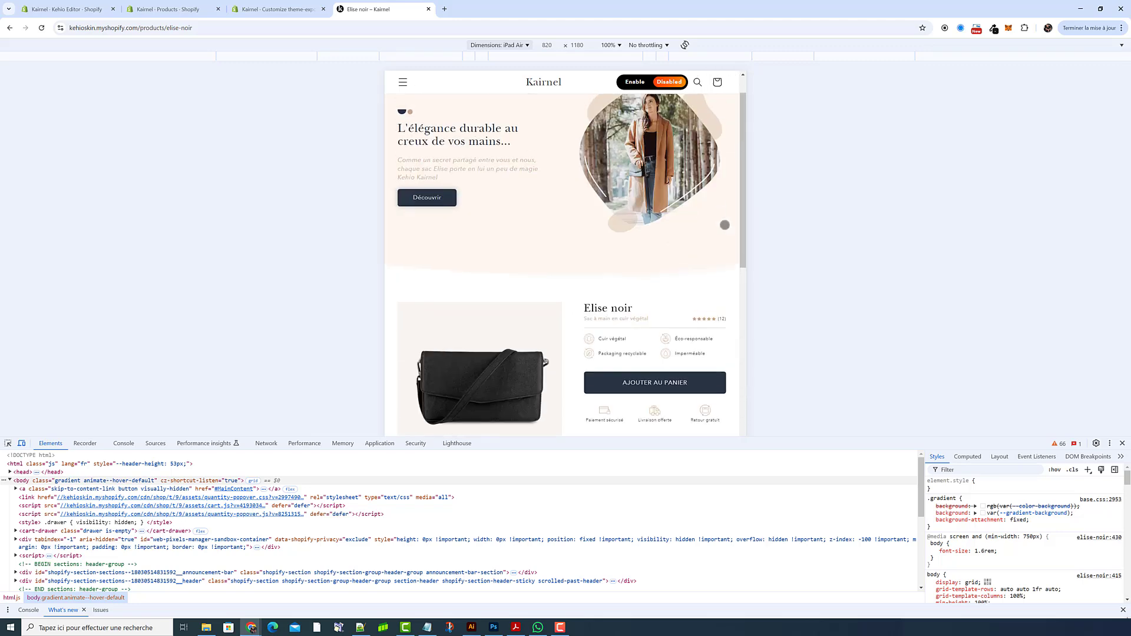
scroll(624, 299, "down", 14)
scroll(634, 302, "up", 3)
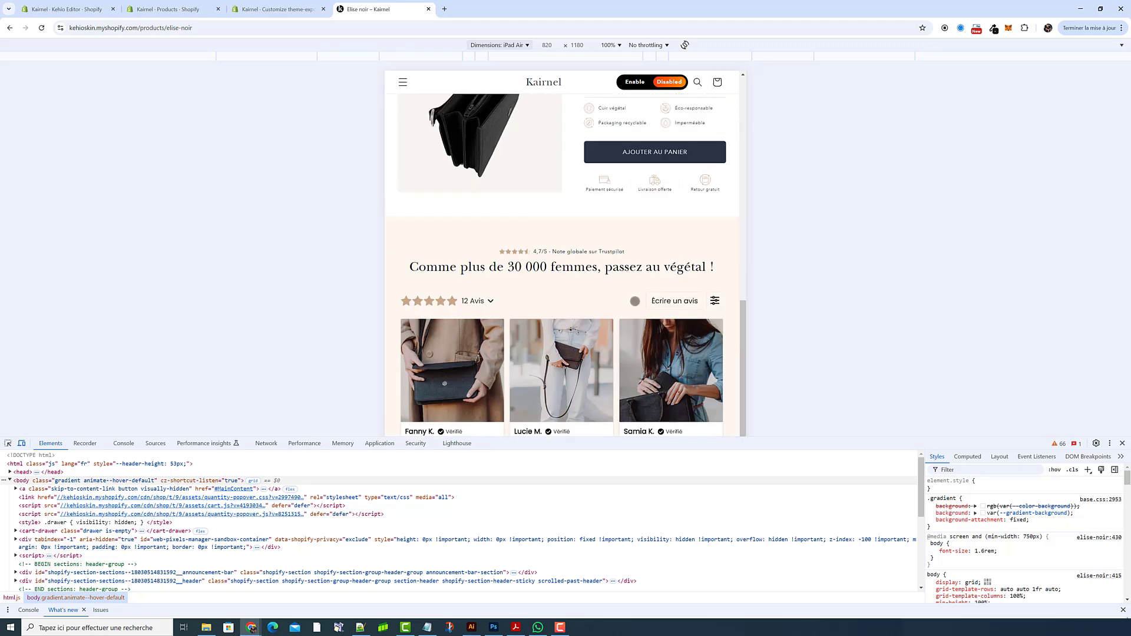
Preview the page in Responsive mode widened to 2506 px, and close the developer tools
left_click(496, 45)
left_click(510, 61)
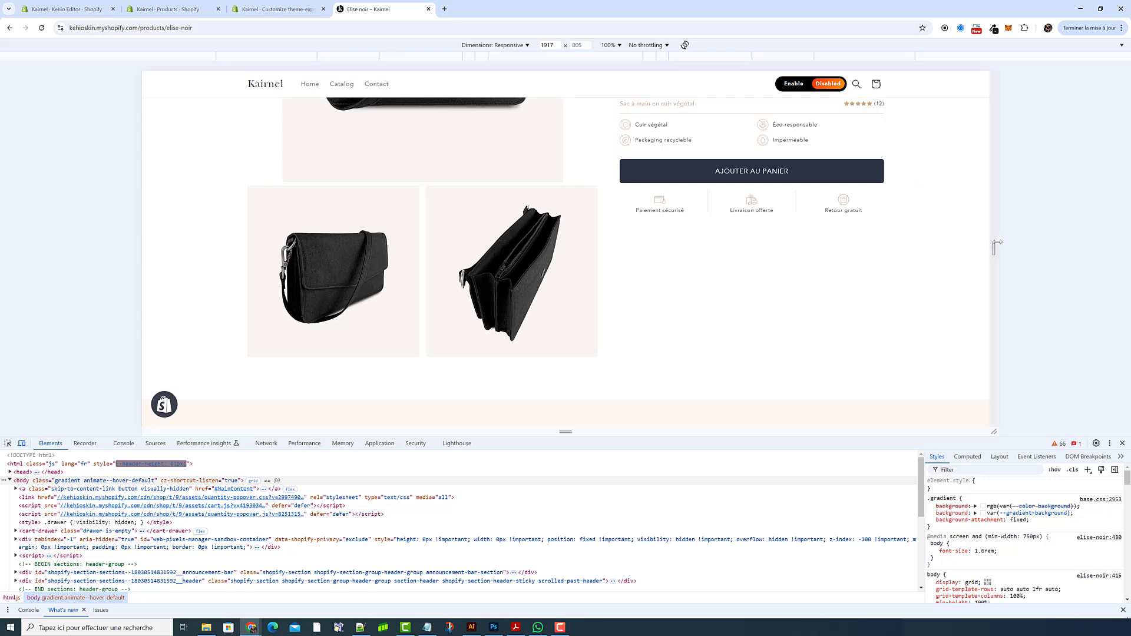
left_click_drag(994, 249, 1065, 249)
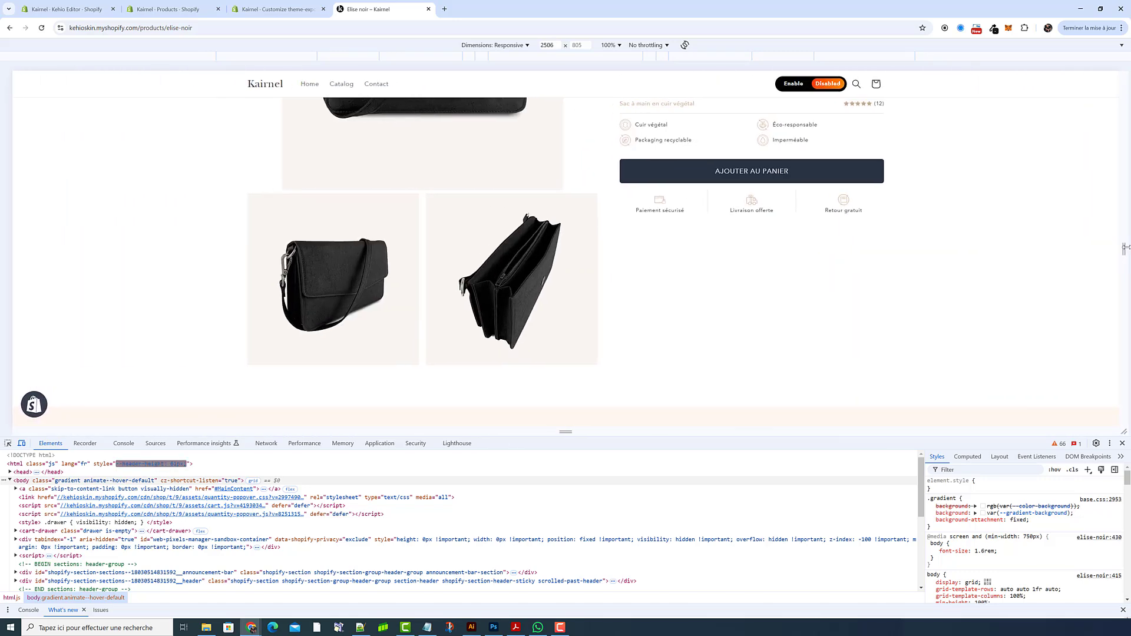
key("F12")
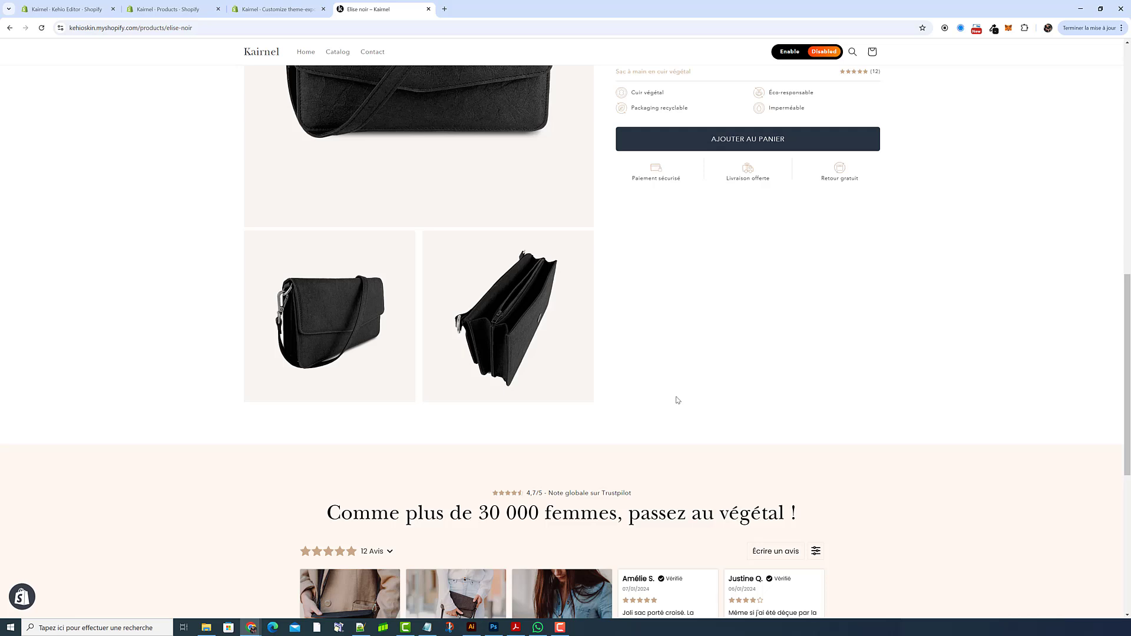
Enable the download links on the Elise noir page and download the product title block's creation and the reviews creation
scroll(675, 400, "up", 8)
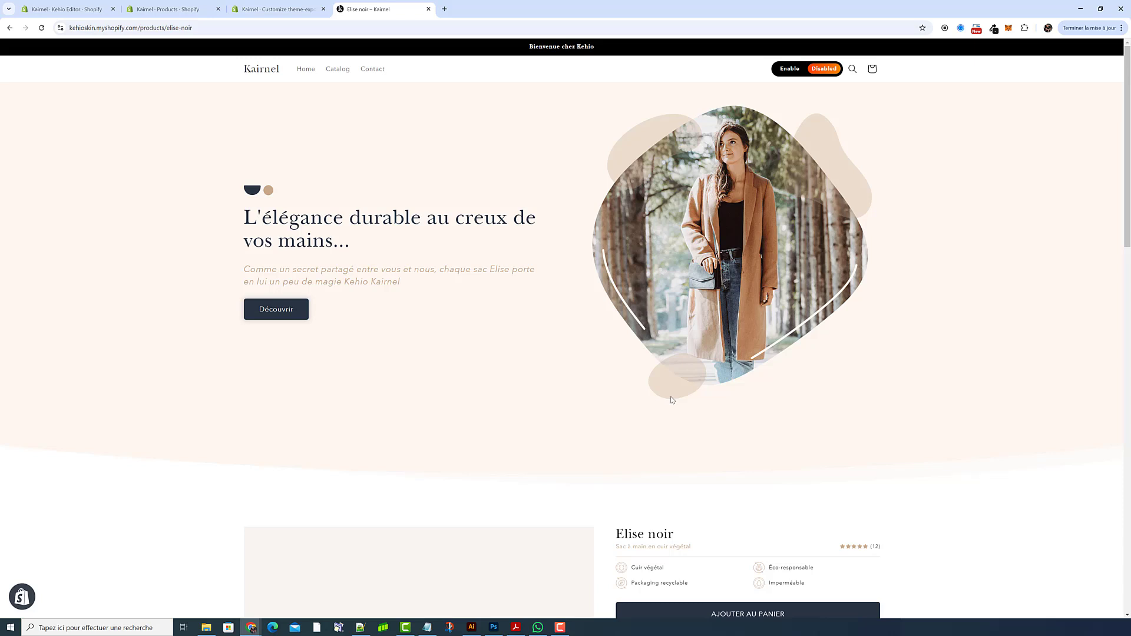
left_click(793, 75)
scroll(773, 291, "down", 6)
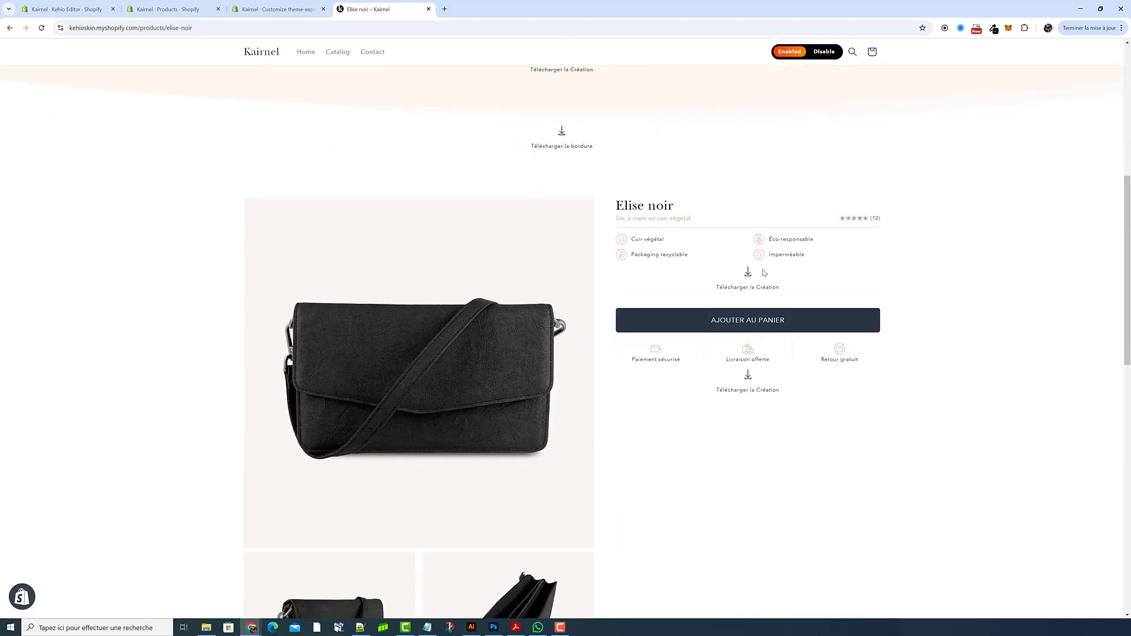
left_click(762, 287)
scroll(591, 296, "down", 5)
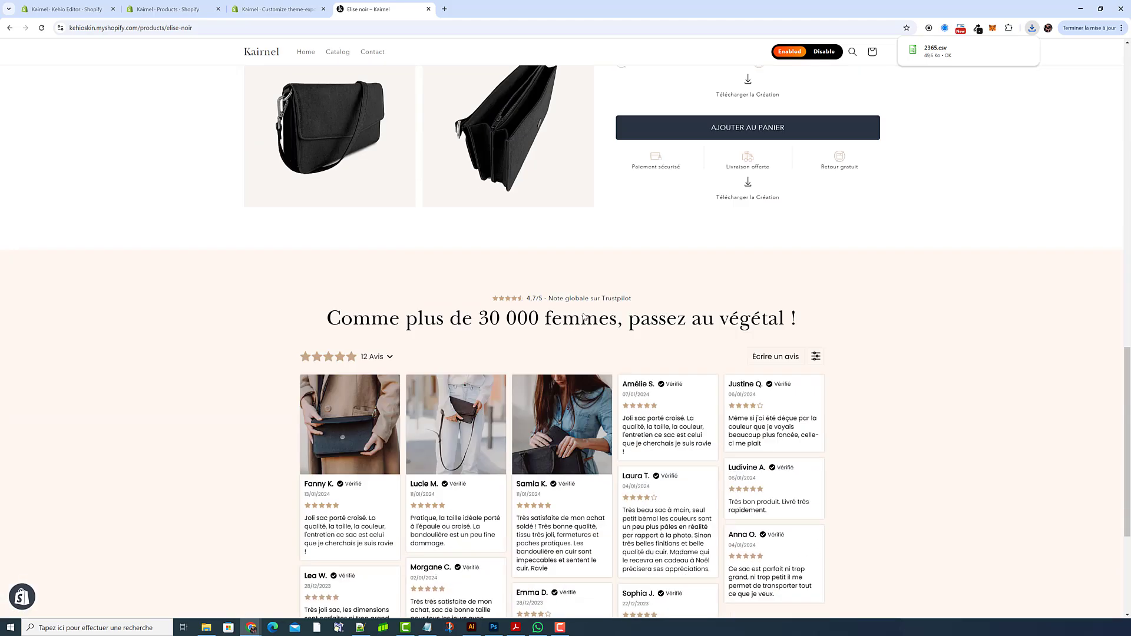
scroll(584, 488, "down", 2)
left_click(581, 567)
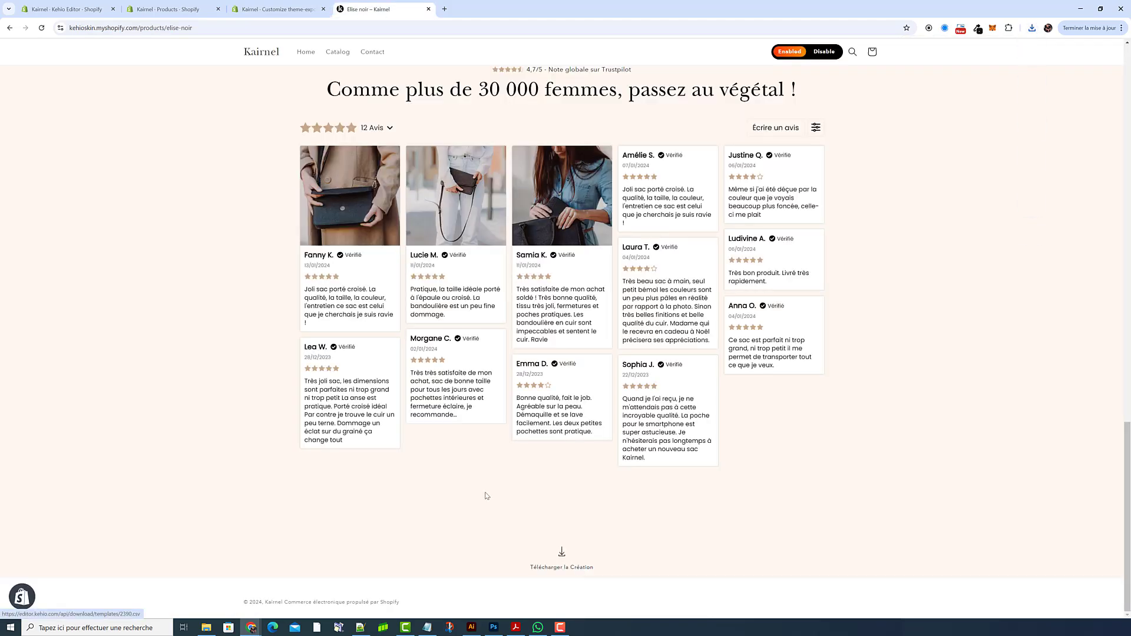
Switch to Kehio Editor and import the downloaded creation file 2365
key("ctrl+1")
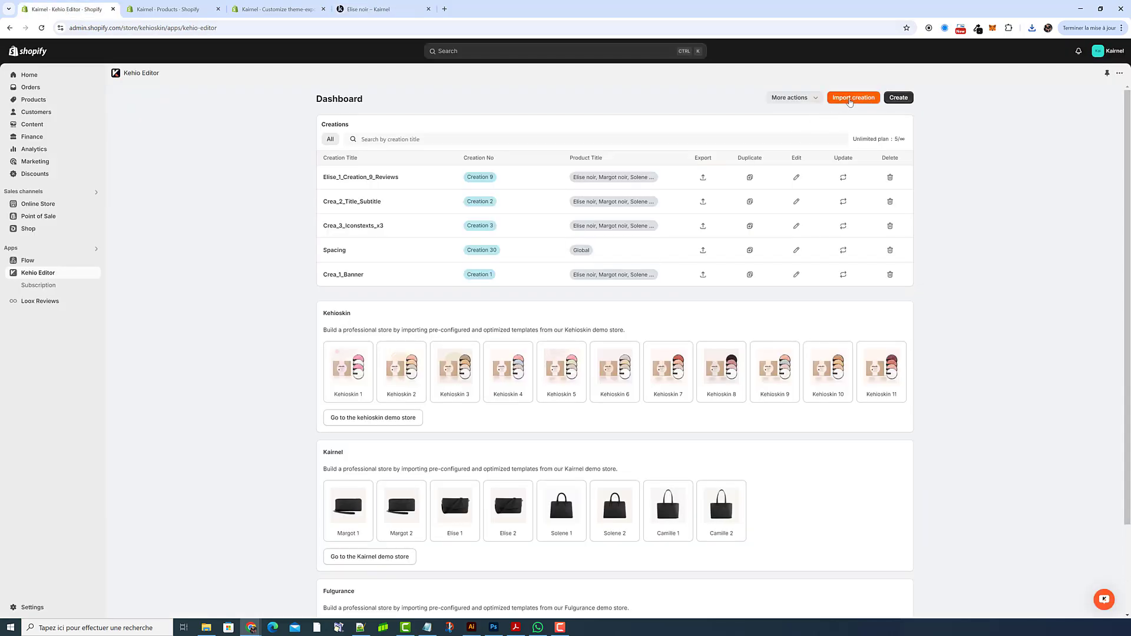
left_click(846, 99)
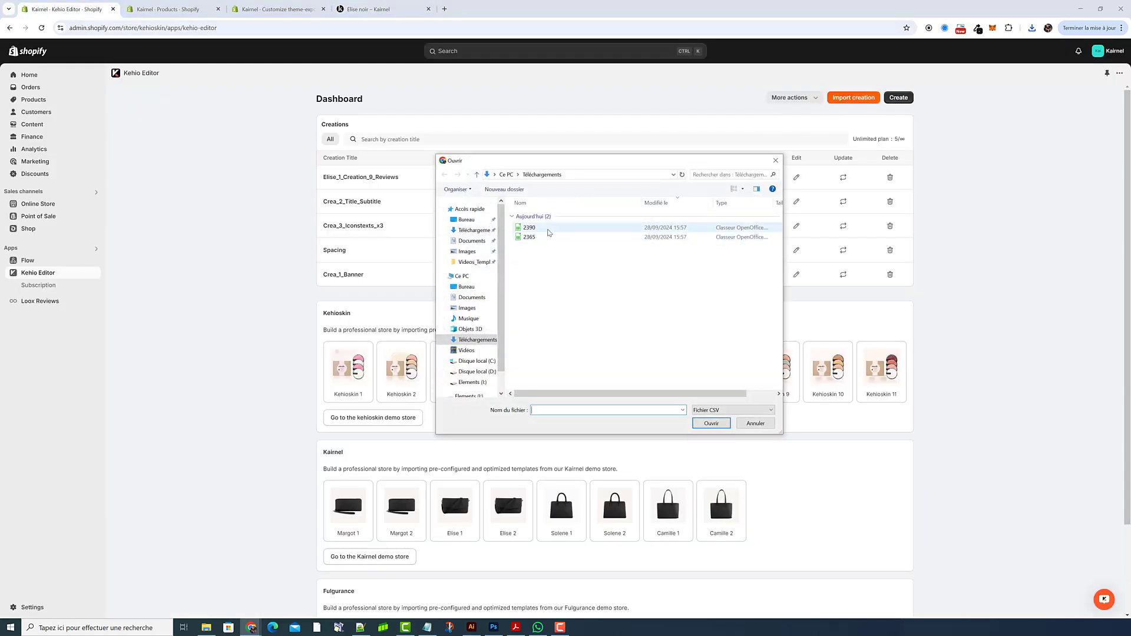
left_click(551, 237)
left_click(712, 424)
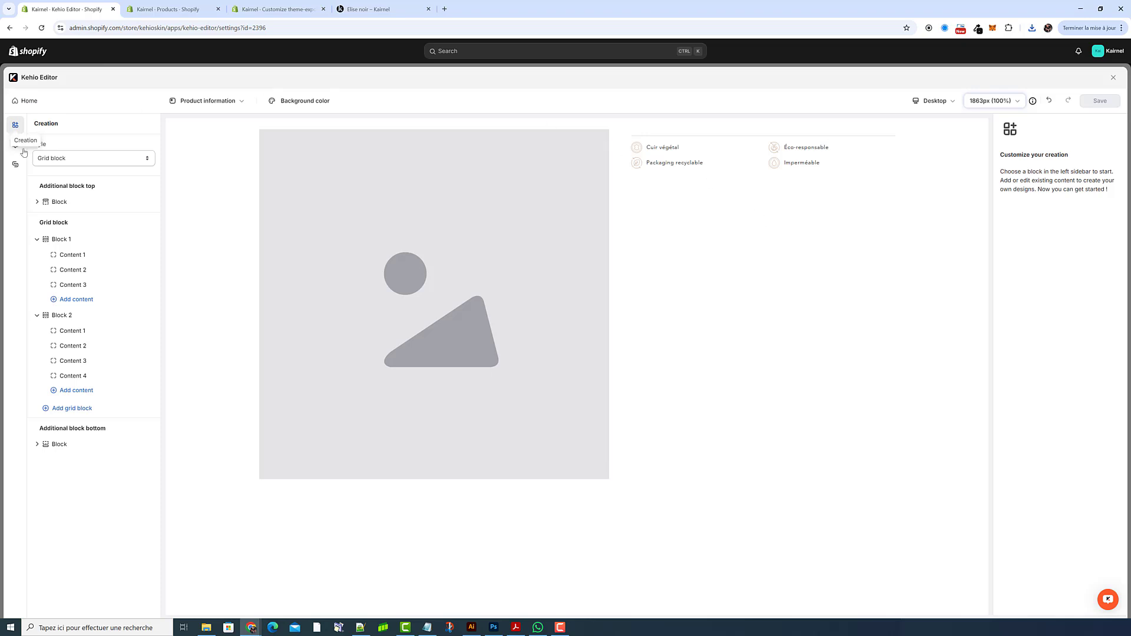
Assign Creation 2 as the creation number in the imported Crea_2_Title_Subtitle creation's integration settings
left_click(16, 165)
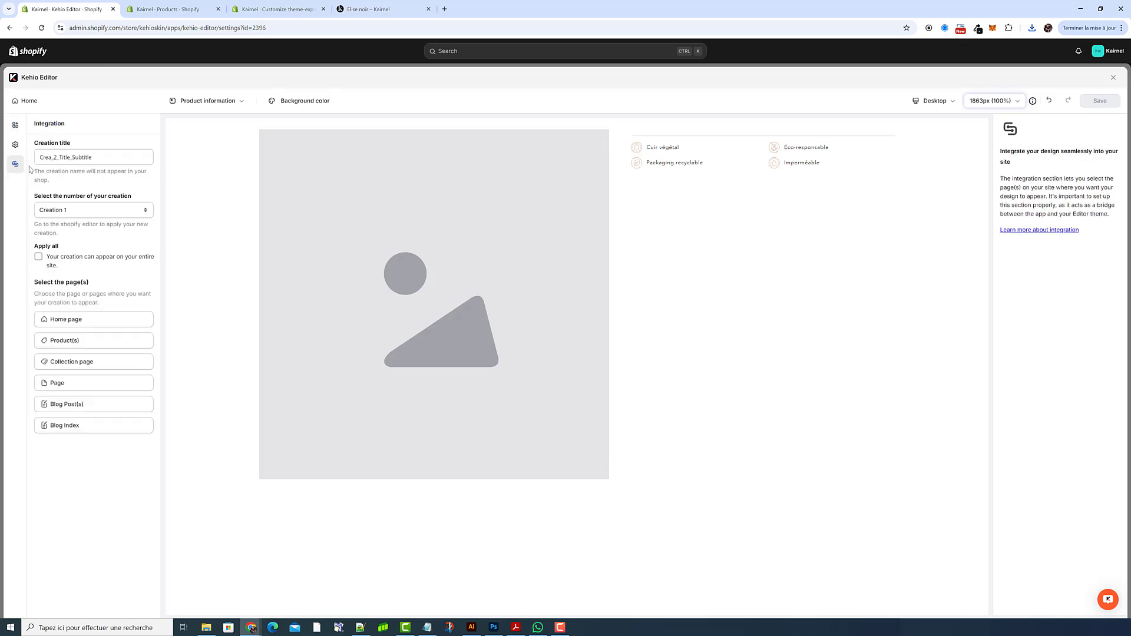
double_click(87, 152)
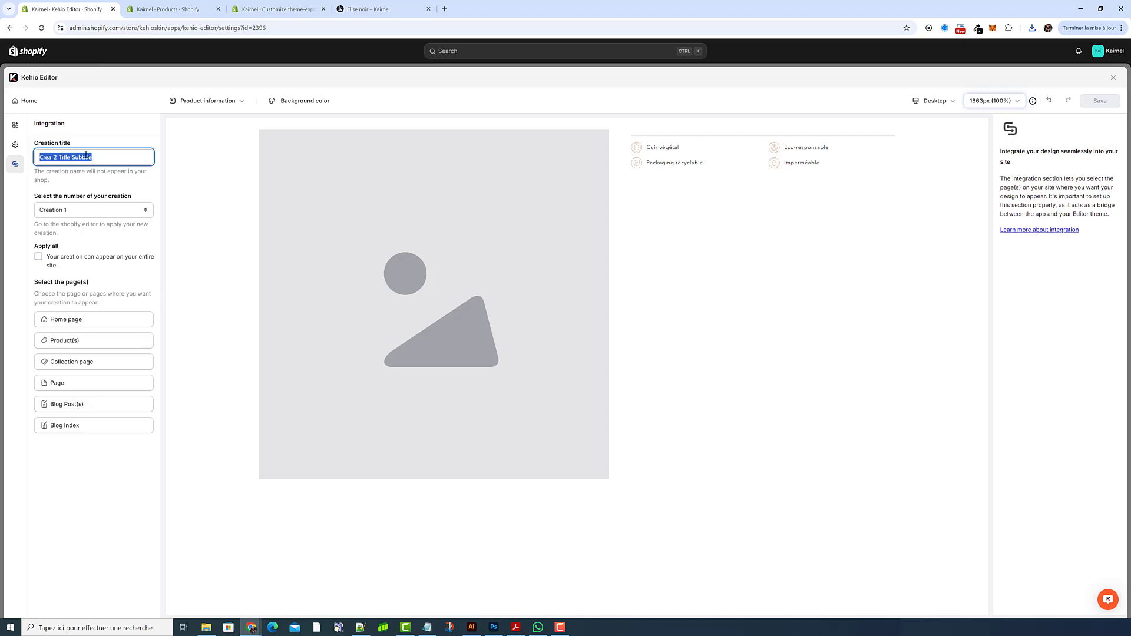
left_click(99, 143)
left_click(87, 210)
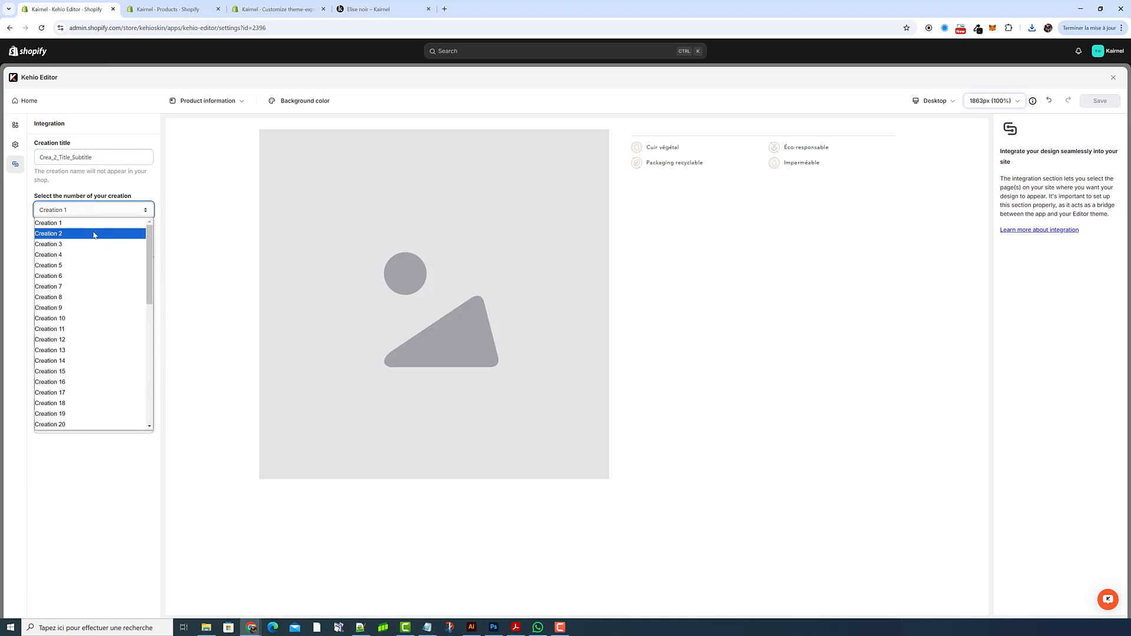
left_click(94, 234)
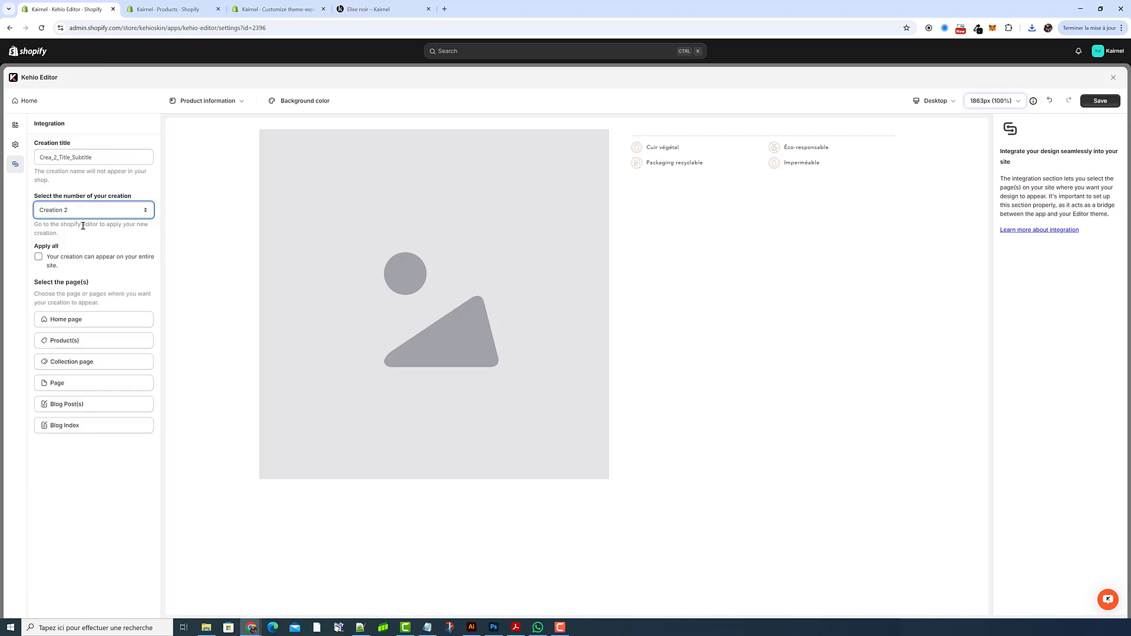
Return to the Elise noir storefront page, view its product block and disable the download links
left_click(370, 13)
scroll(490, 189, "up", 15)
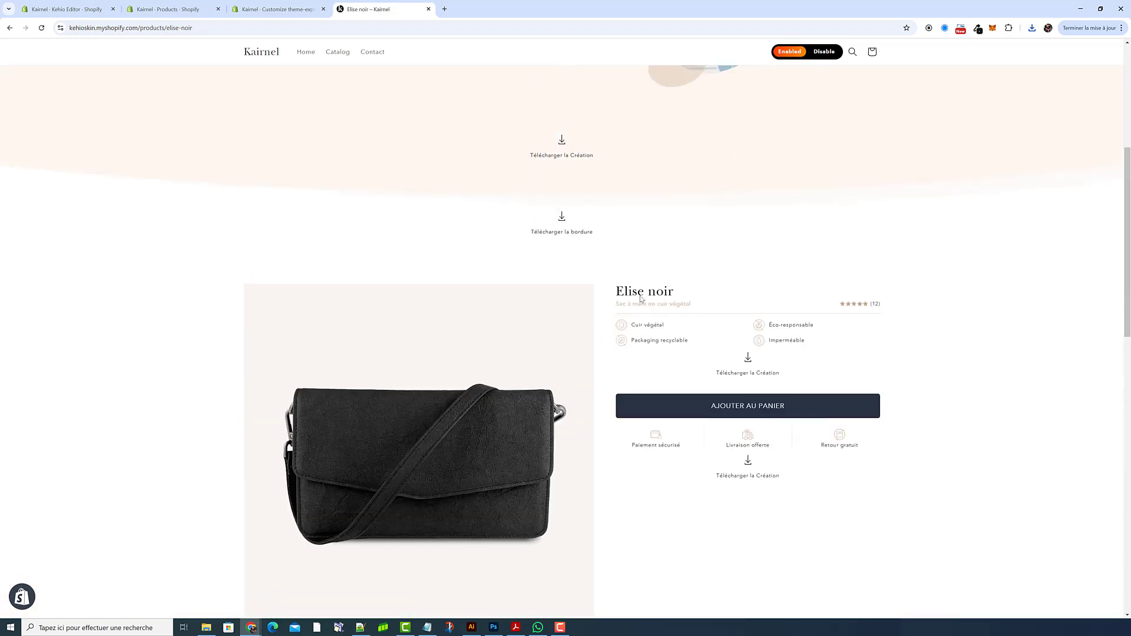
left_click(821, 53)
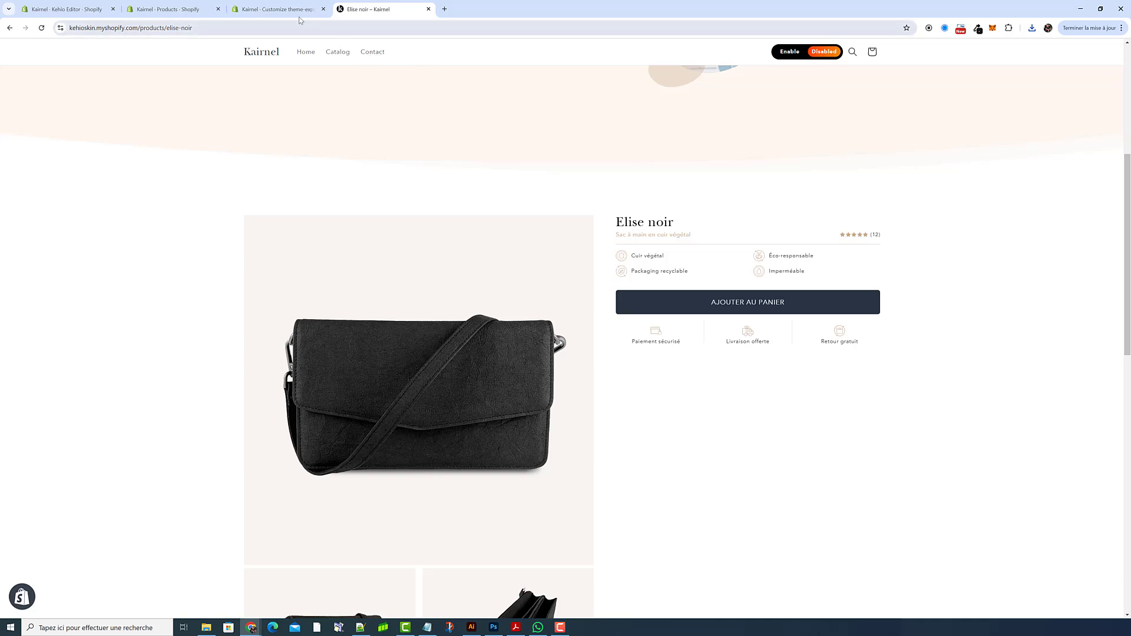
In the theme customizer, choose Creation 2 as Block 1 of the first Creations Widget under Product information
left_click(277, 9)
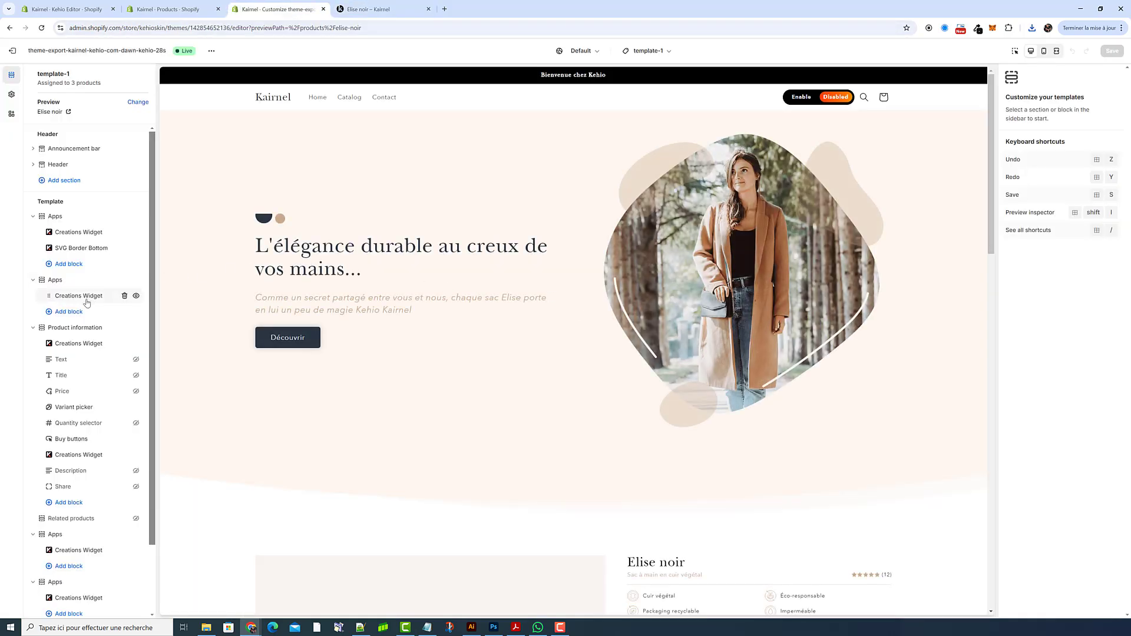
left_click(95, 344)
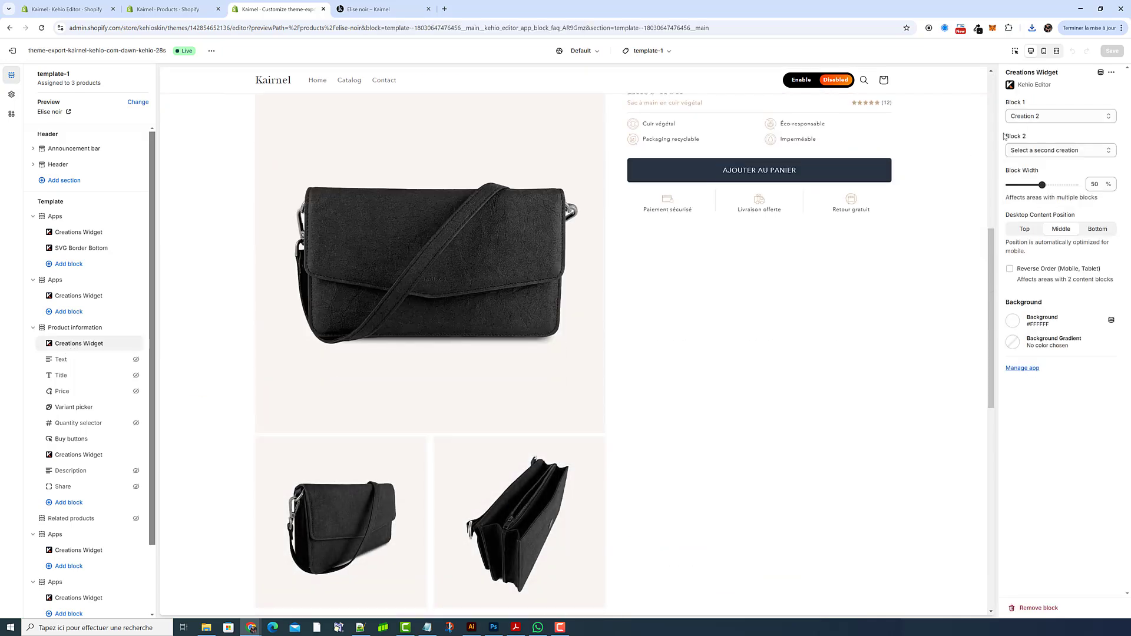
left_click(1031, 120)
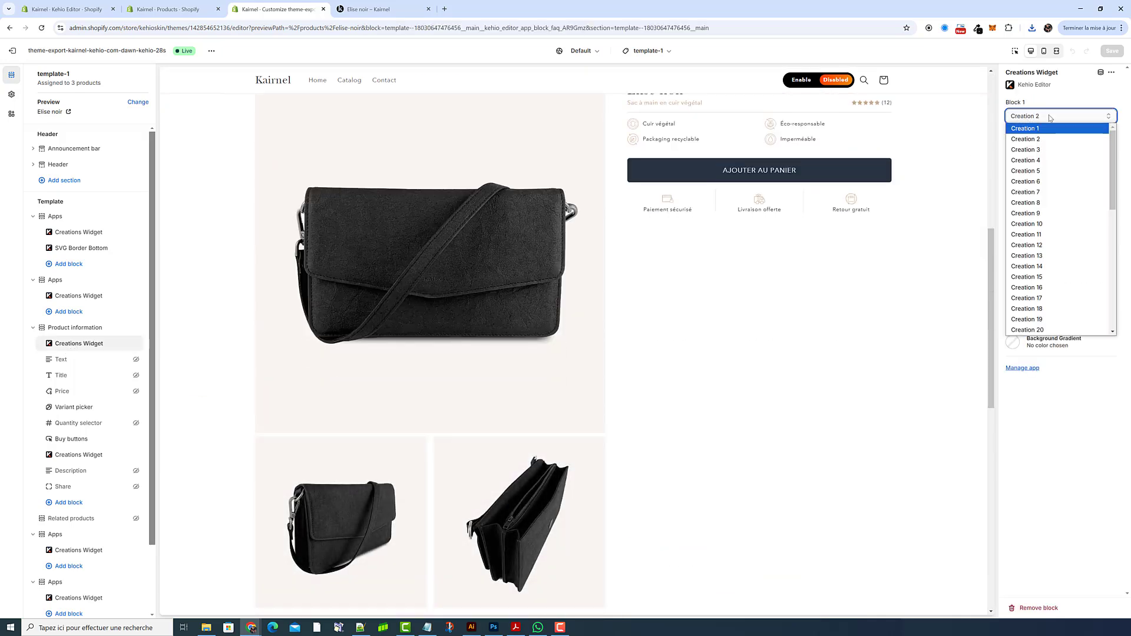
left_click(1035, 140)
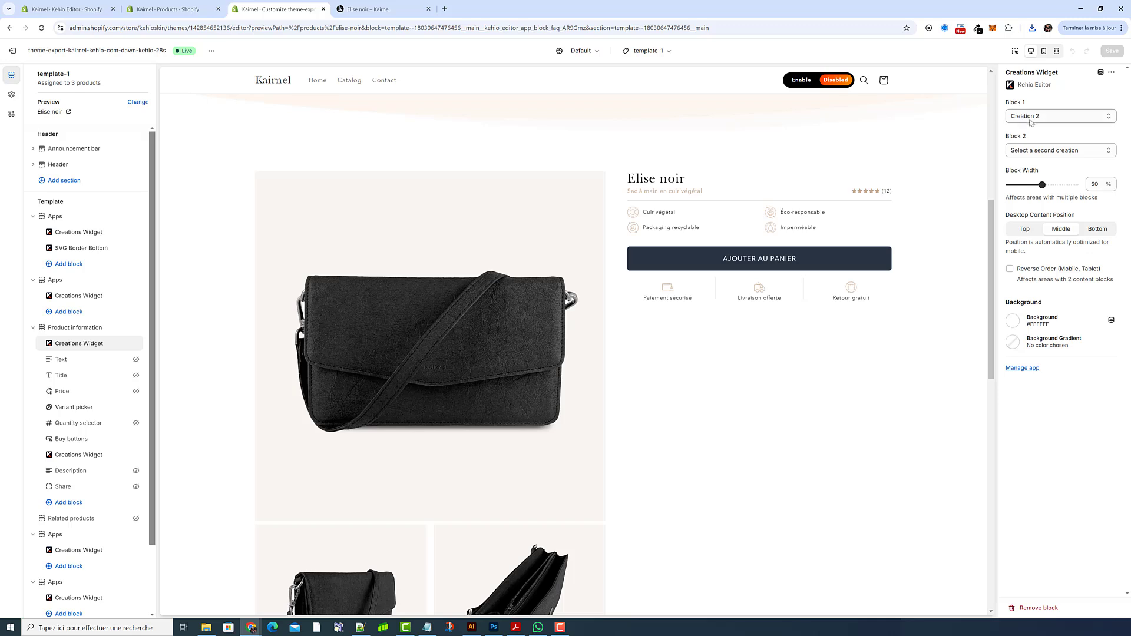
In Kehio Editor, apply the creation to the Elise noir, Margot noir and Solene noir products and save it
left_click(60, 10)
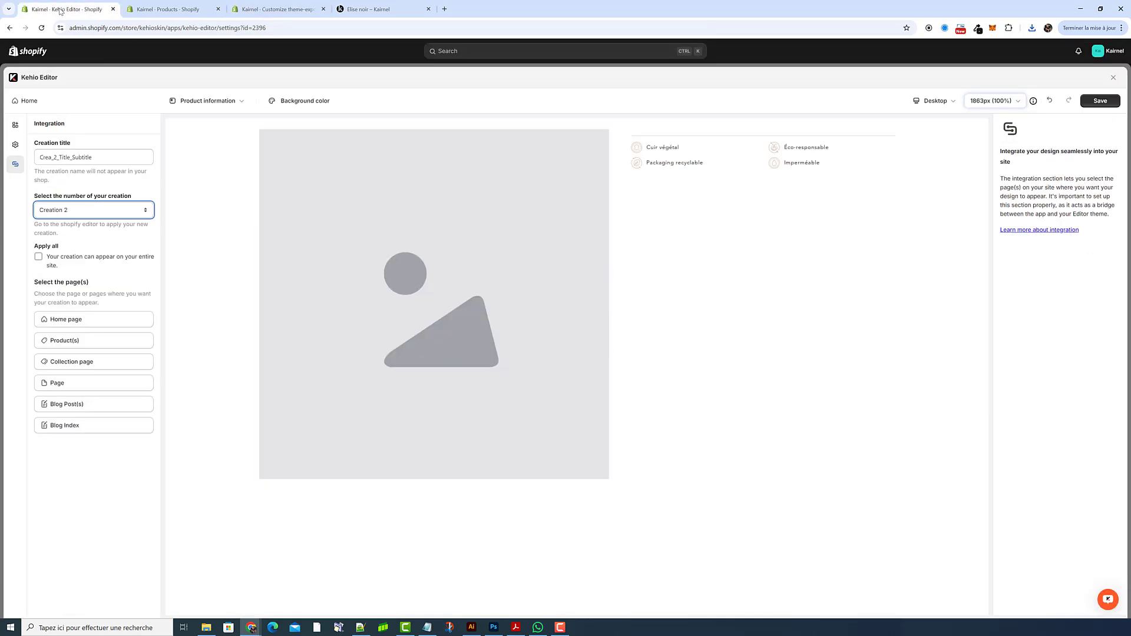
left_click(74, 340)
left_click(544, 198)
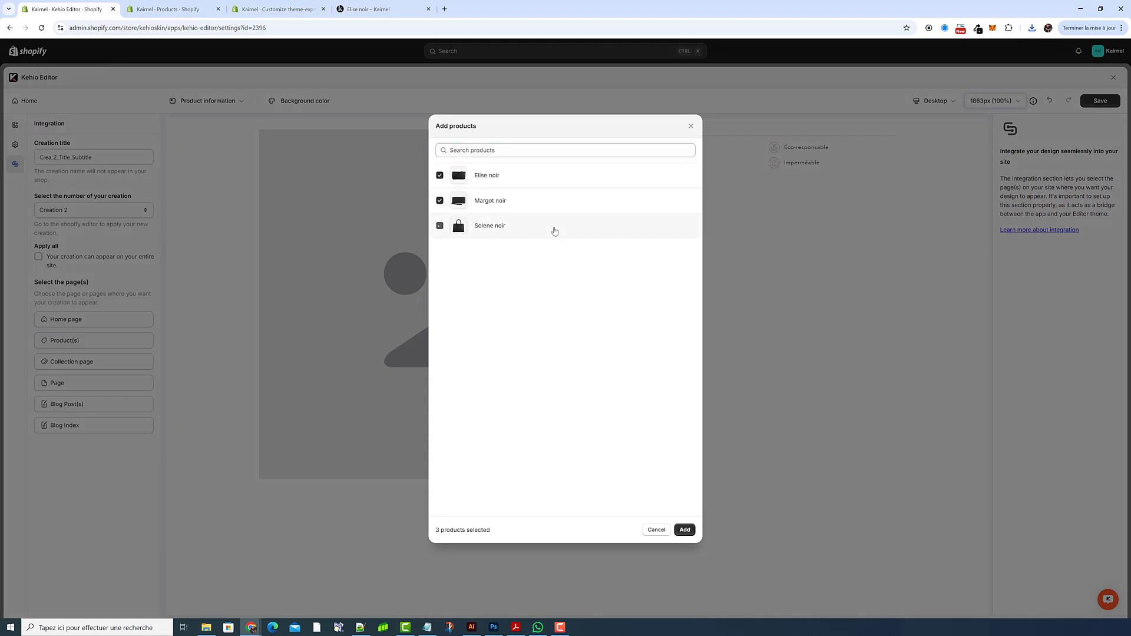
left_click(553, 229)
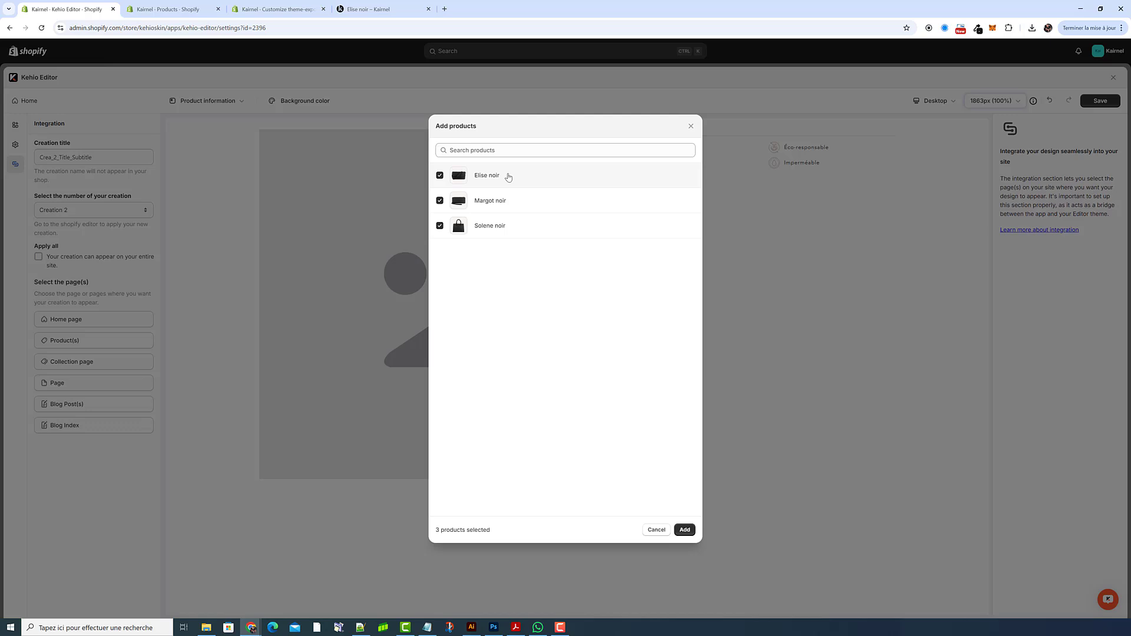
left_click(685, 529)
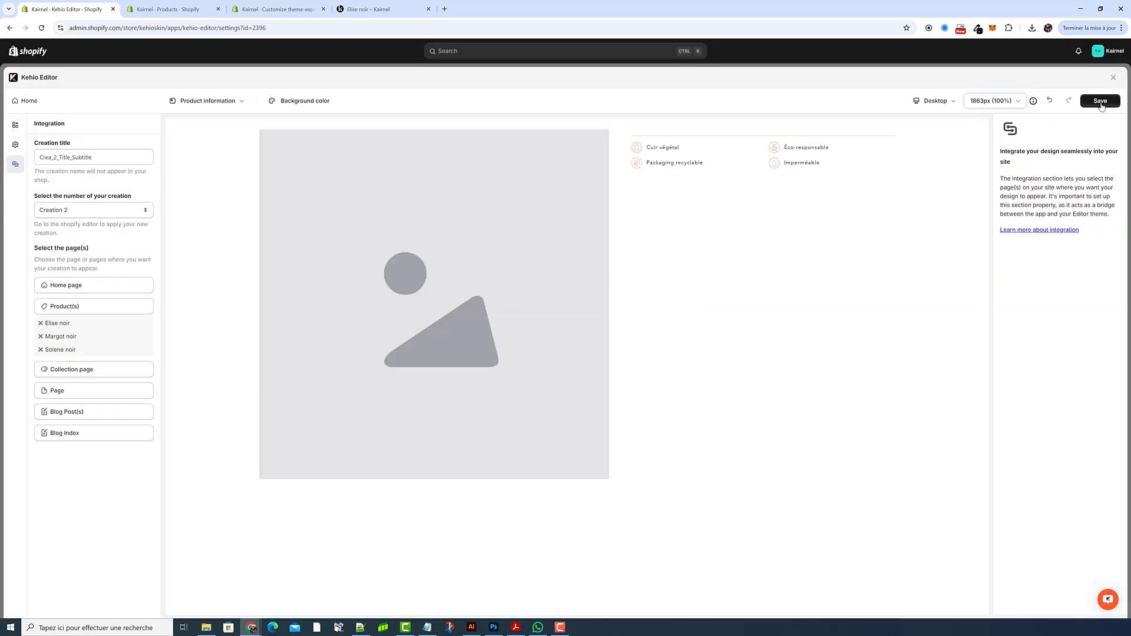
left_click(1101, 103)
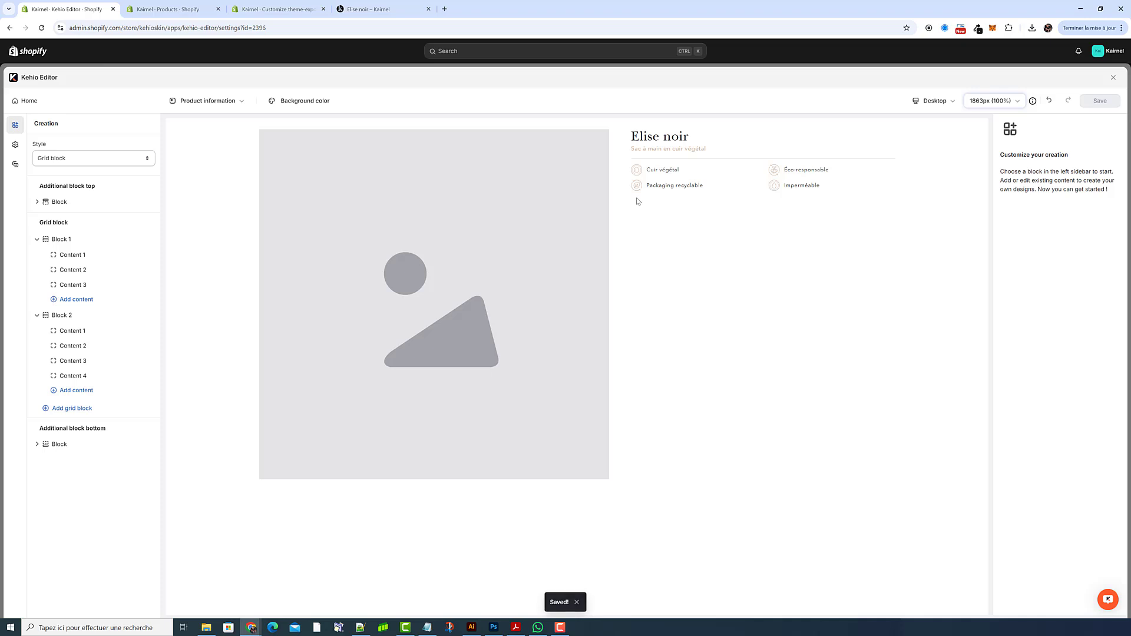
Examine the Elise noir product record's title and the {{product.title}} variable in the heading of Block 1's Content 1
left_click(171, 9)
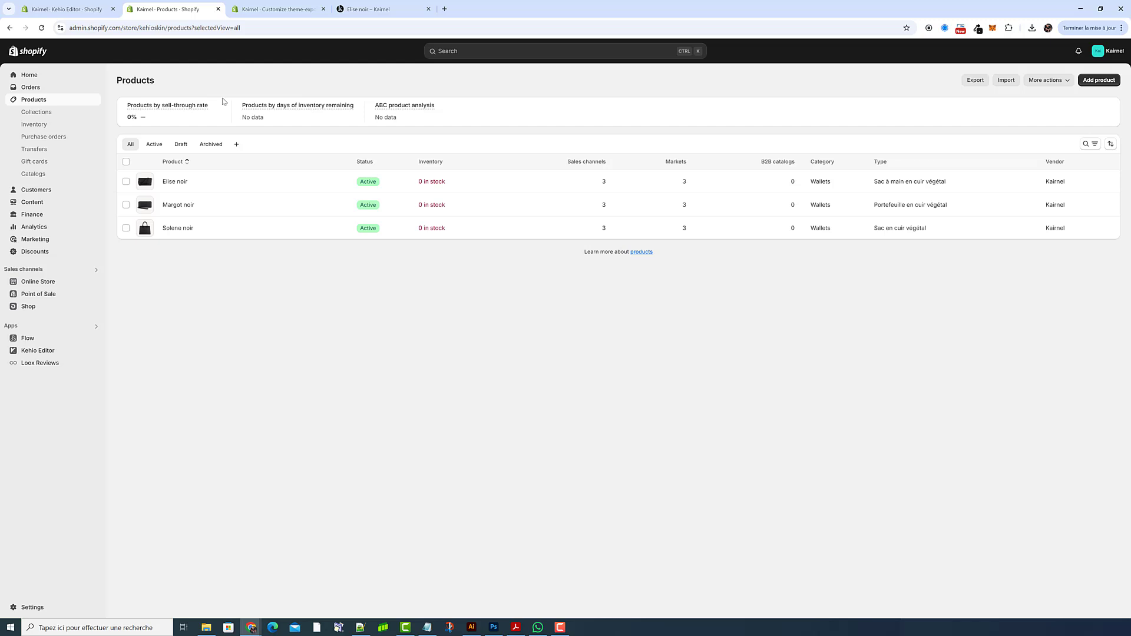
left_click(181, 183)
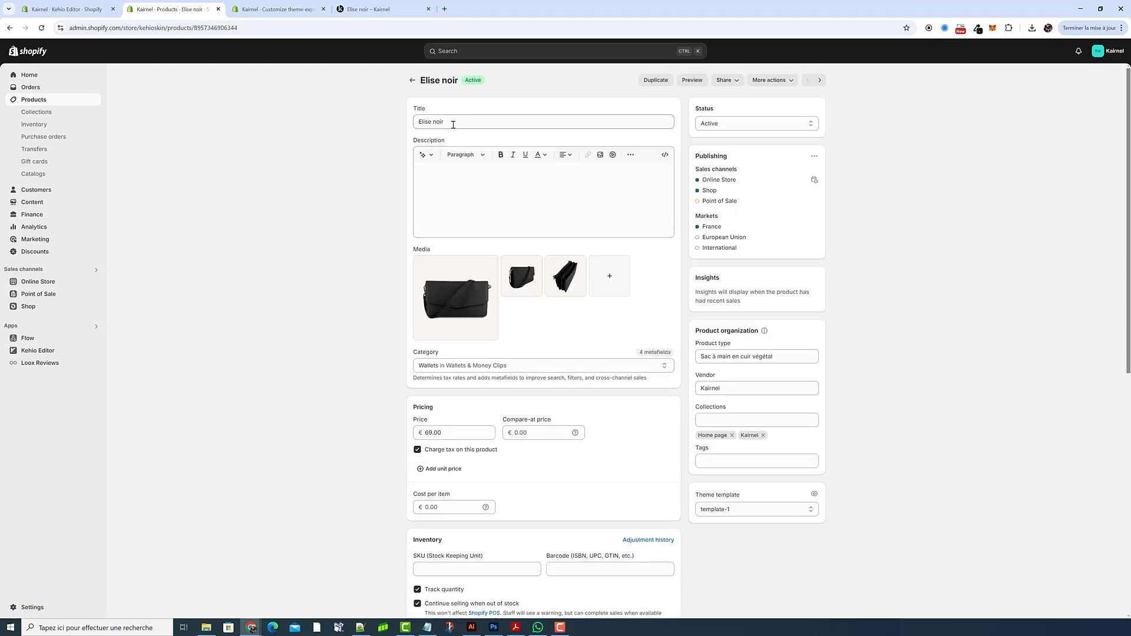
left_click(85, 13)
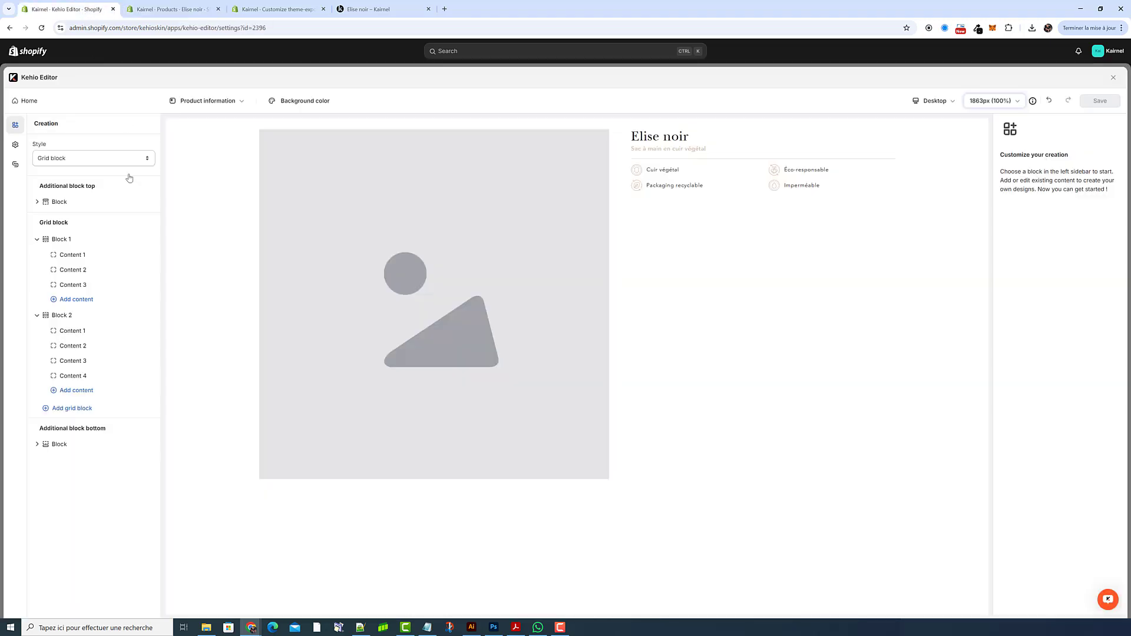
left_click(76, 257)
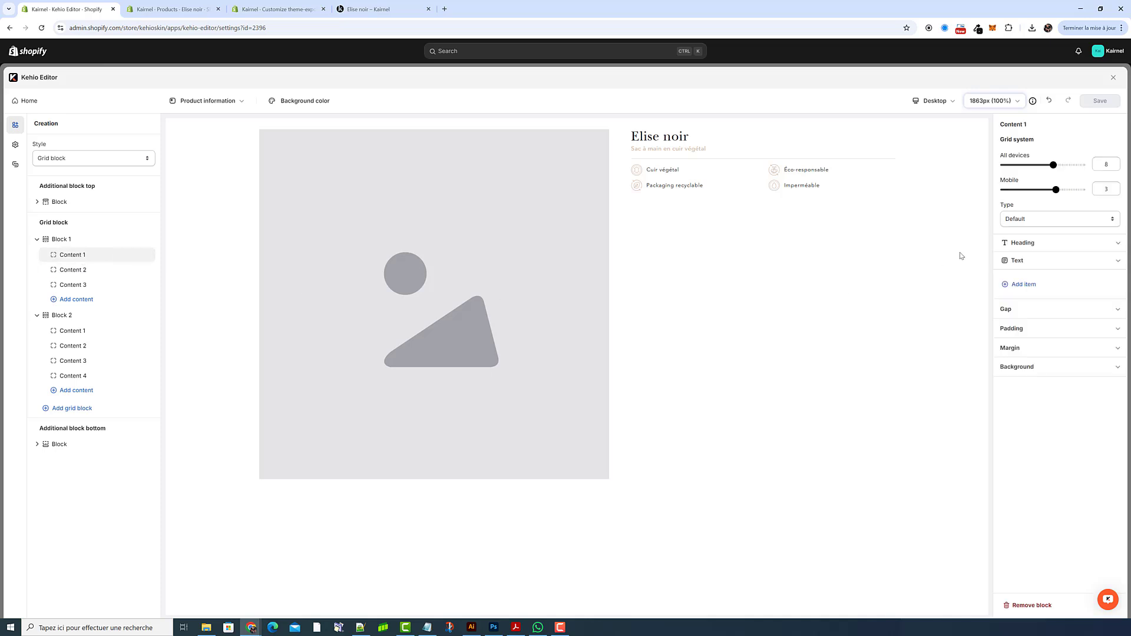
left_click(1025, 242)
left_click_drag(1053, 284, 1006, 285)
left_click(1047, 286)
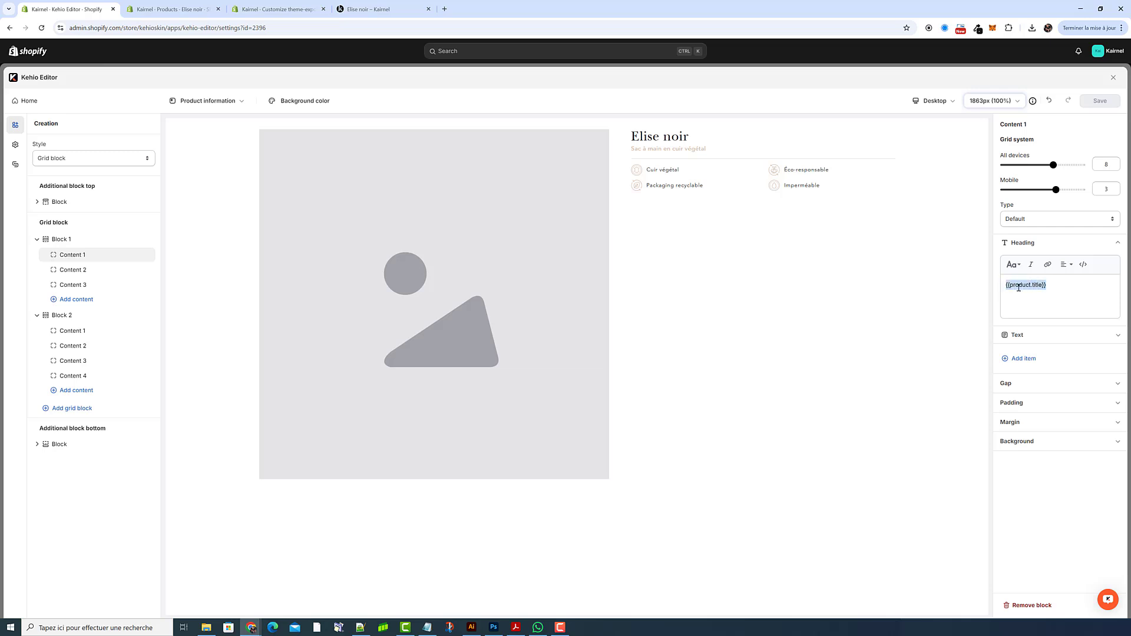
left_click(1064, 284)
Examine the banner image description and banner url metafields in the Elise noir product record
left_click(171, 9)
scroll(407, 400, "down", 10)
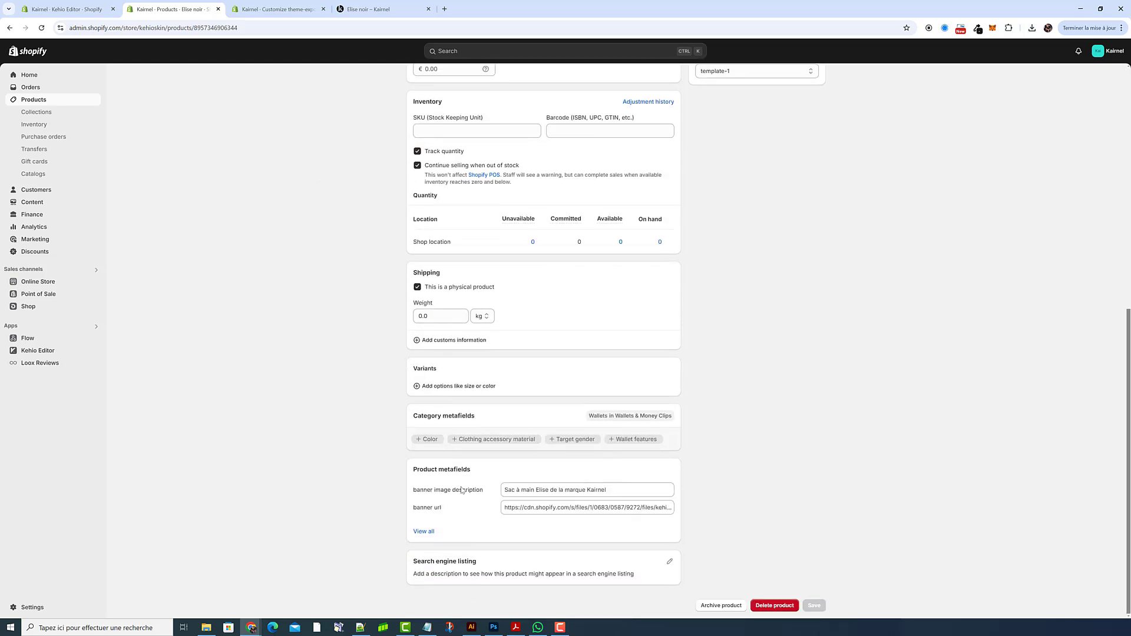
left_click(596, 494)
left_click(791, 511)
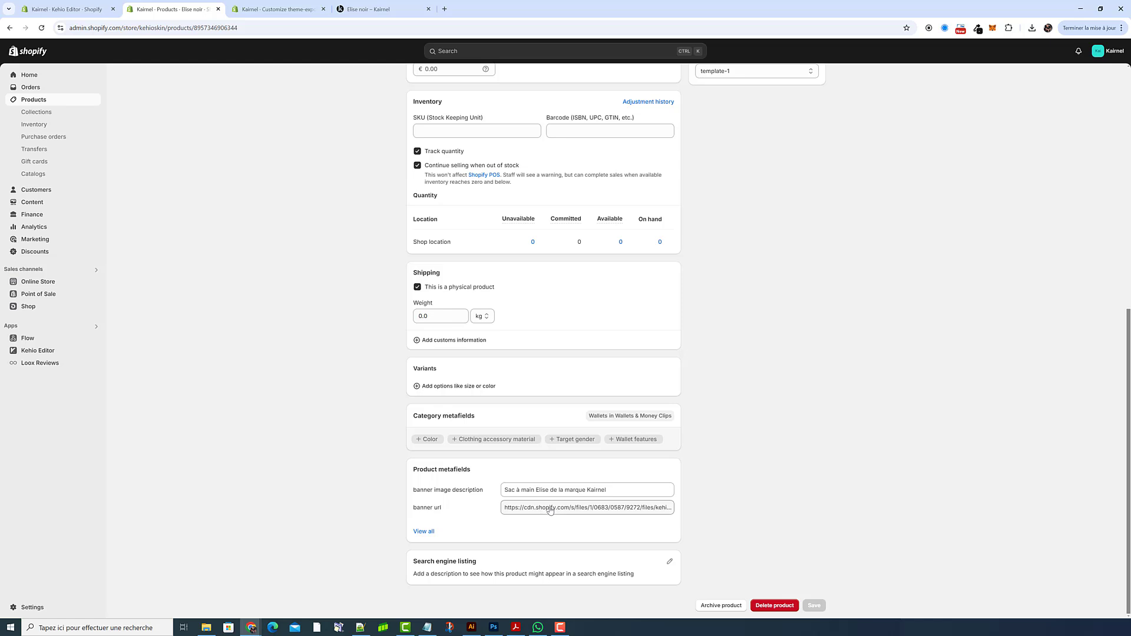
left_click(550, 510)
left_click(784, 485)
Open the storefront catalog and the Elise noir, Margot noir and Solene noir pages in separate tabs, and compare their banners
left_click(368, 9)
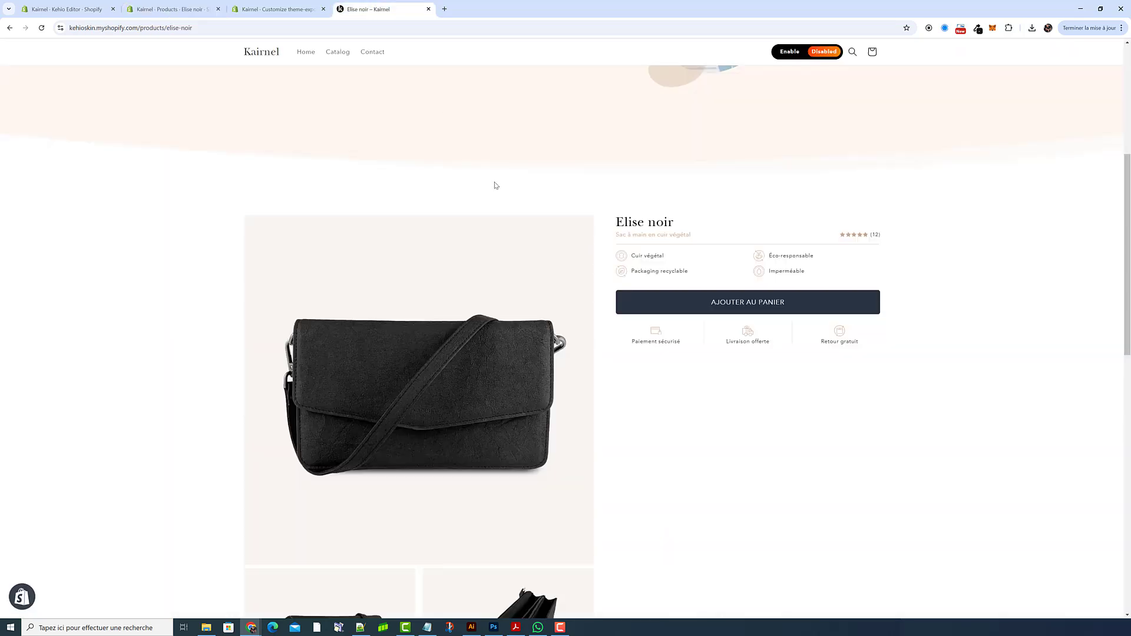
scroll(641, 405, "up", 5)
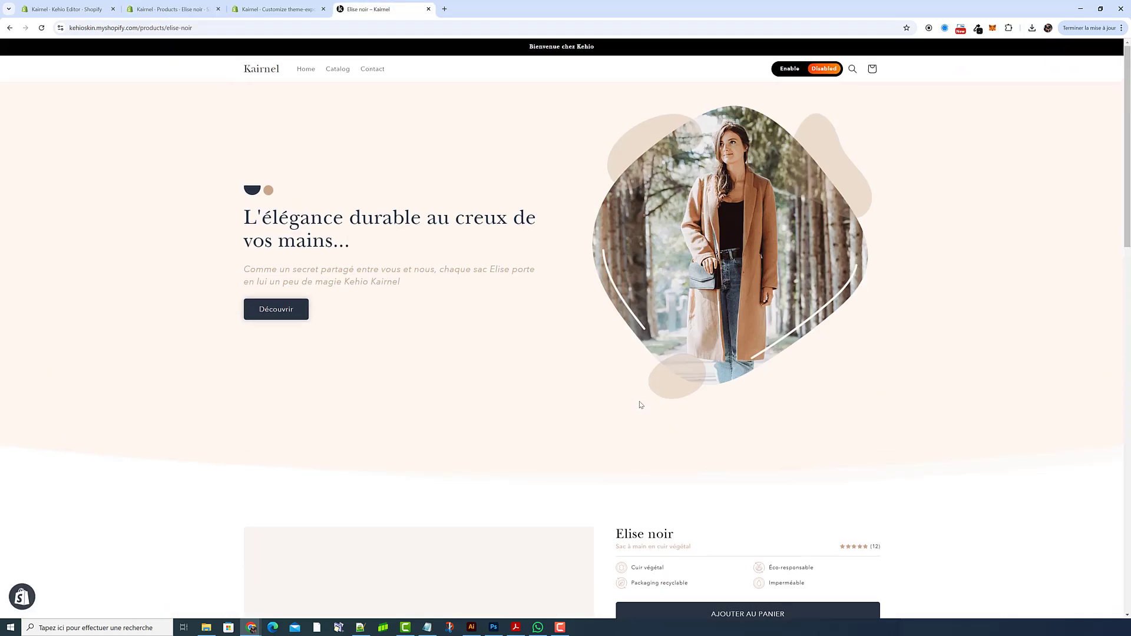
middle_click(352, 69)
left_click(510, 13)
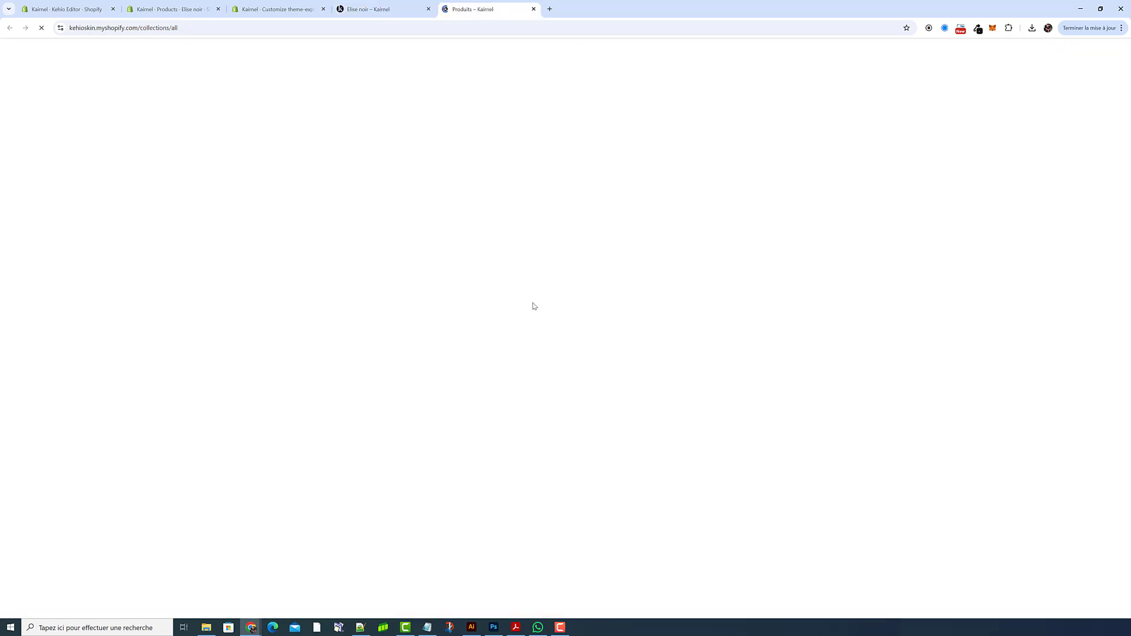
middle_click(471, 255)
middle_click(473, 256)
middle_click(626, 251)
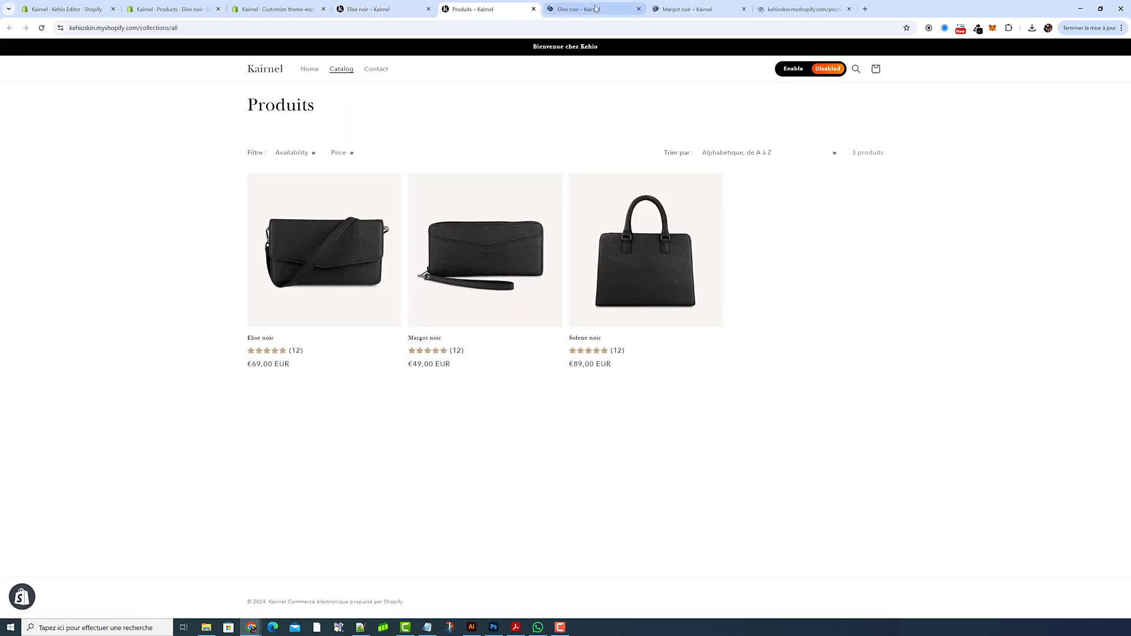
left_click(583, 10)
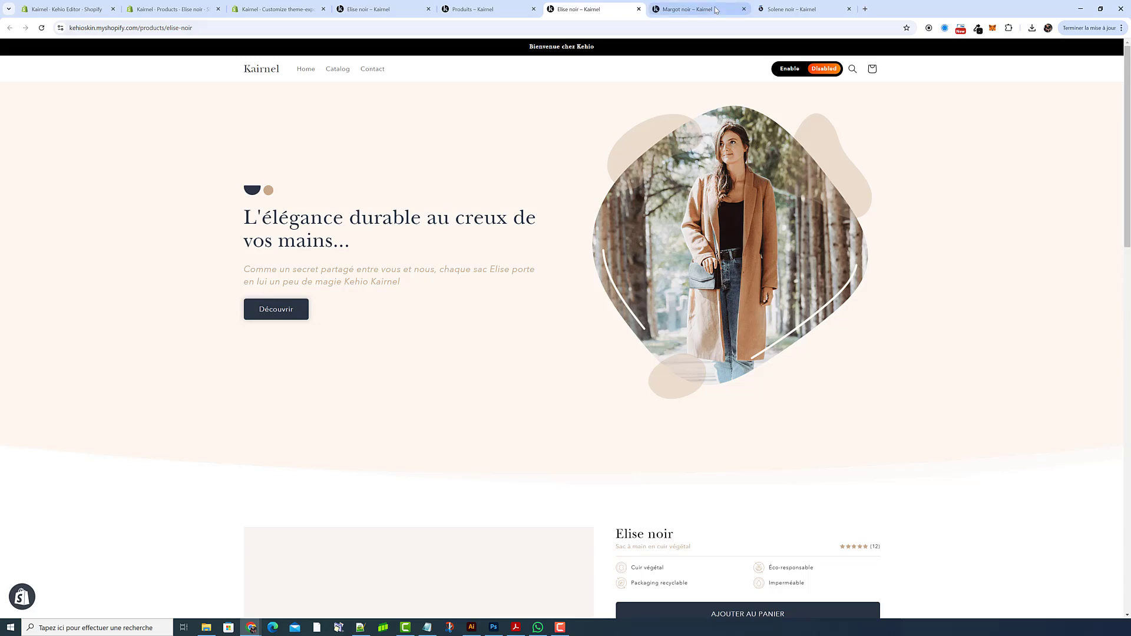
left_click(695, 10)
left_click(802, 10)
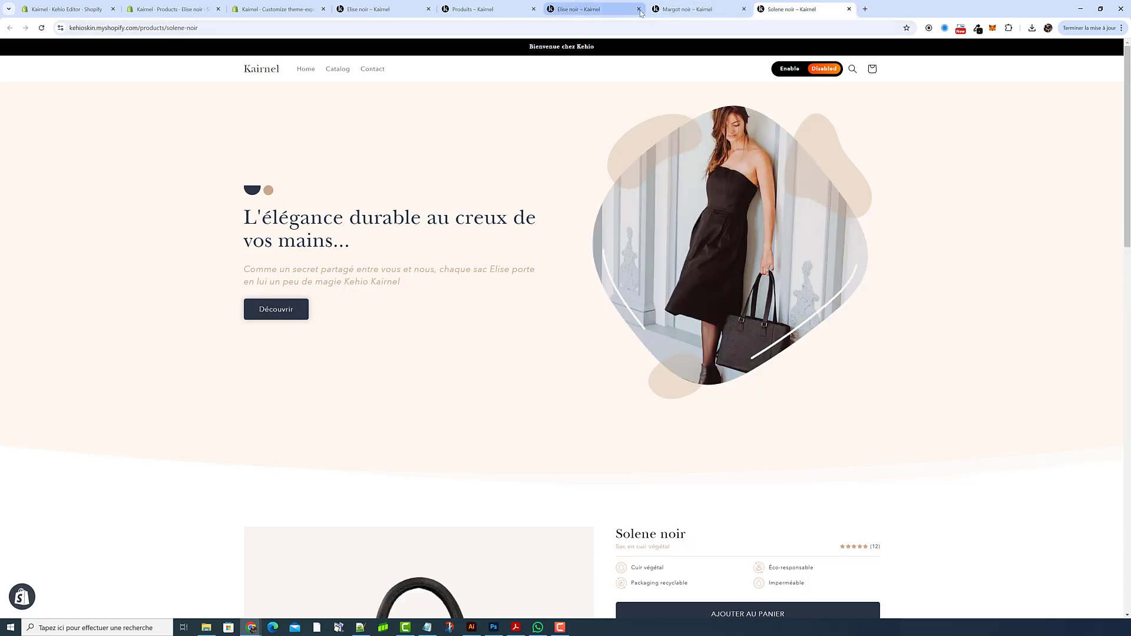
Close the three separate product page tabs and open the Elise noir page from the storefront catalog
left_click(638, 9)
left_click(639, 9)
left_click(639, 9)
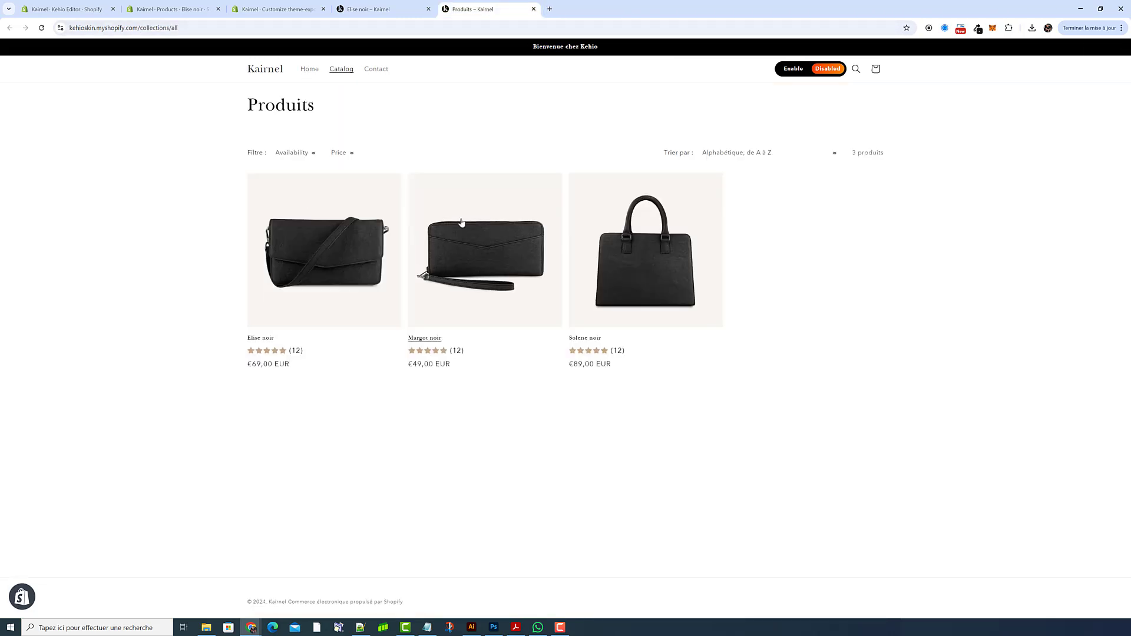
left_click(336, 238)
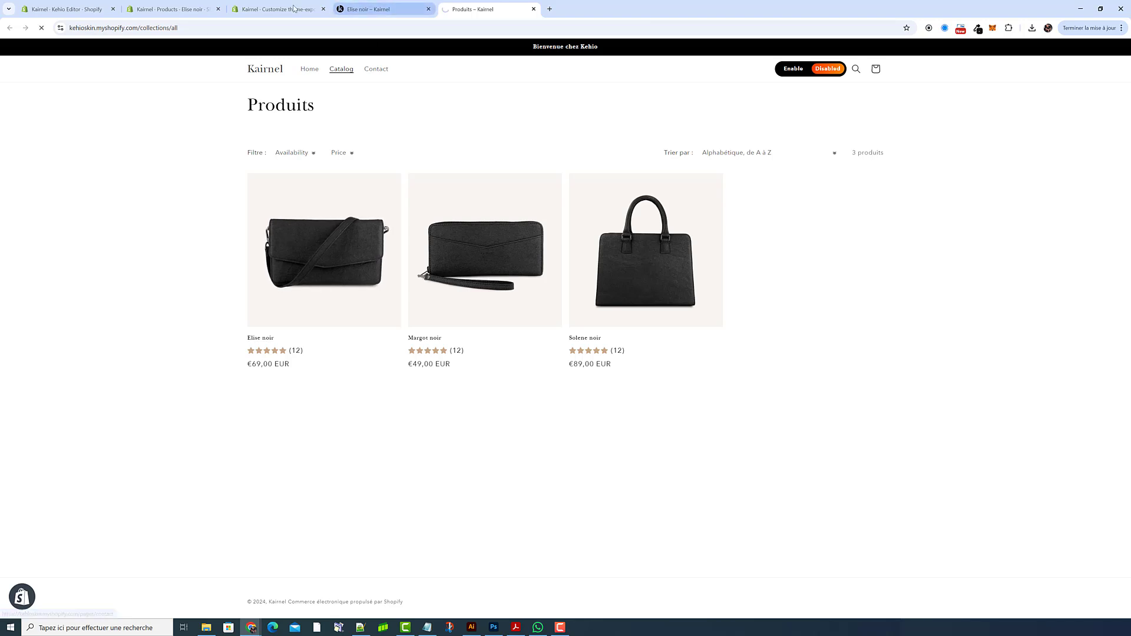
Examine the product type in the Elise noir product record and compare it with the subtitle under the title on its storefront page
left_click(66, 9)
left_click(223, 10)
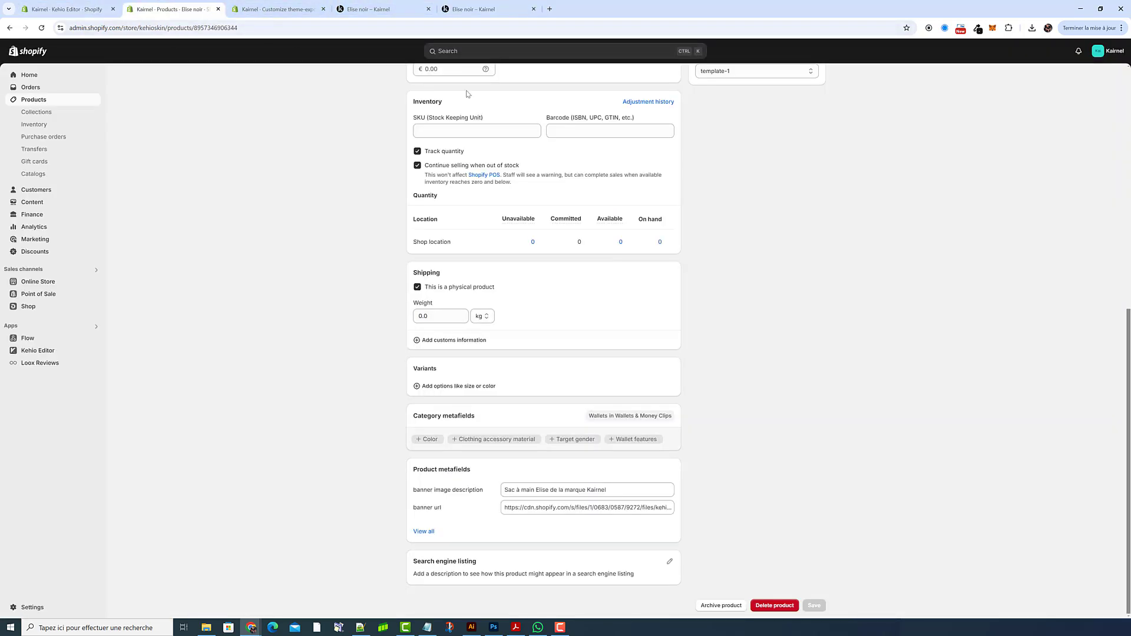
scroll(794, 351, "up", 10)
left_click_drag(794, 352, 743, 352)
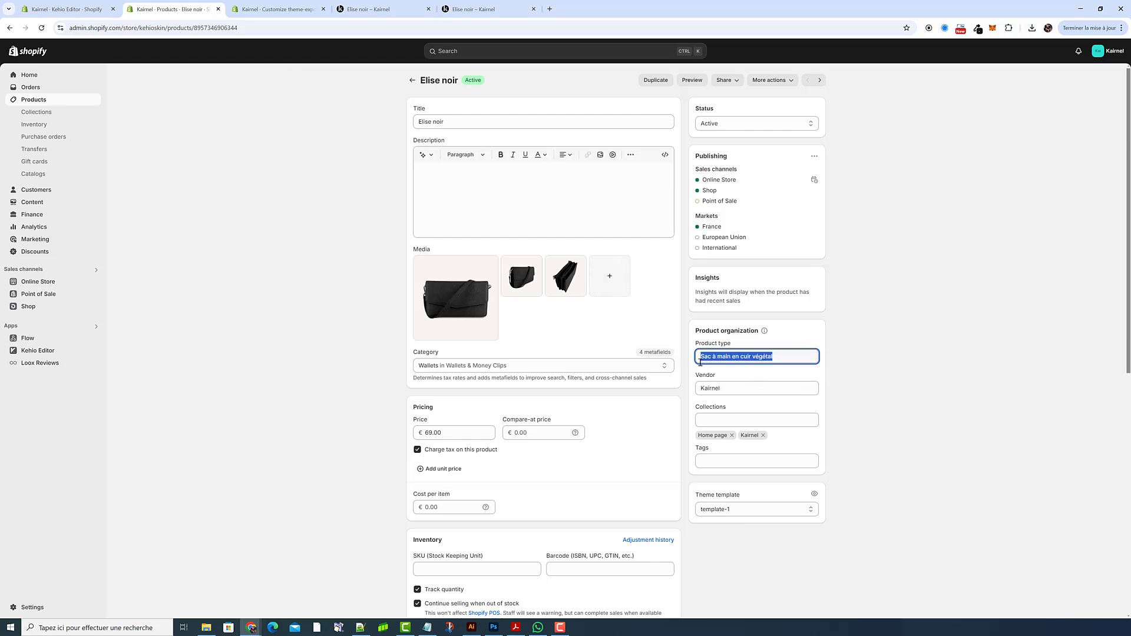
left_click(381, 10)
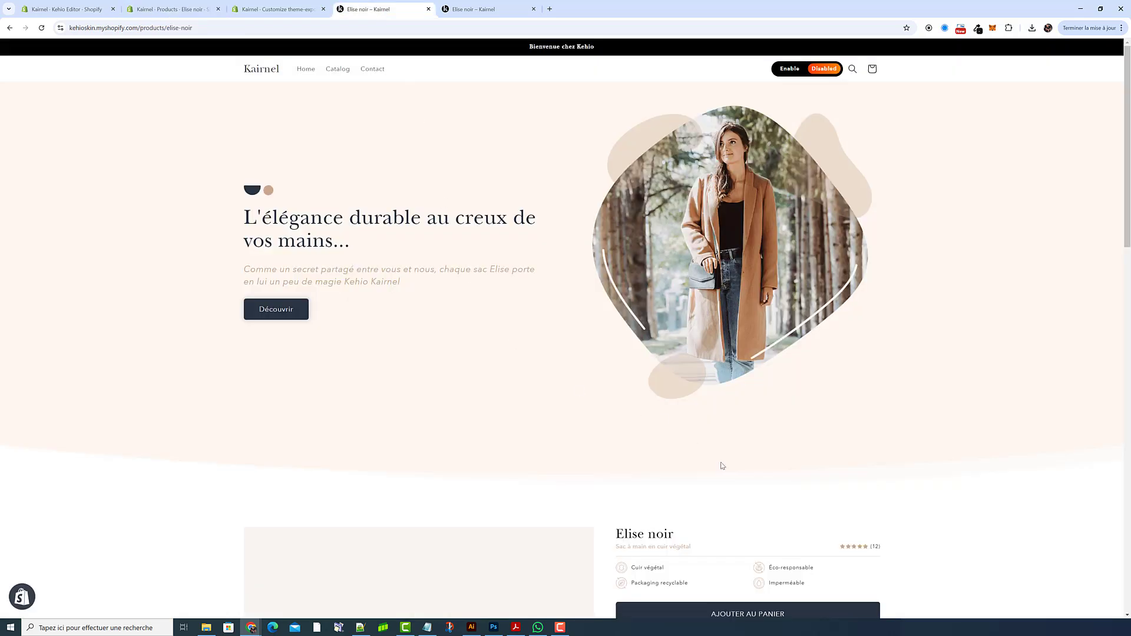
scroll(723, 466, "down", 2)
left_click_drag(693, 462, 614, 459)
left_click(635, 458)
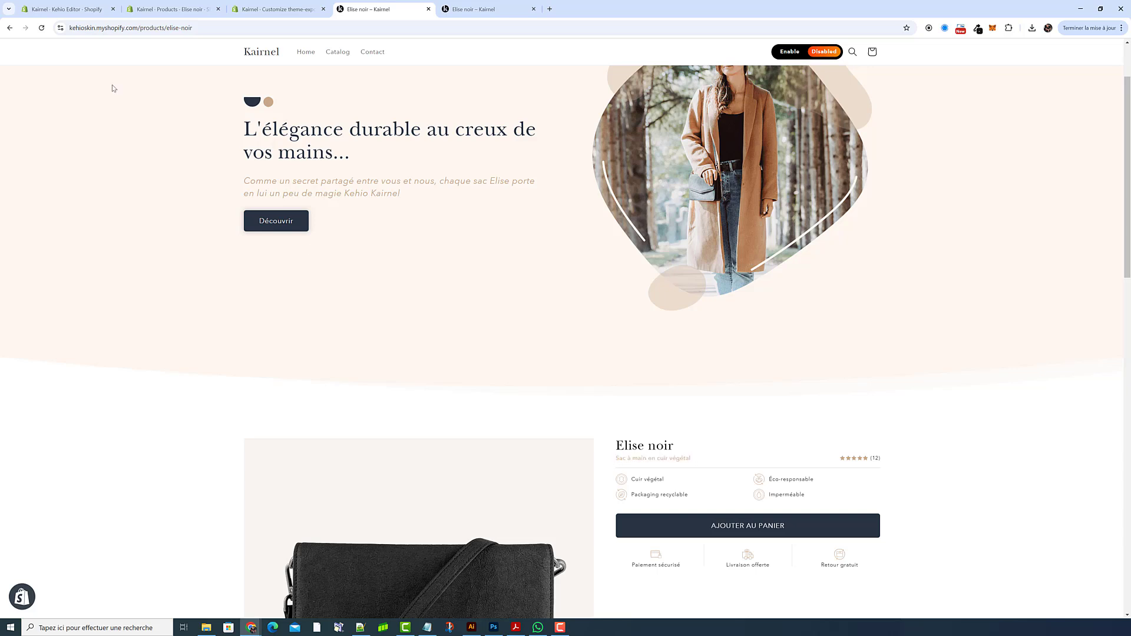
In Kehio Editor, examine the {{product.product_type}} variable in the text of Block 1's Content 1
left_click(67, 8)
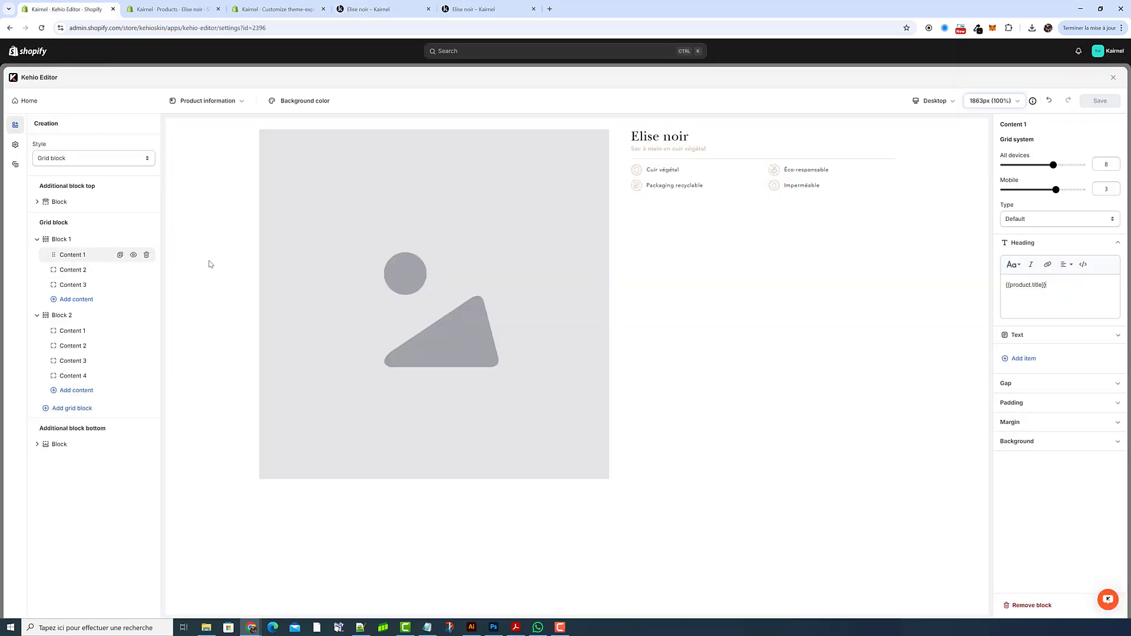
left_click(1040, 244)
left_click(1036, 261)
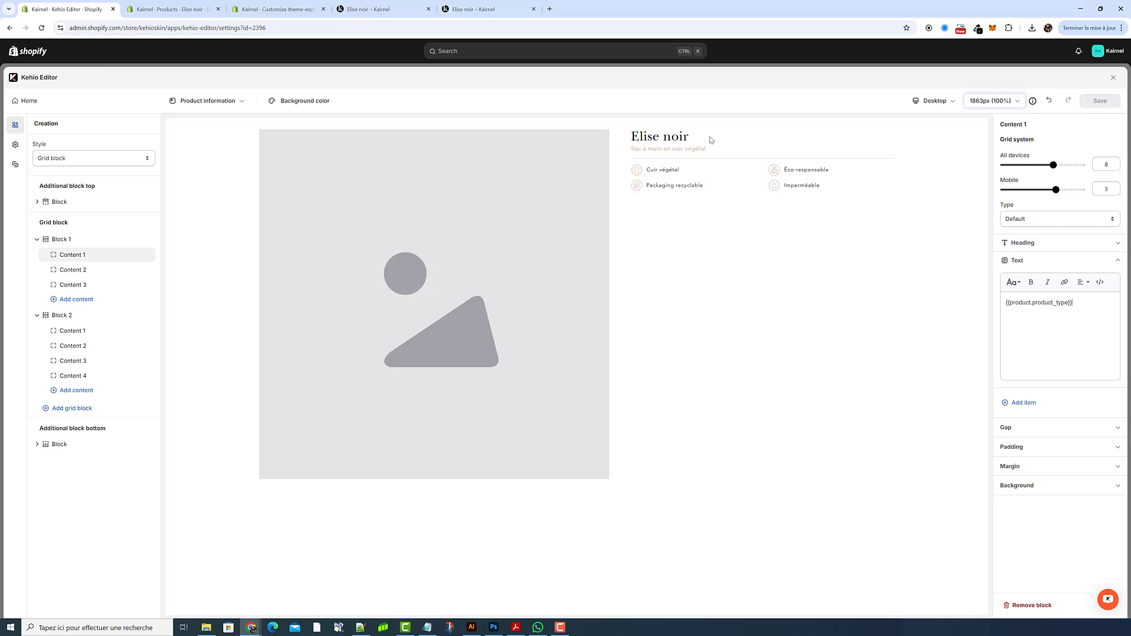
Examine the HTML source around the {{product.title}} variable in Content 1's heading, and return to the formatted view
left_click(1042, 242)
triple_click(1050, 285)
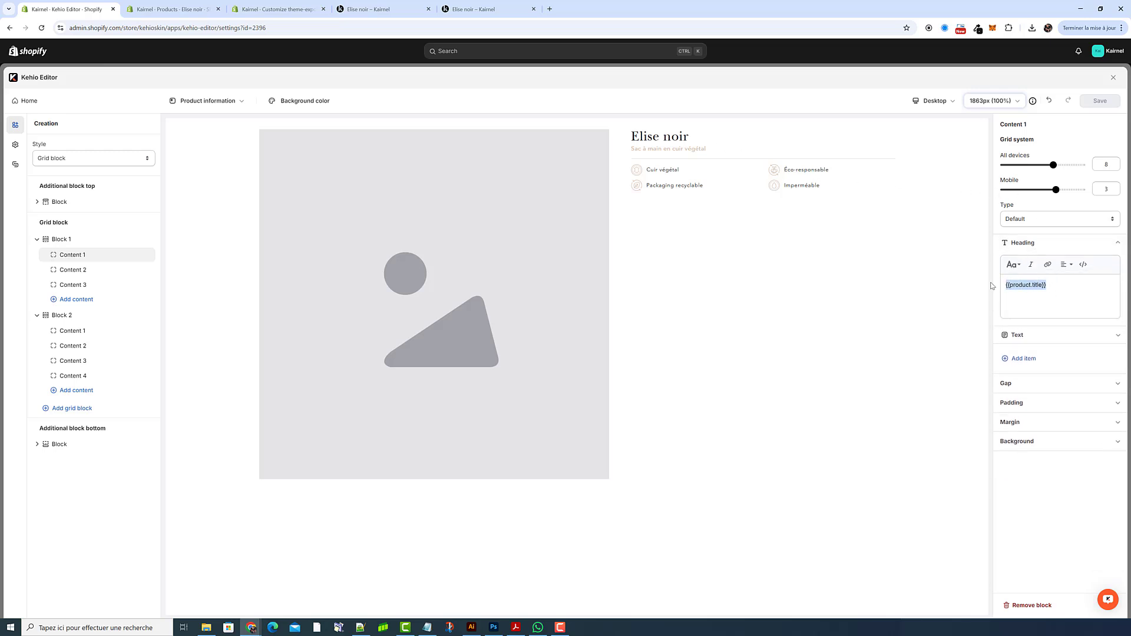
left_click(1084, 266)
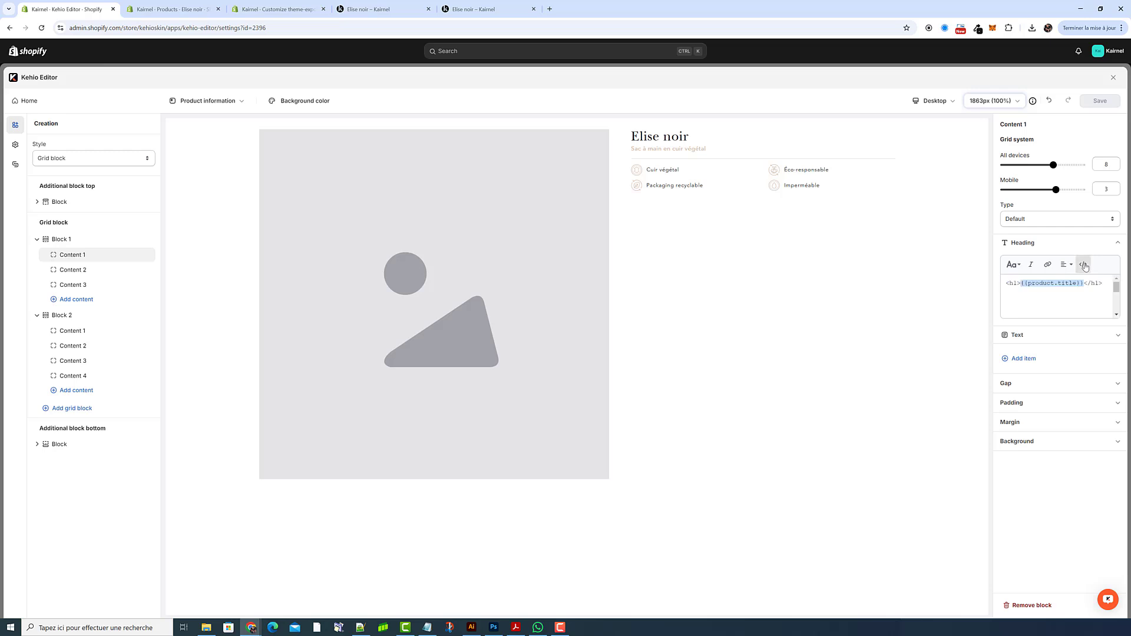
left_click(1017, 284)
left_click(1083, 265)
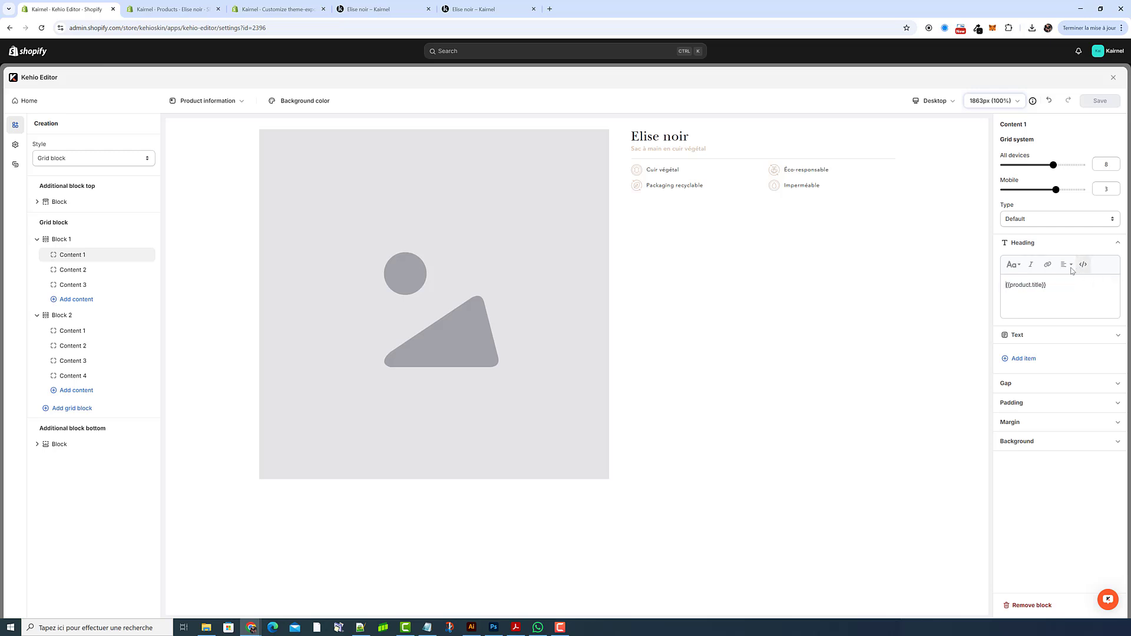
Examine the paragraph tag and its subtitle class in the HTML source of Content 1's text, and return to the formatted view
left_click(1048, 331)
triple_click(1040, 303)
left_click(1100, 282)
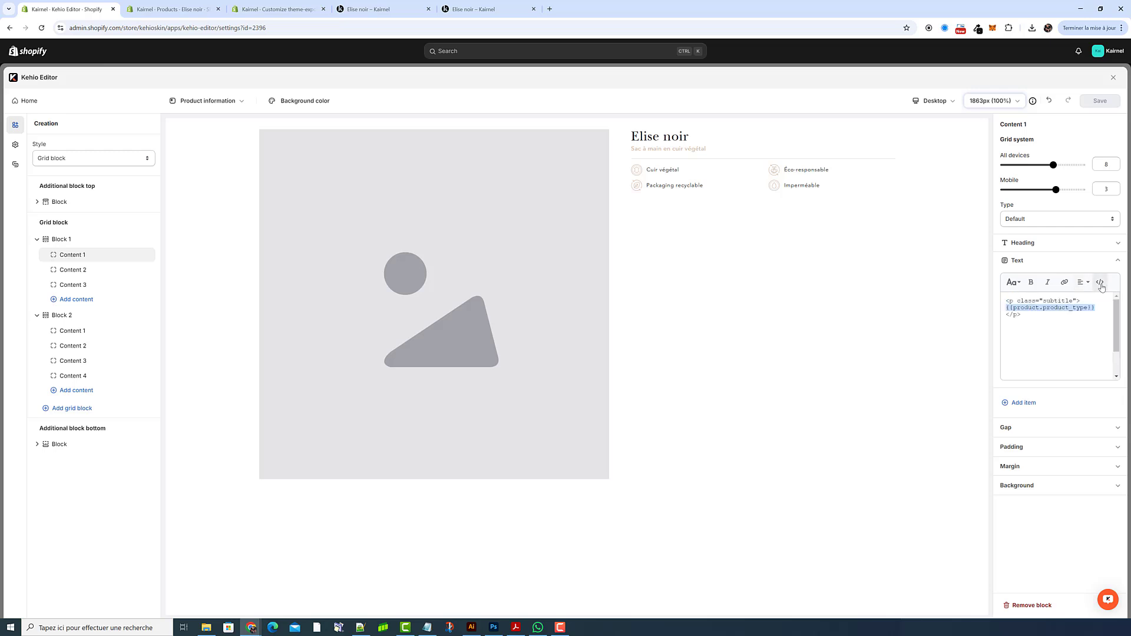
left_click(1022, 302)
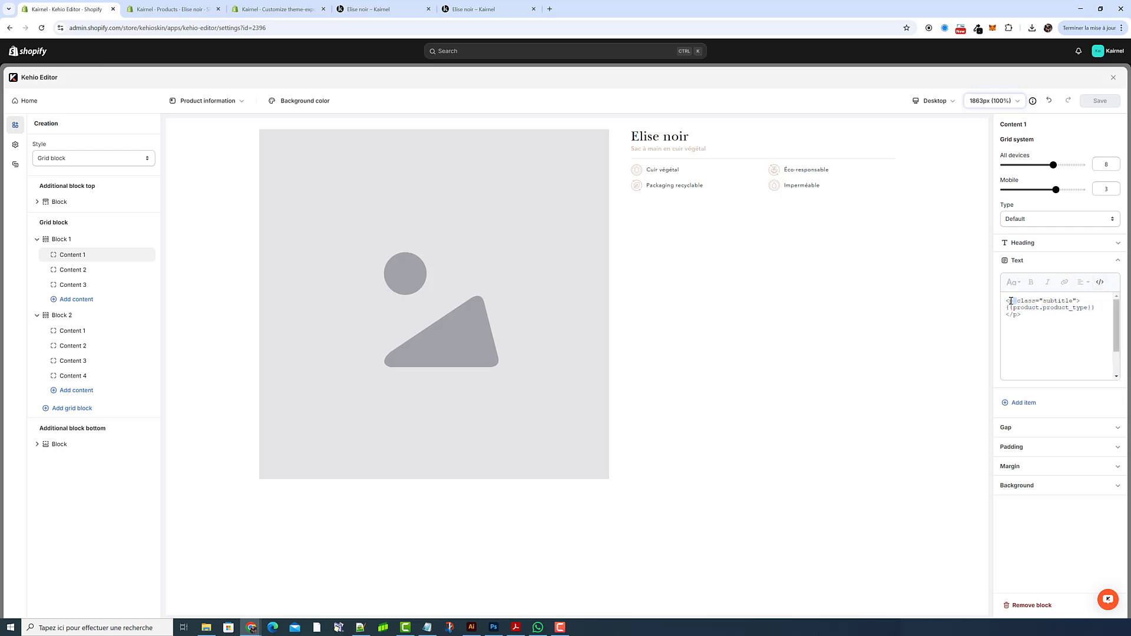
left_click_drag(1074, 300, 1044, 299)
left_click(1100, 282)
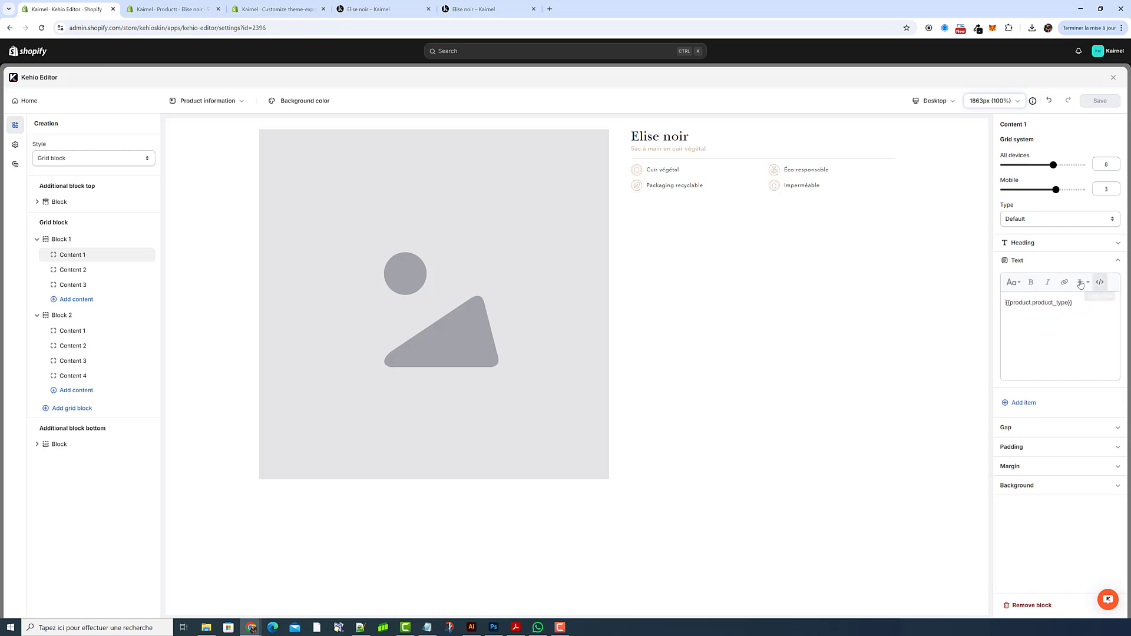
Try red #f50000 as the H1 heading color in the creation's settings, and return it to black #000000
left_click(19, 147)
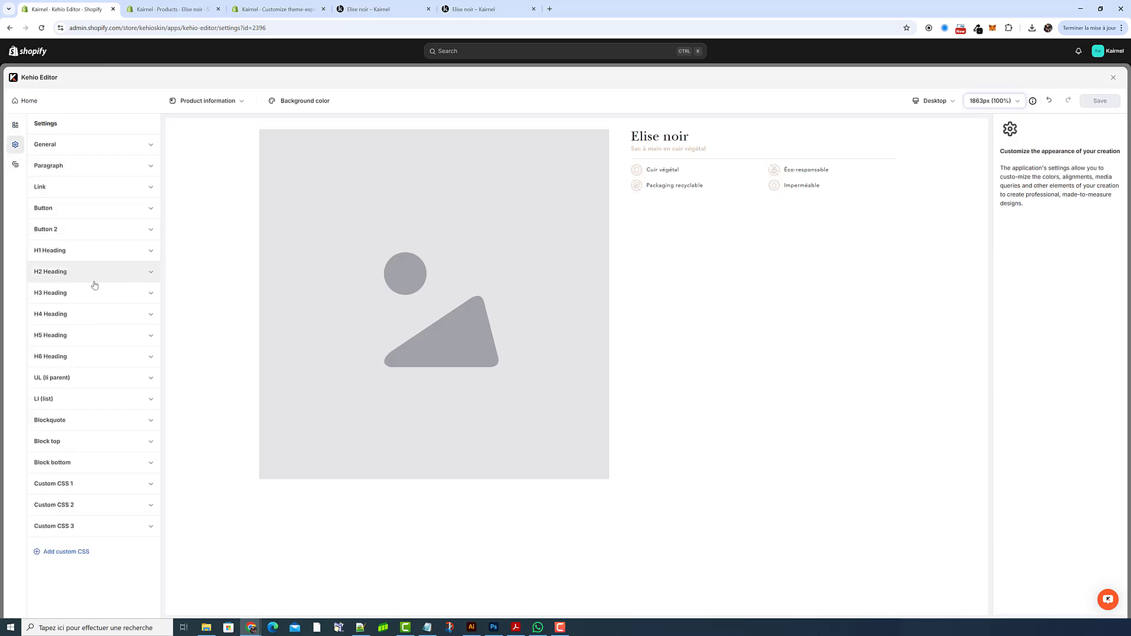
left_click(83, 251)
left_click(43, 280)
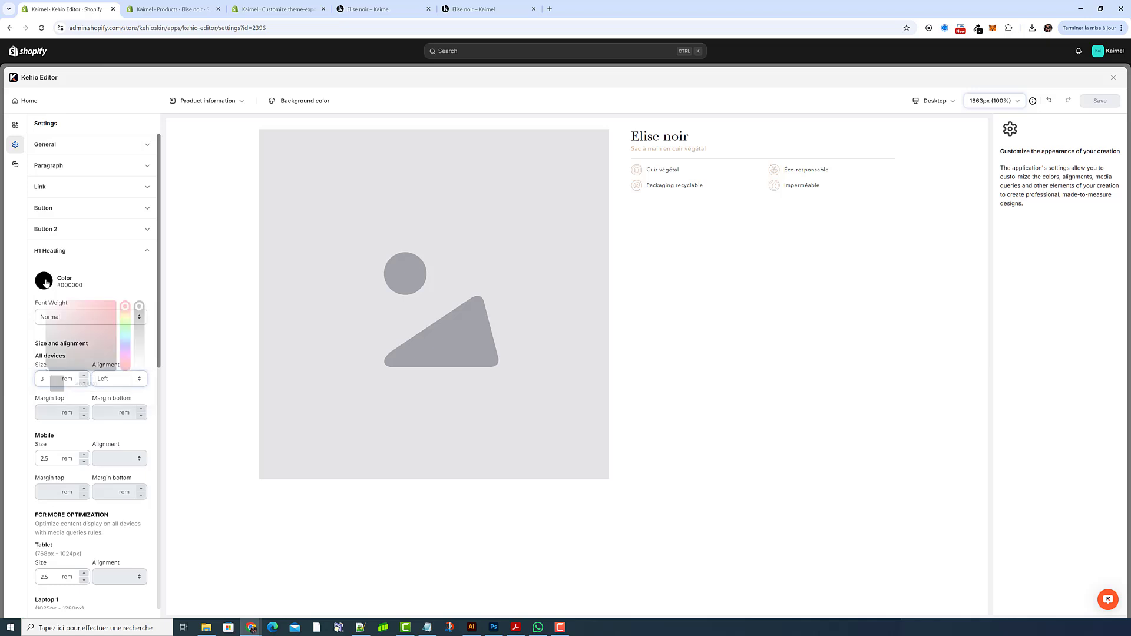
left_click(115, 307)
left_click(145, 281)
left_click(41, 284)
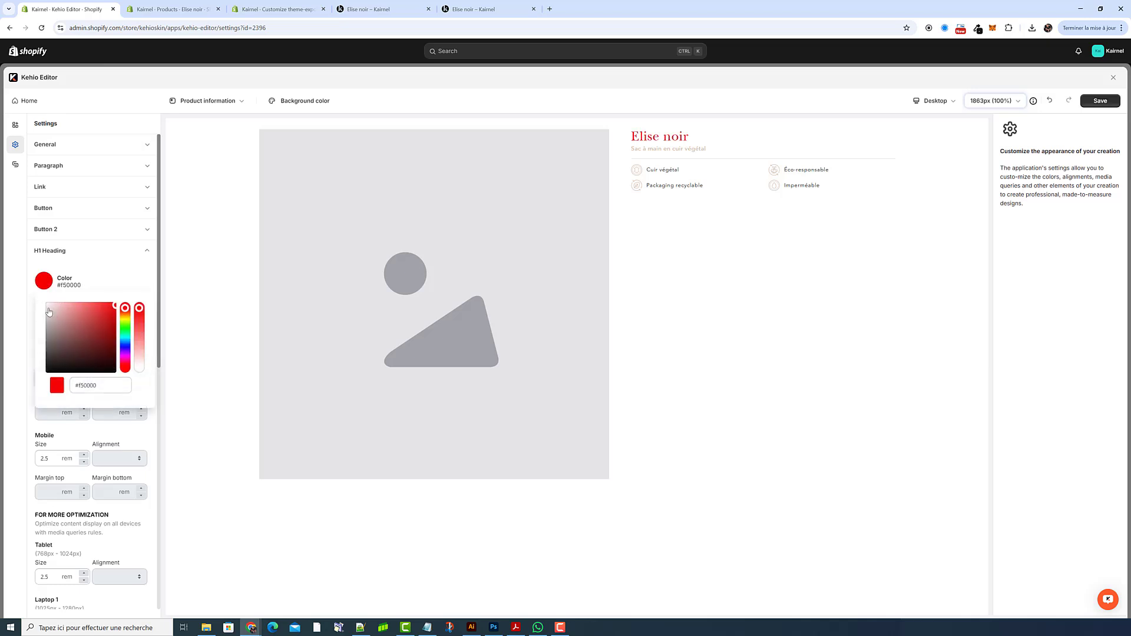
left_click_drag(57, 318, 25, 409)
Examine the H1 heading's size, alignment, margin and line height options for mobile, tablet, laptop and desktop
scroll(65, 368, "down", 2)
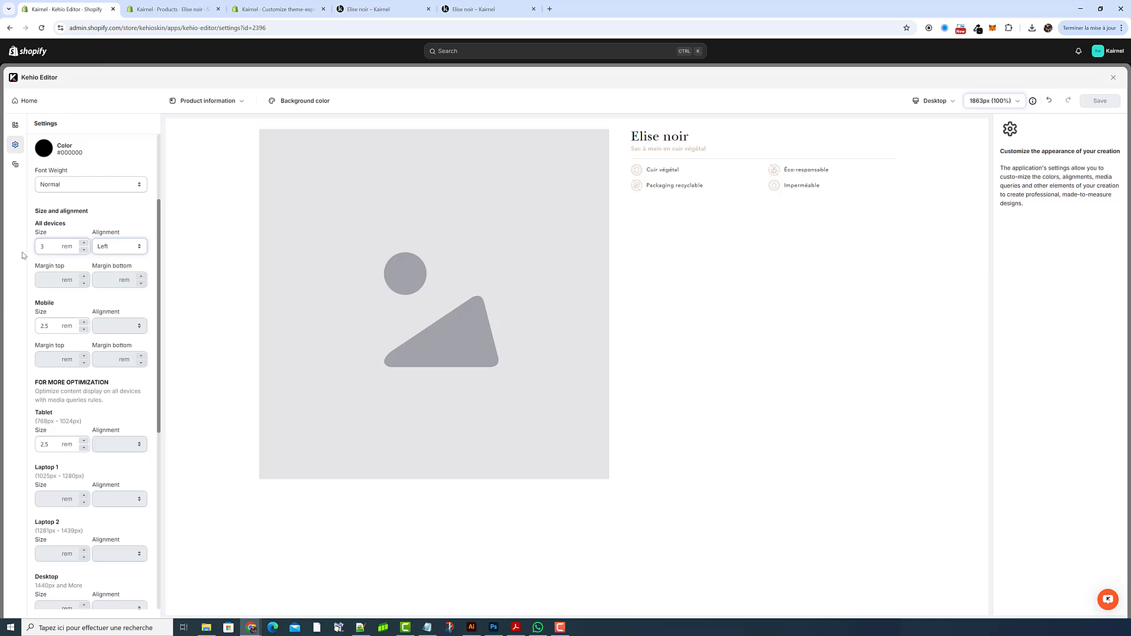
scroll(55, 306, "down", 2)
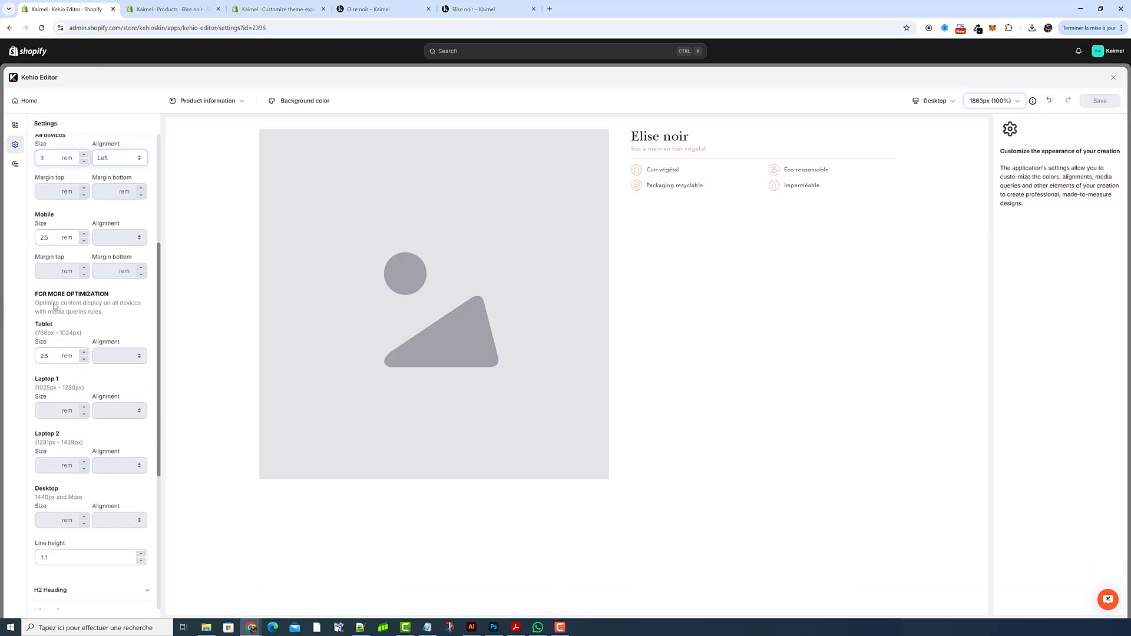
scroll(69, 203, "up", 2)
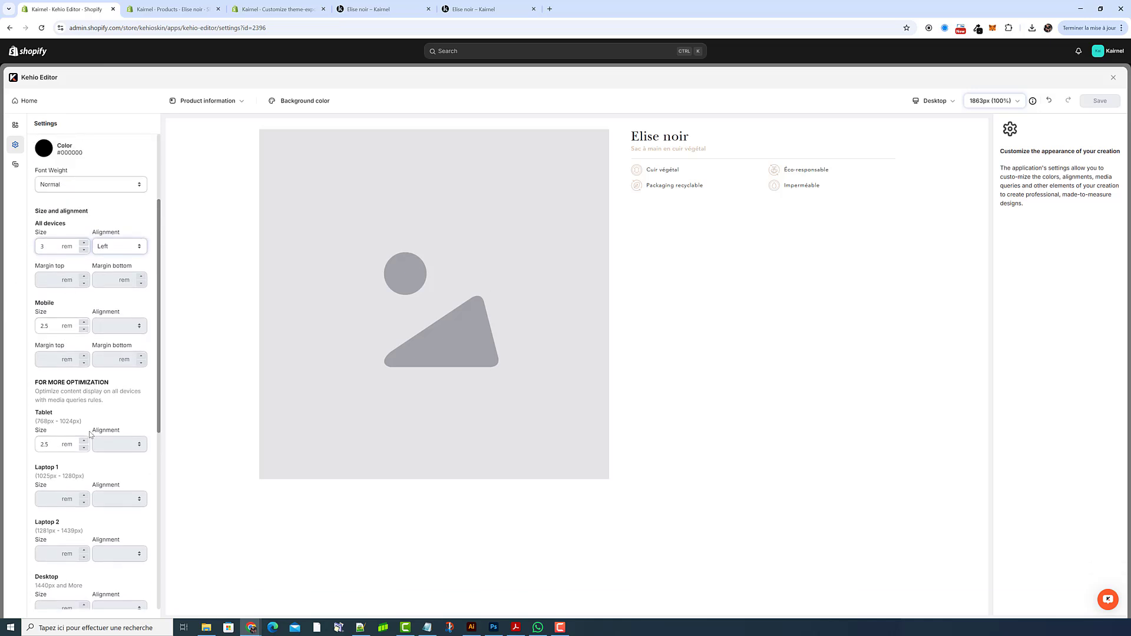
scroll(69, 267, "up", 3)
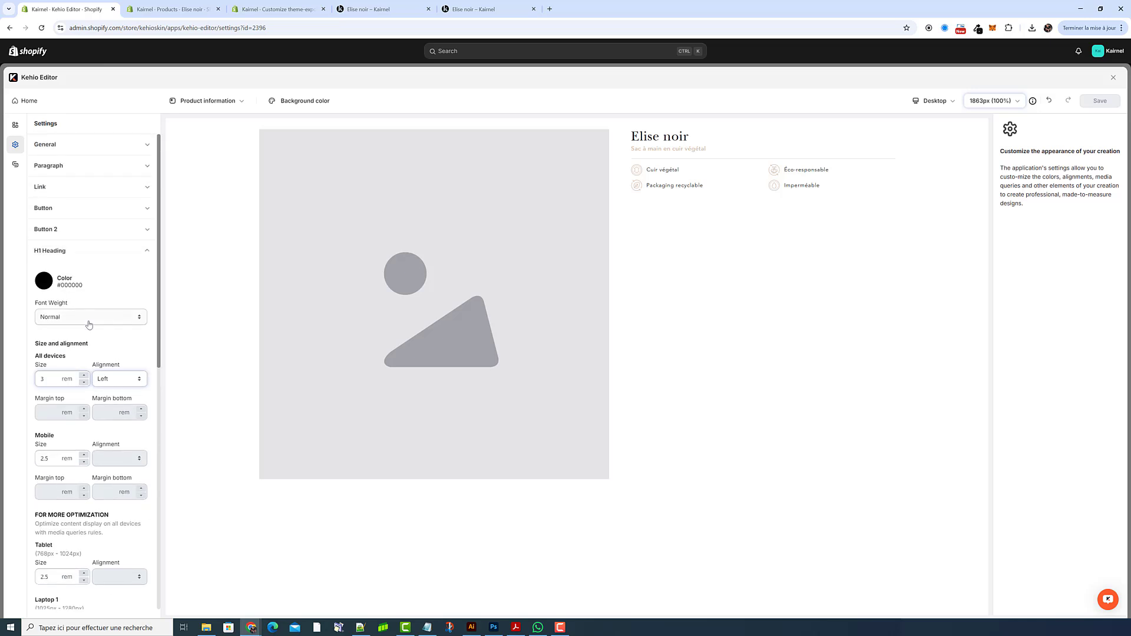
scroll(88, 324, "down", 8)
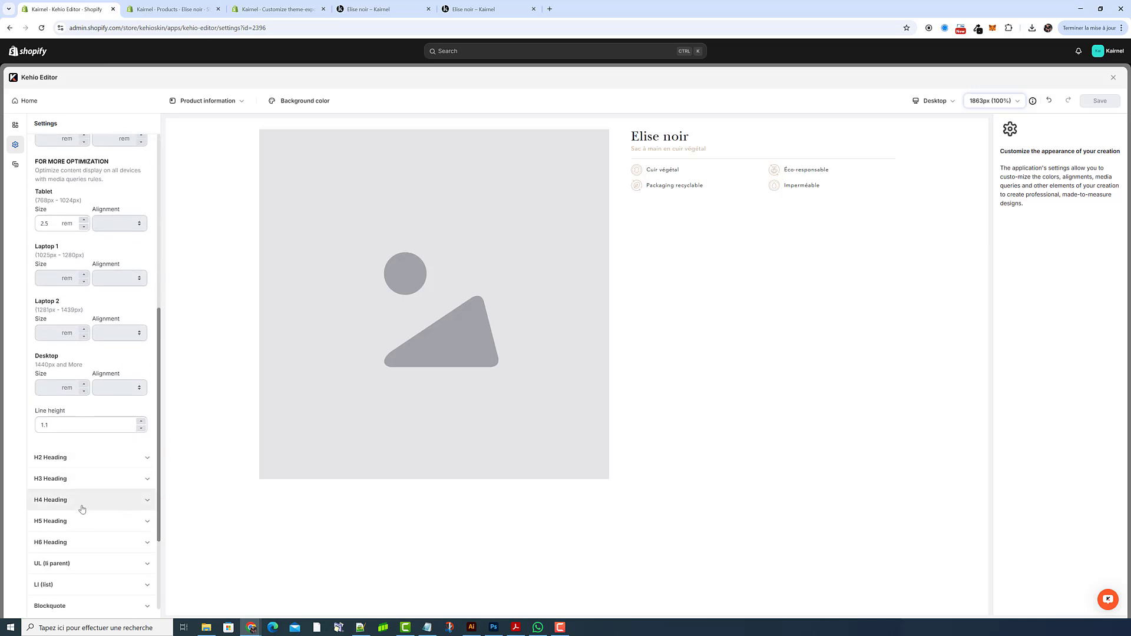
scroll(81, 509, "up", 8)
Examine the Paragraph settings against the product type subtitle in the preview, nudging the all-devices size up and back down
left_click(64, 166)
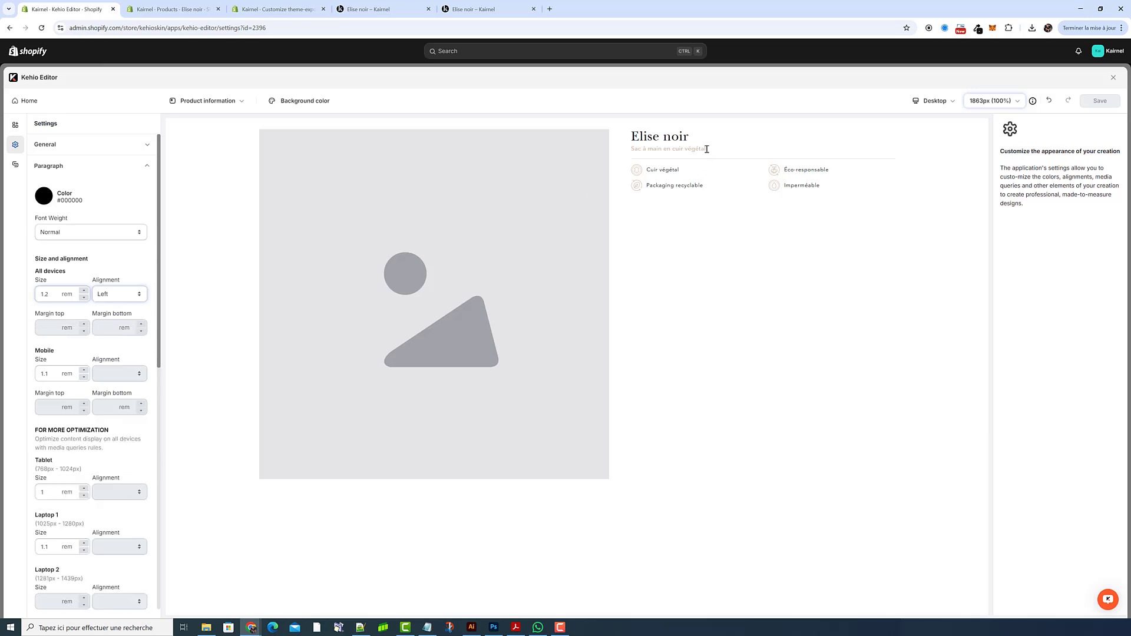
left_click_drag(706, 149, 656, 149)
scroll(78, 484, "down", 3)
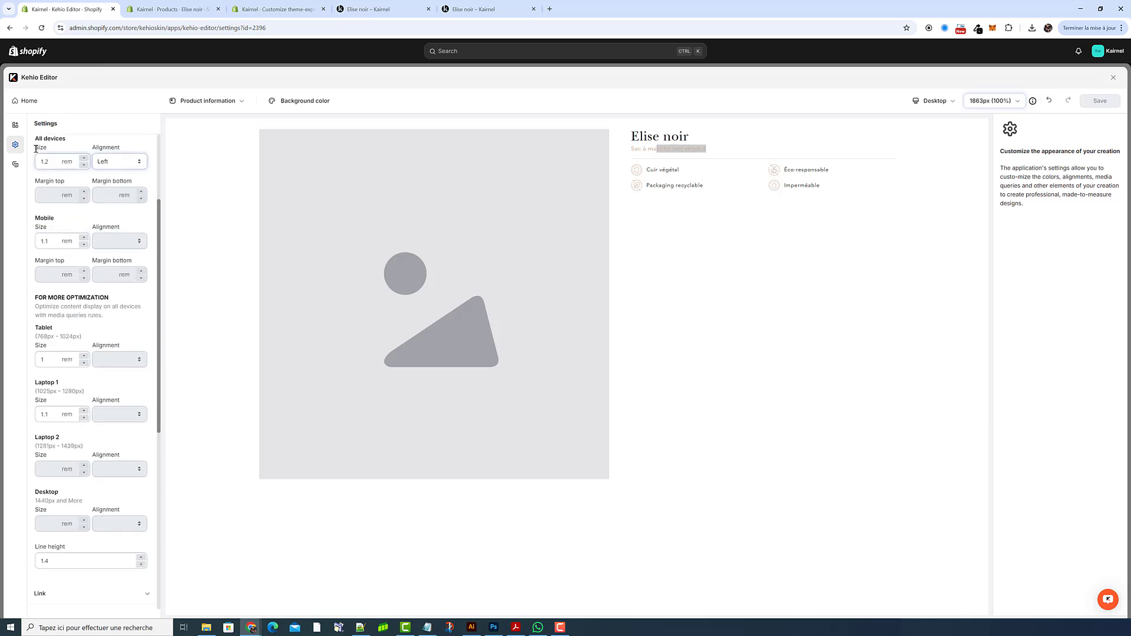
left_click(84, 158)
left_click(84, 166)
left_click_drag(705, 151, 639, 149)
Examine the class name, color and font sizes of the subtitle class in Custom CSS 3
scroll(43, 424, "down", 6)
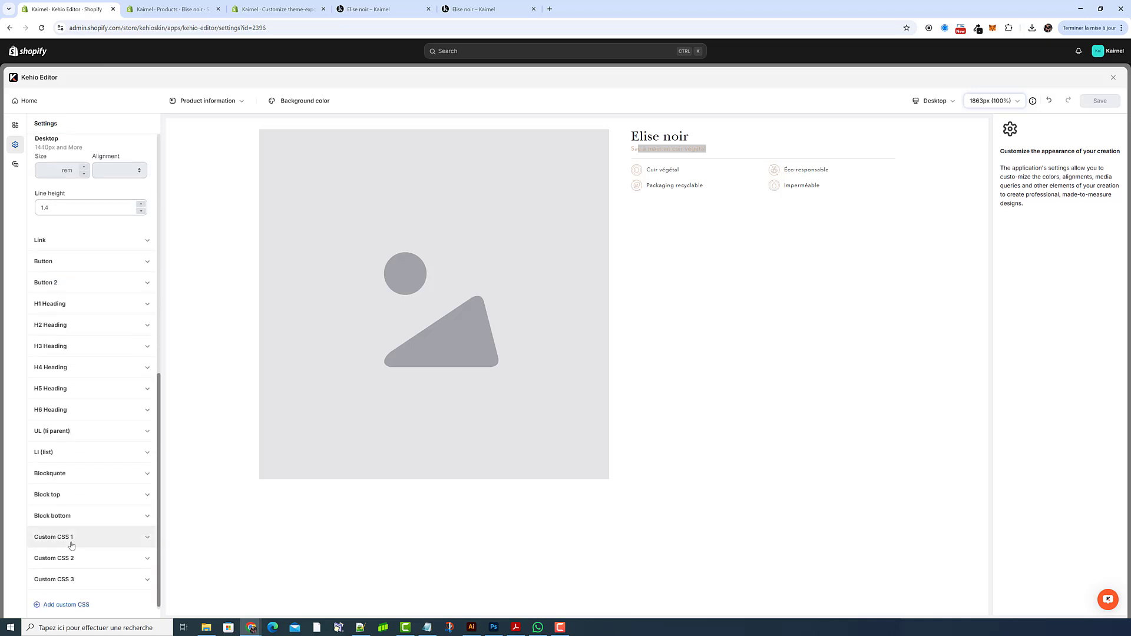
left_click(82, 579)
scroll(81, 533, "down", 8)
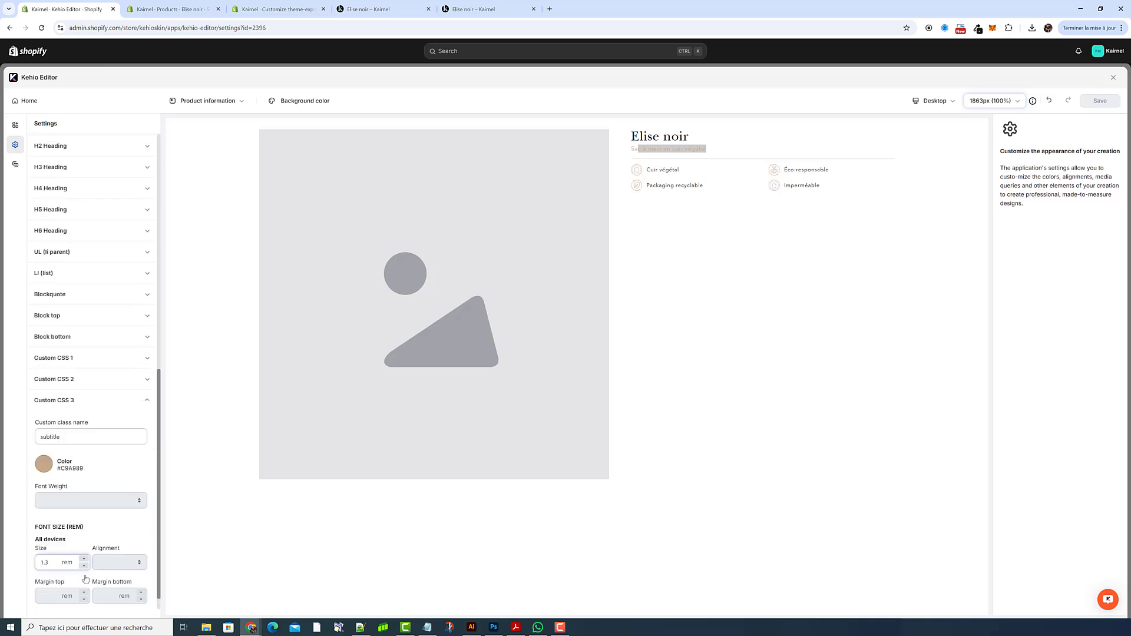
scroll(82, 534, "up", 3)
double_click(50, 298)
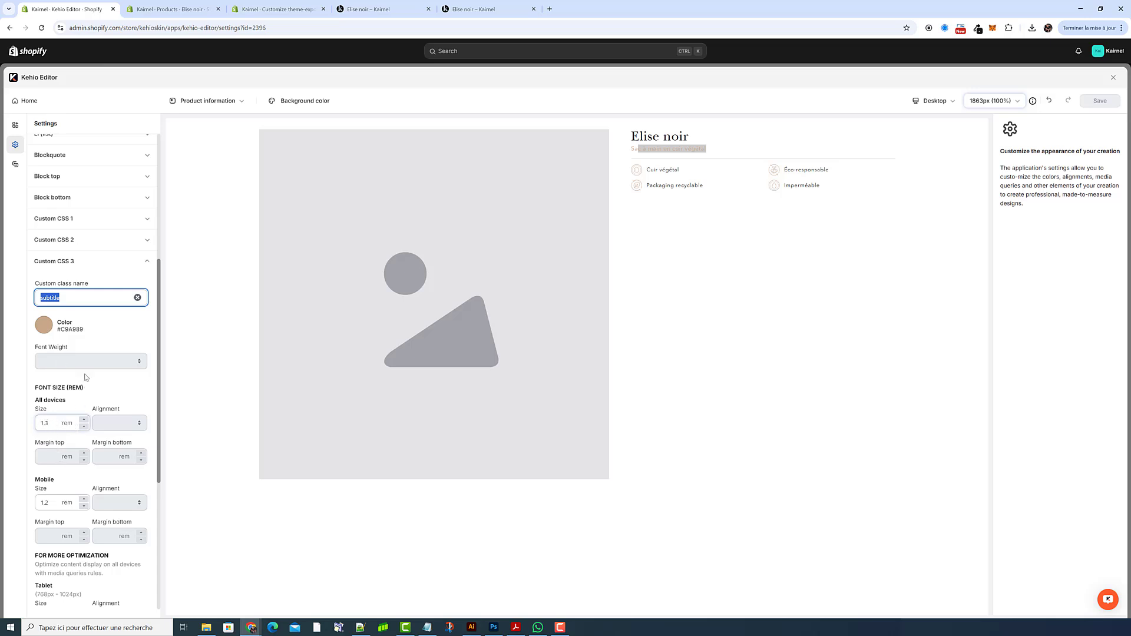
left_click(57, 424)
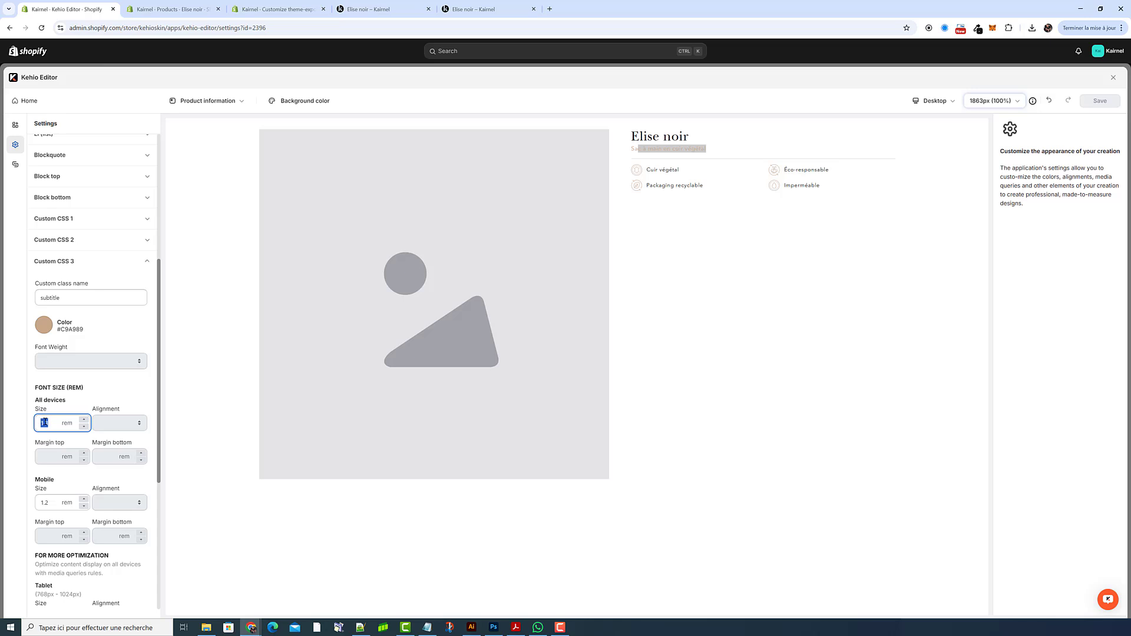
Return to the Paragraph settings and compare them with the product title and subtitle in the preview
scroll(84, 447, "up", 5)
left_click(75, 167)
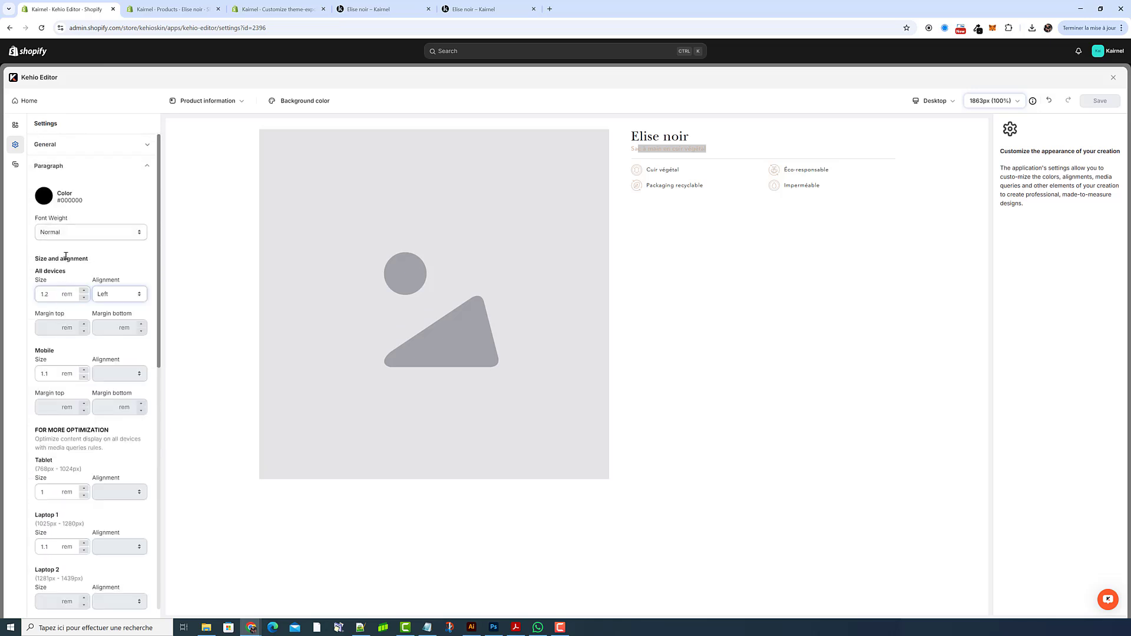
left_click_drag(659, 134, 665, 155)
triple_click(675, 149)
Examine the star class and the {{product.loox_star}} variable in the HTML source of the text in Block 1's Content 2
left_click(16, 125)
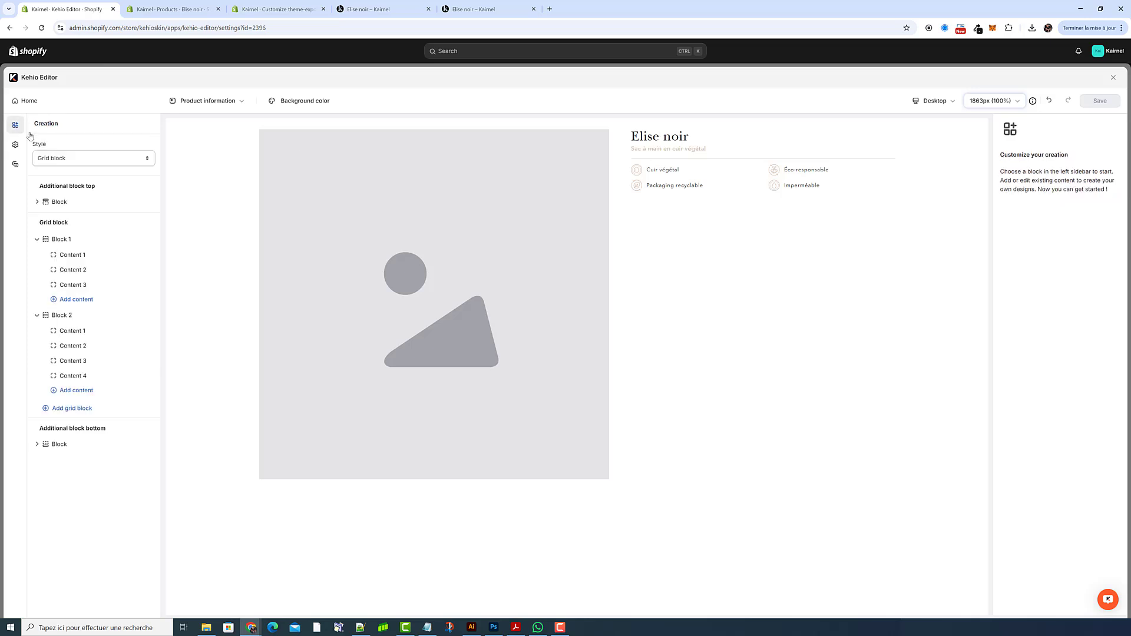
left_click(89, 270)
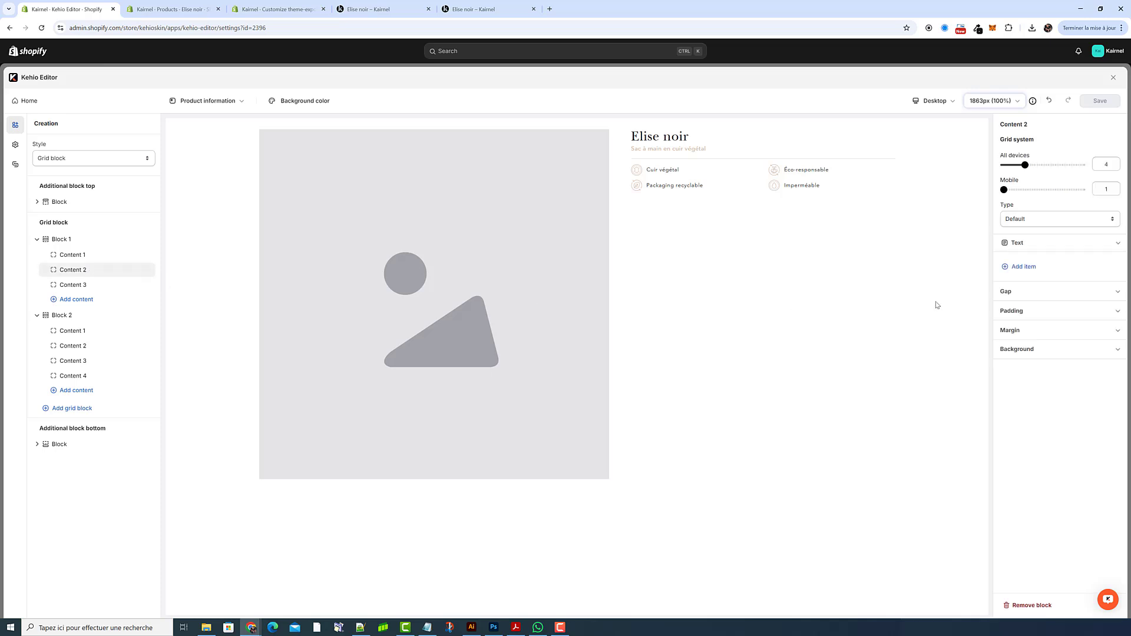
left_click(1016, 244)
left_click(1099, 264)
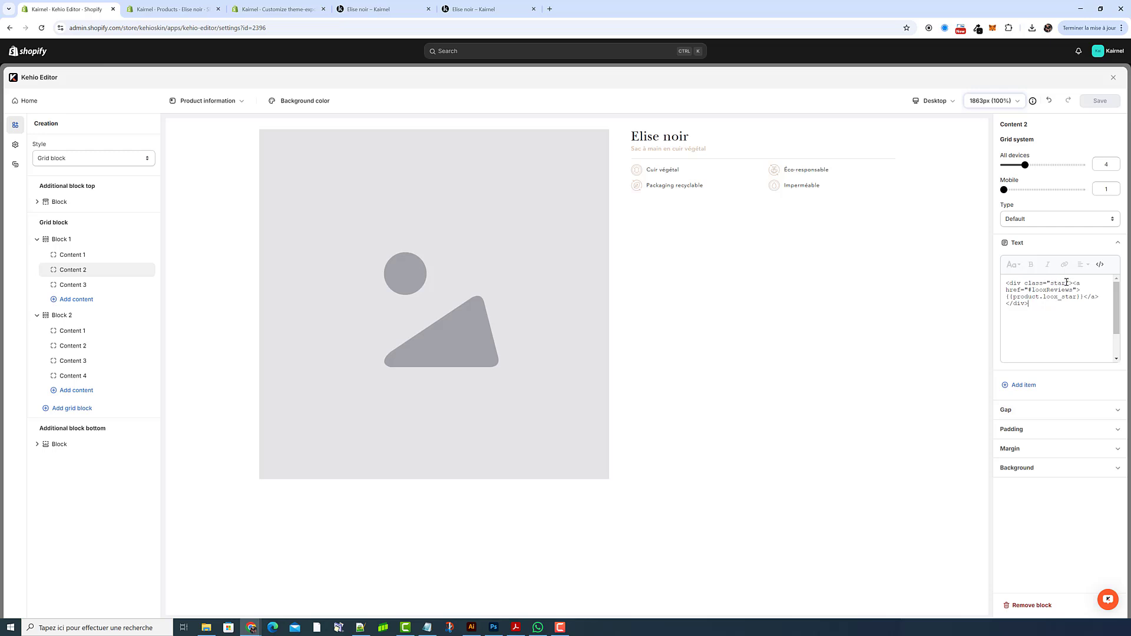
left_click_drag(1066, 283, 1053, 284)
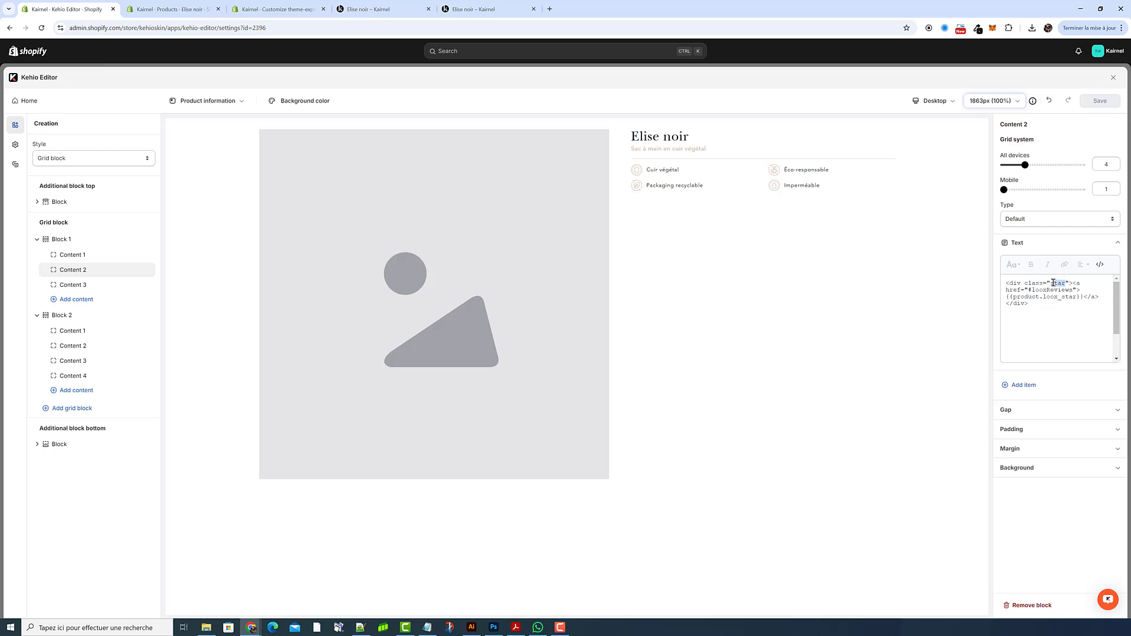
left_click(1102, 266)
Examine the star class's font sizes and right alignment in Custom CSS 2, comparing them with the star rating on the Elise noir product page
left_click(15, 144)
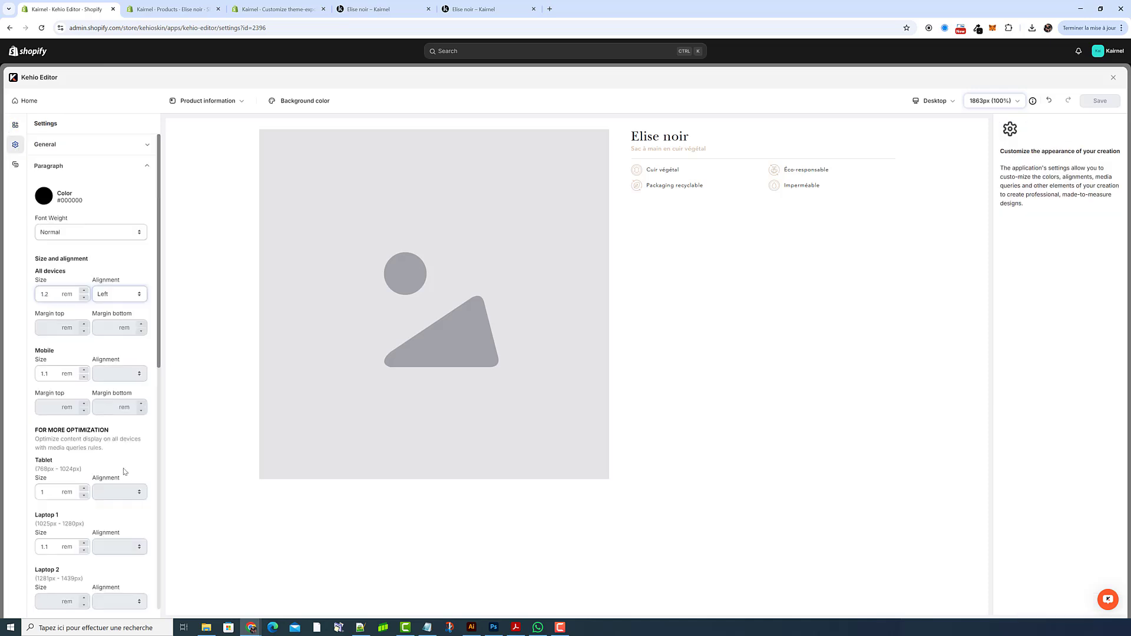
left_click(101, 168)
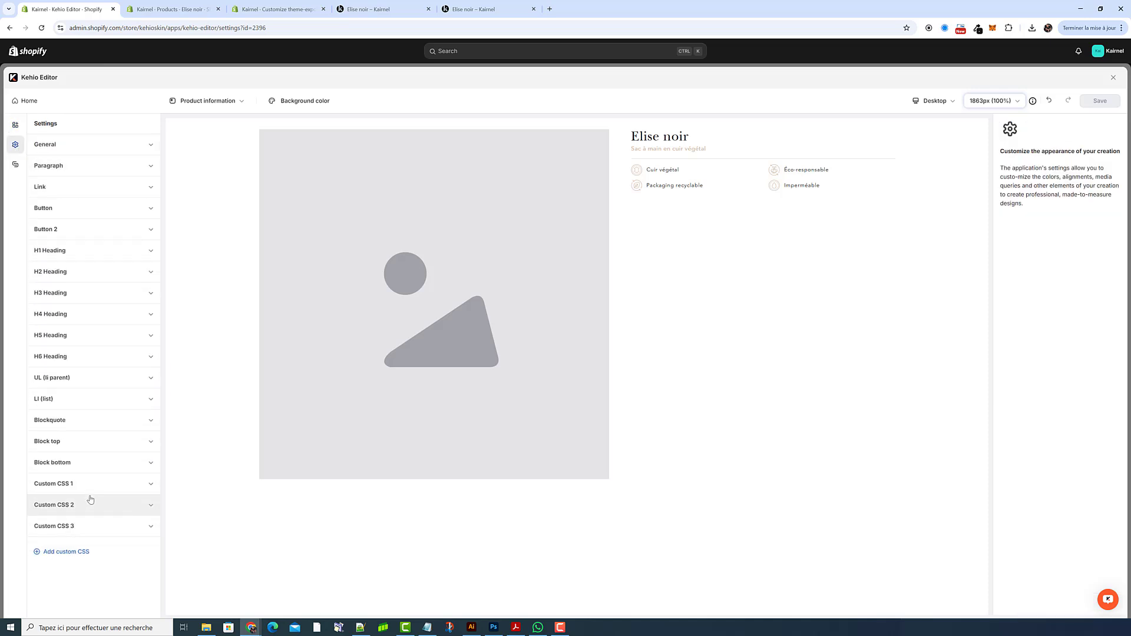
left_click(90, 488)
left_click(91, 489)
left_click(88, 505)
scroll(69, 425, "down", 5)
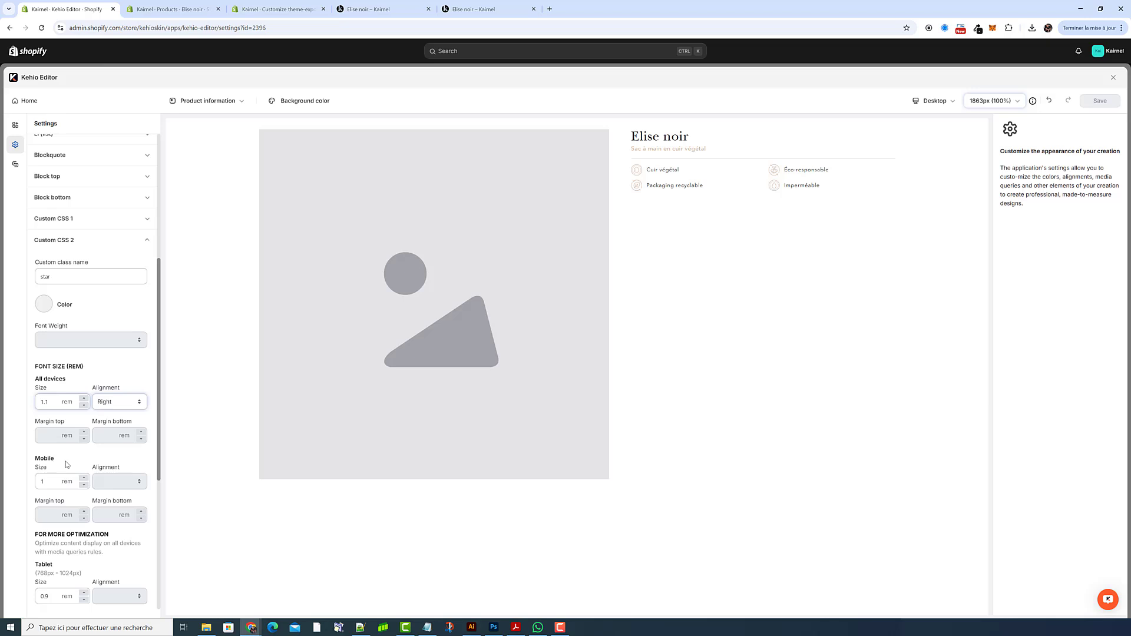
left_click(372, 10)
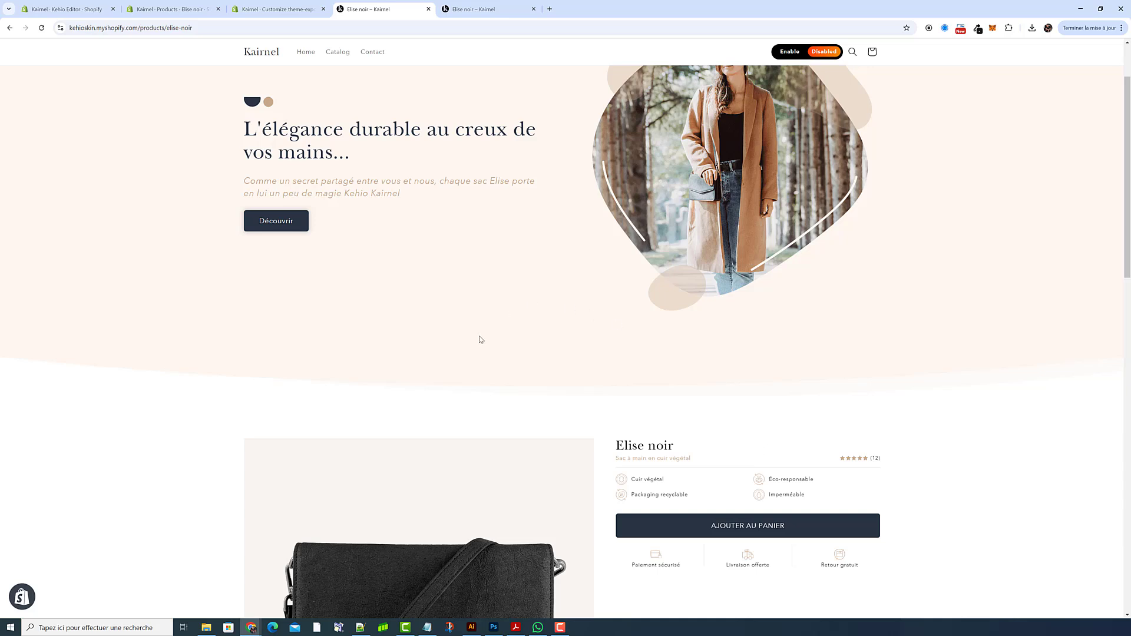
left_click(77, 9)
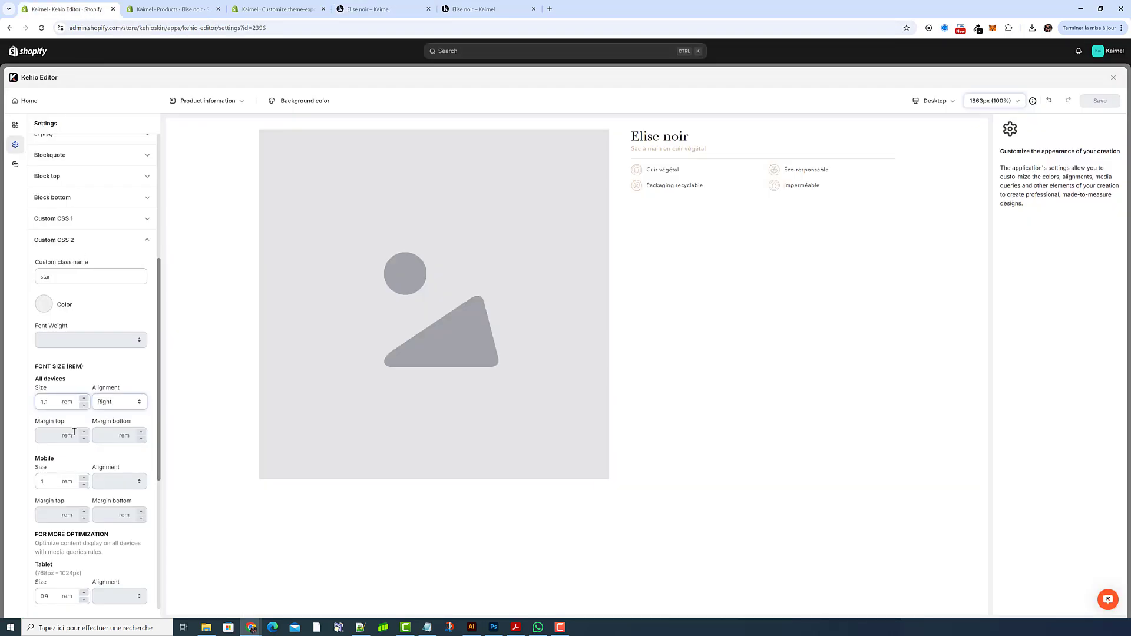
left_click(369, 9)
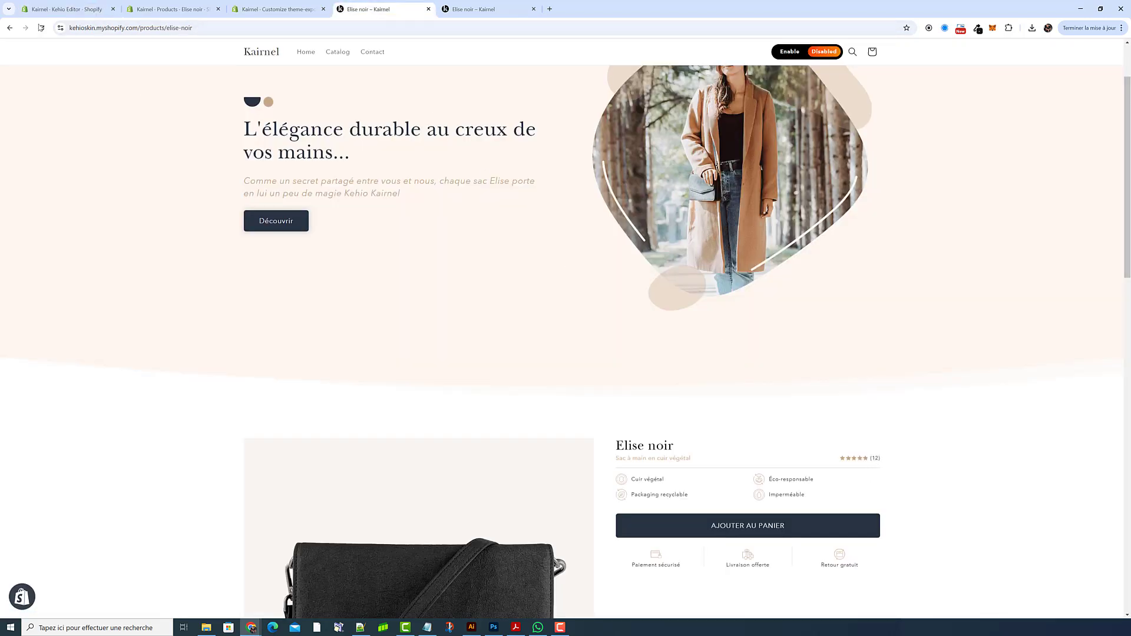
Examine the star svg class and its font sizes in Custom CSS 1, comparing them with the stars on the Elise noir product page
left_click(71, 10)
left_click(79, 241)
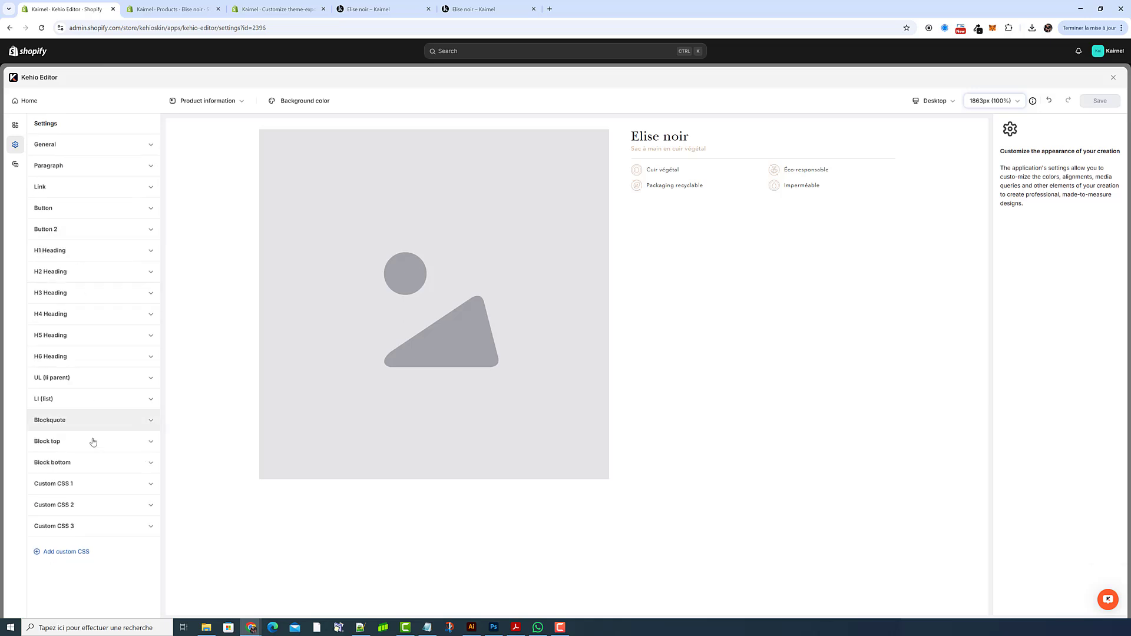
left_click(87, 489)
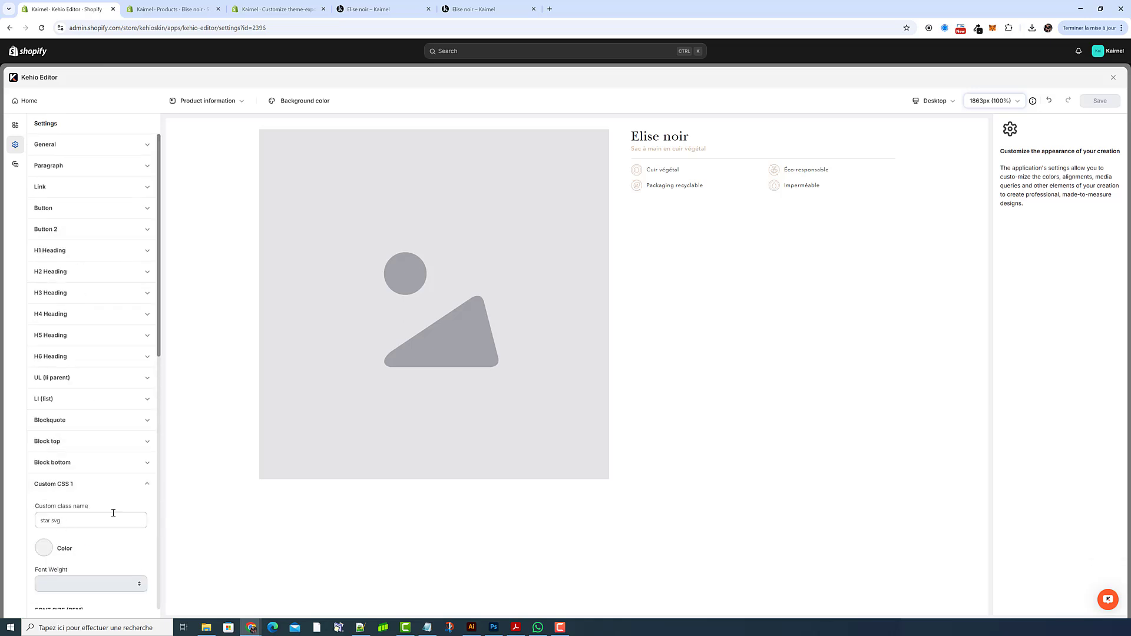
scroll(51, 447, "down", 3)
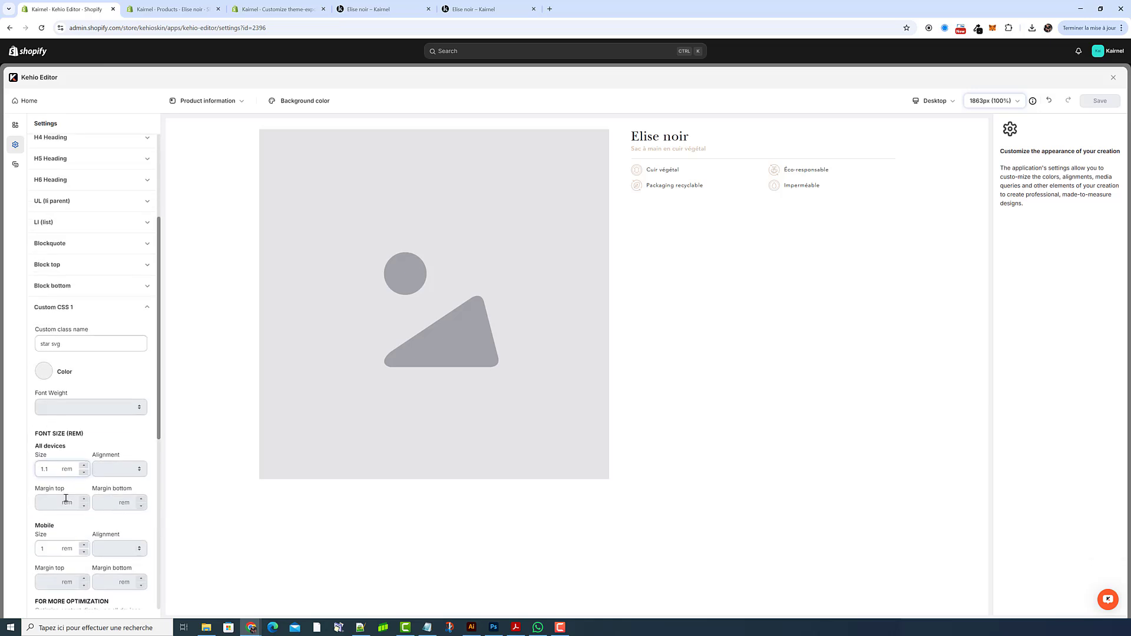
left_click(480, 13)
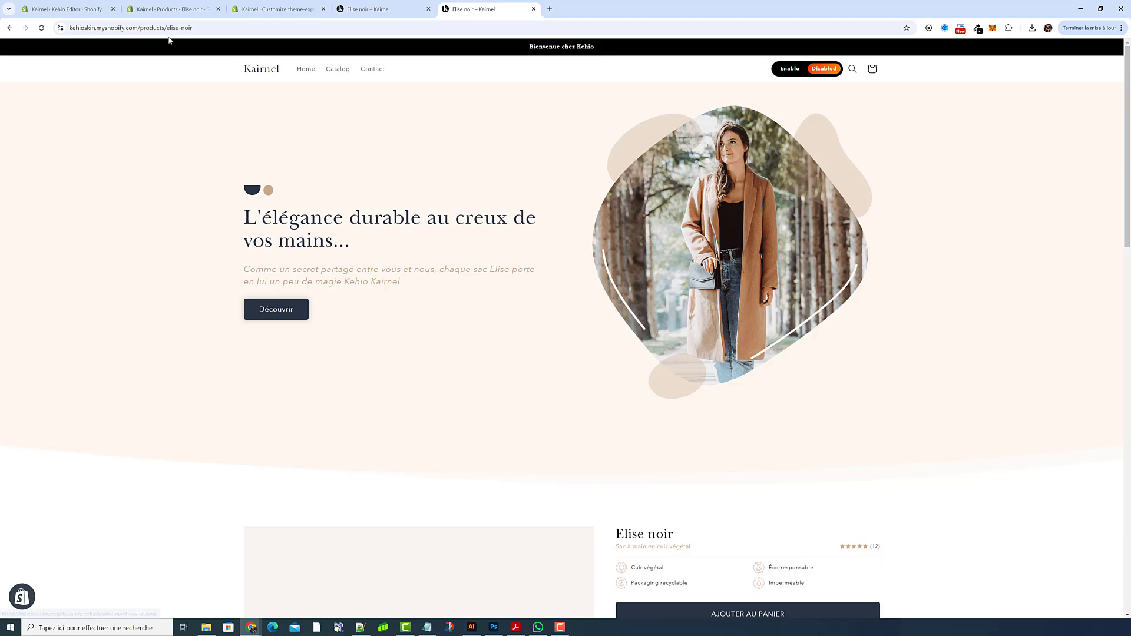
Open Loox Reviews in a separate tab and examine the rating icon's color in the General appearance branding settings
left_click(90, 10)
left_click(171, 9)
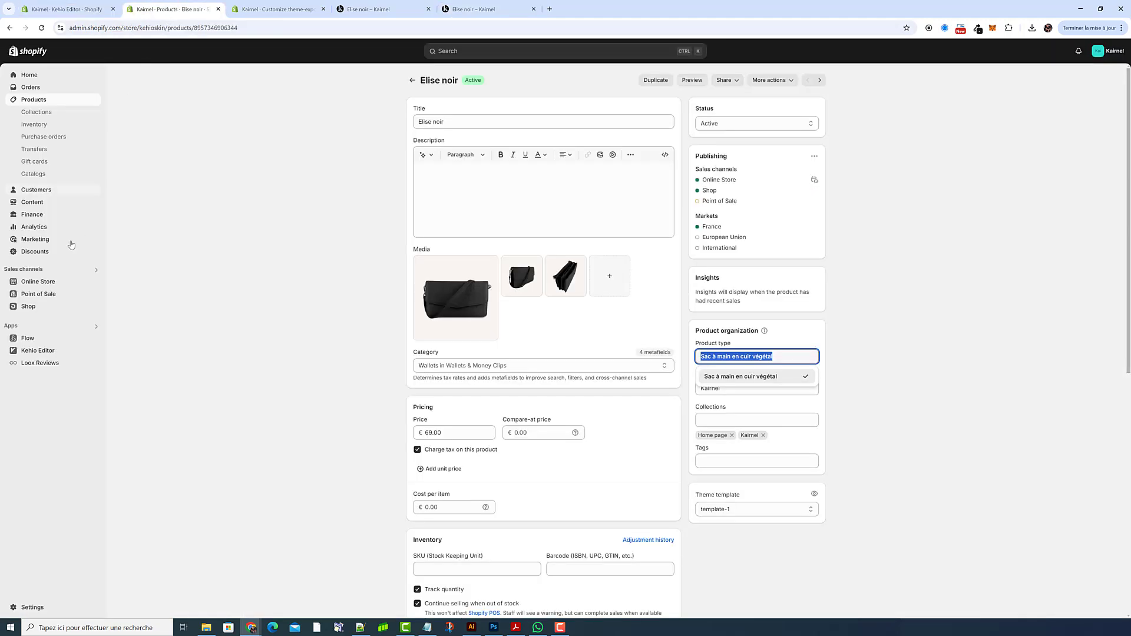
left_click(36, 363, "ctrl")
left_click(262, 10)
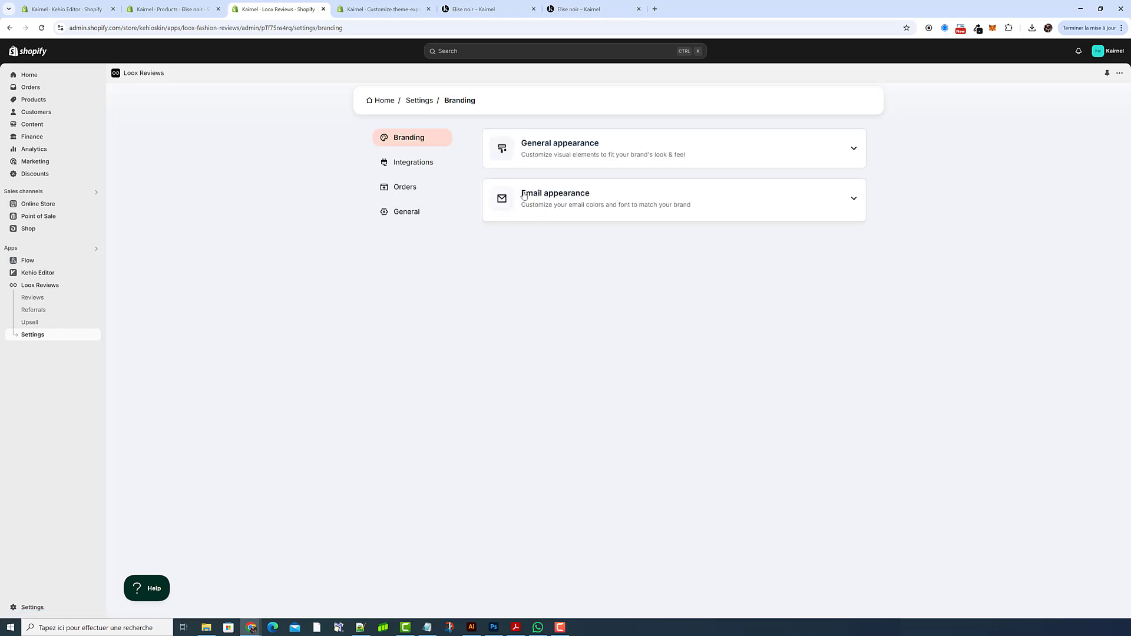
left_click(595, 152)
left_click_drag(694, 253, 652, 257)
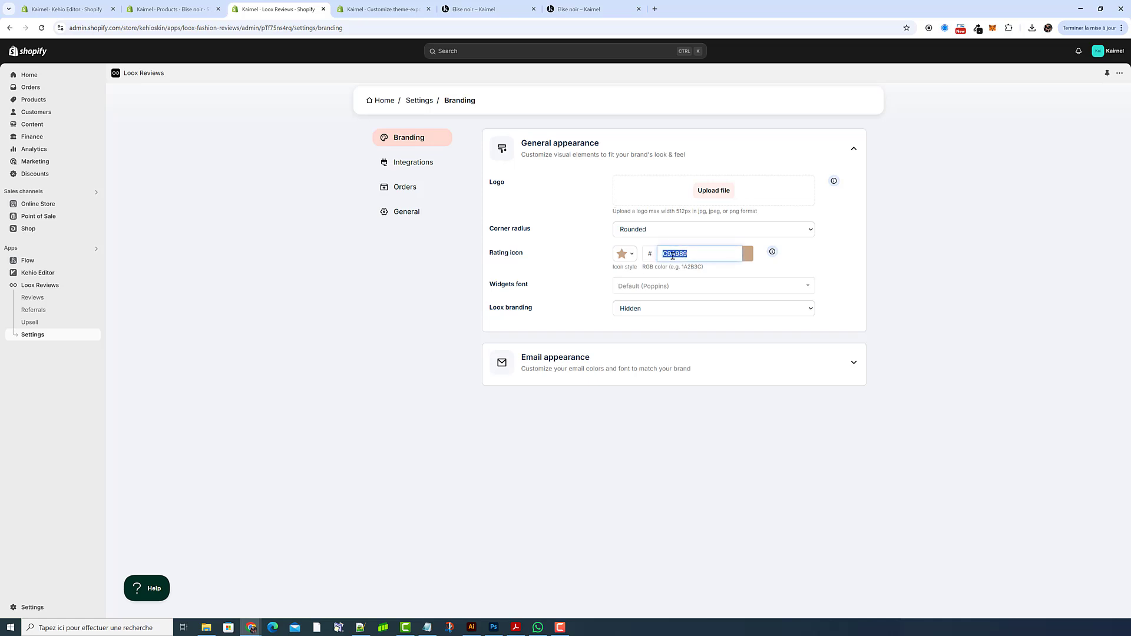
left_click(841, 262)
View the star rating and the customer reviews section on the Elise noir product page
left_click(447, 12)
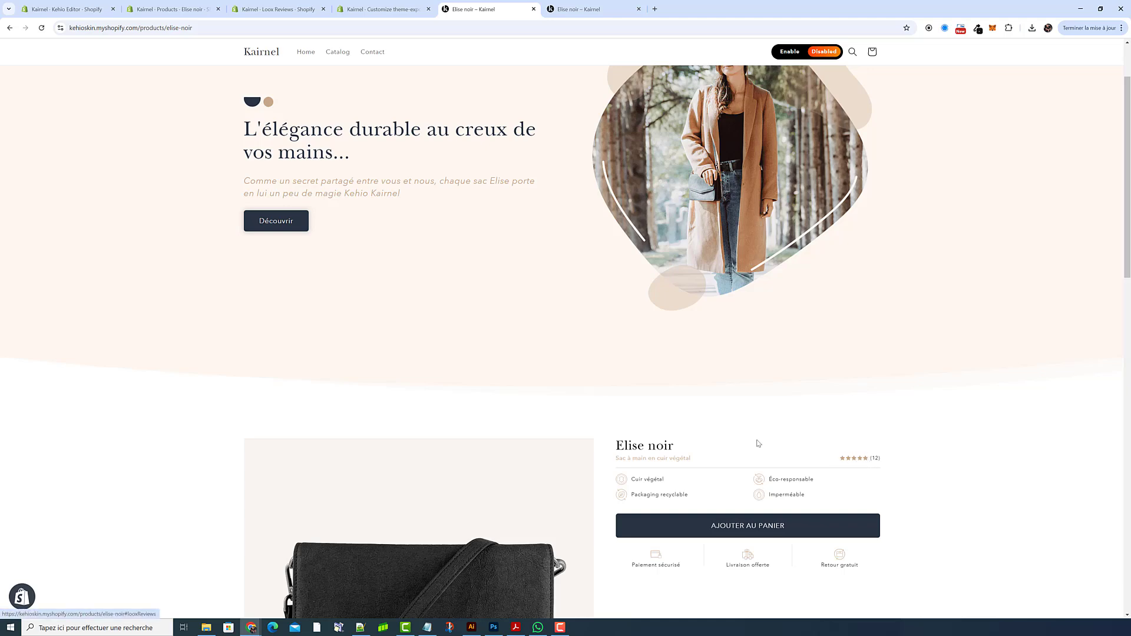
scroll(760, 443, "down", 5)
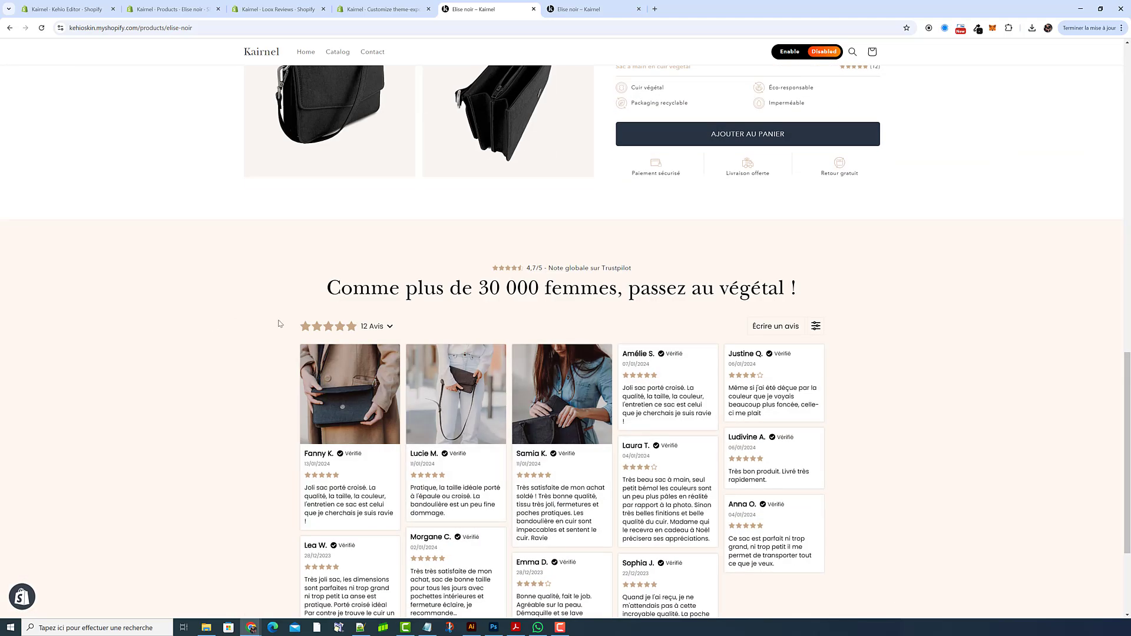
scroll(799, 451, "up", 1)
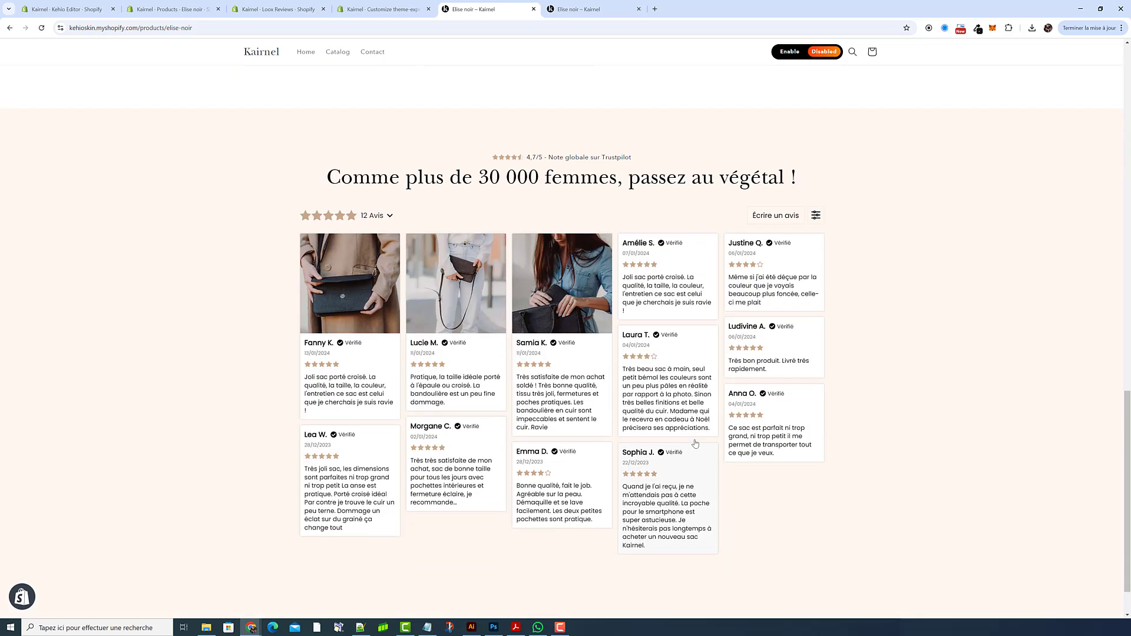
scroll(695, 443, "up", 5)
Return to the Kehio Editor creation and examine the border color of the divider in Block 1's Content 3
left_click(59, 6)
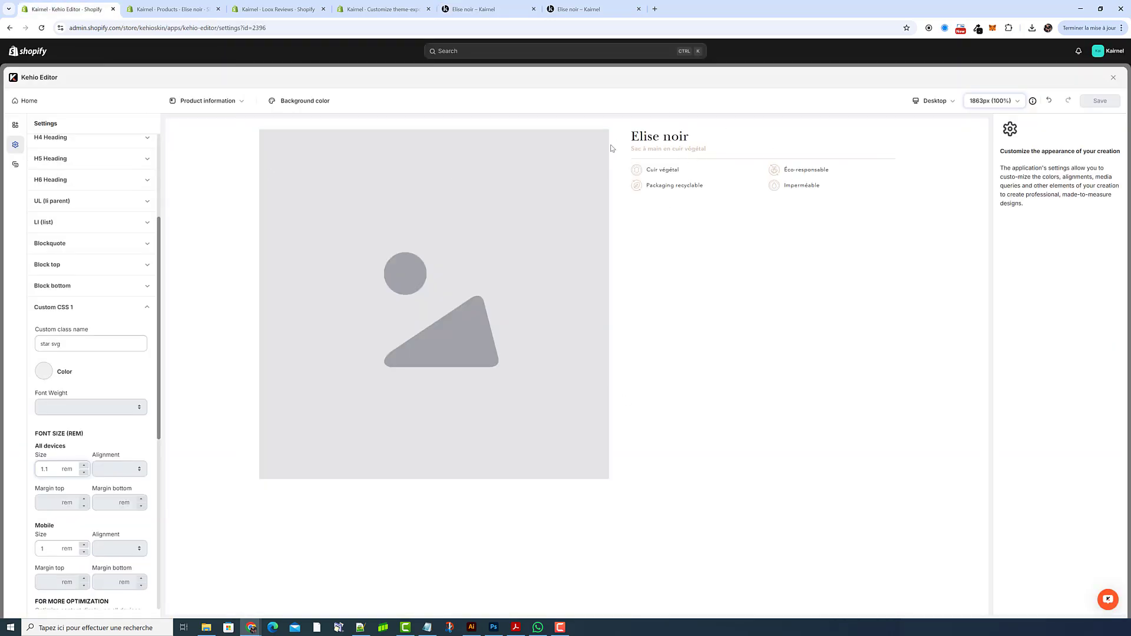
left_click(16, 125)
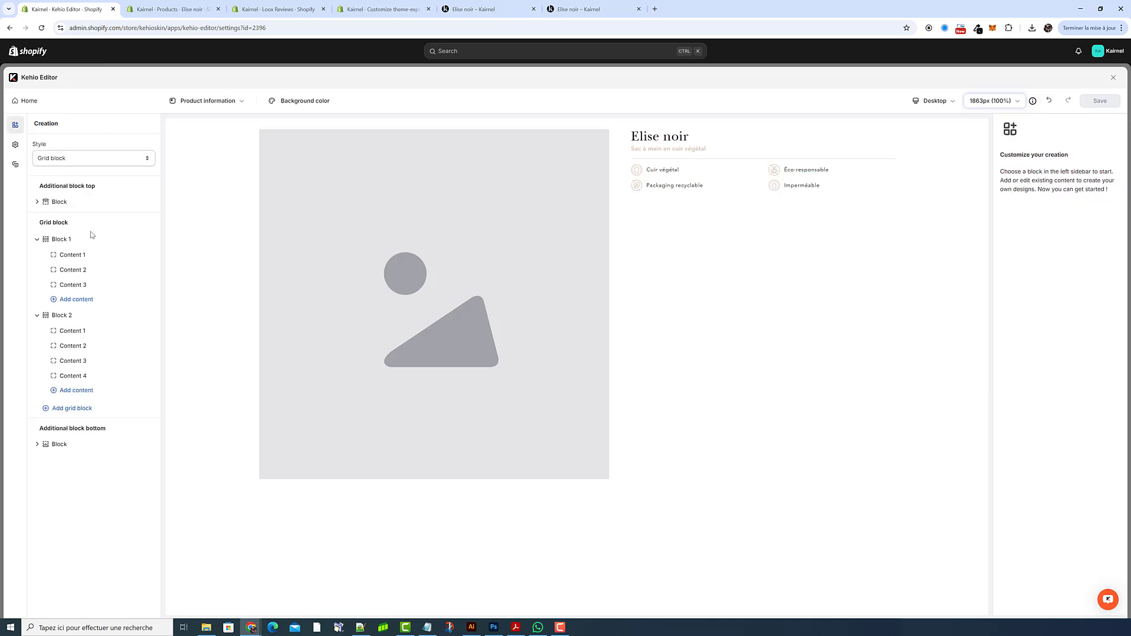
left_click(90, 288)
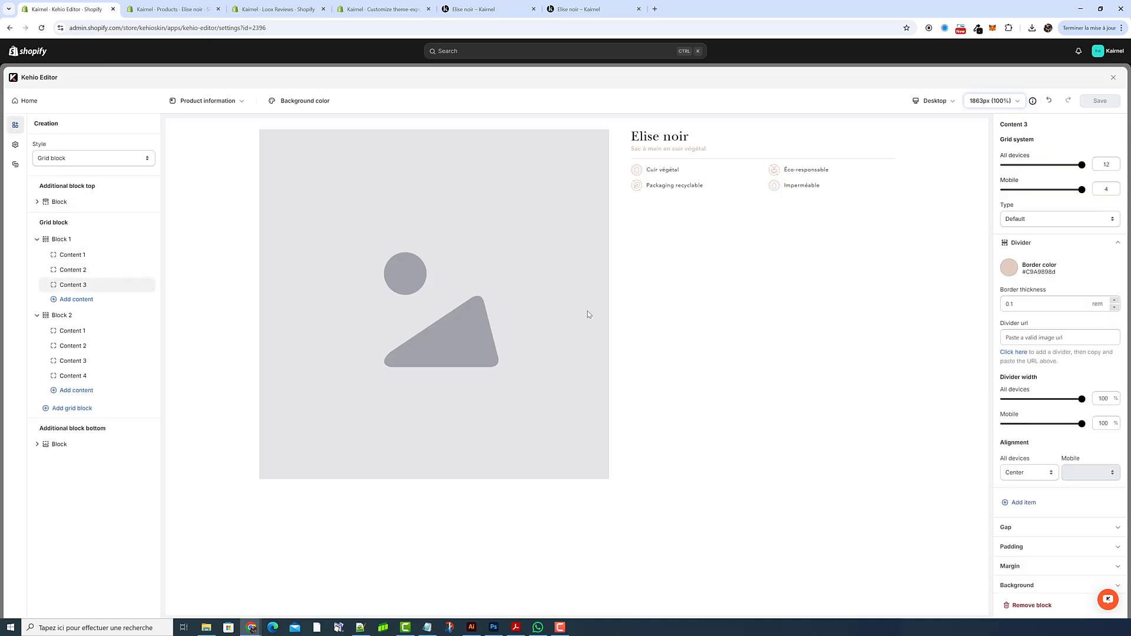
left_click(1009, 268)
left_click(1083, 264)
left_click(1039, 244)
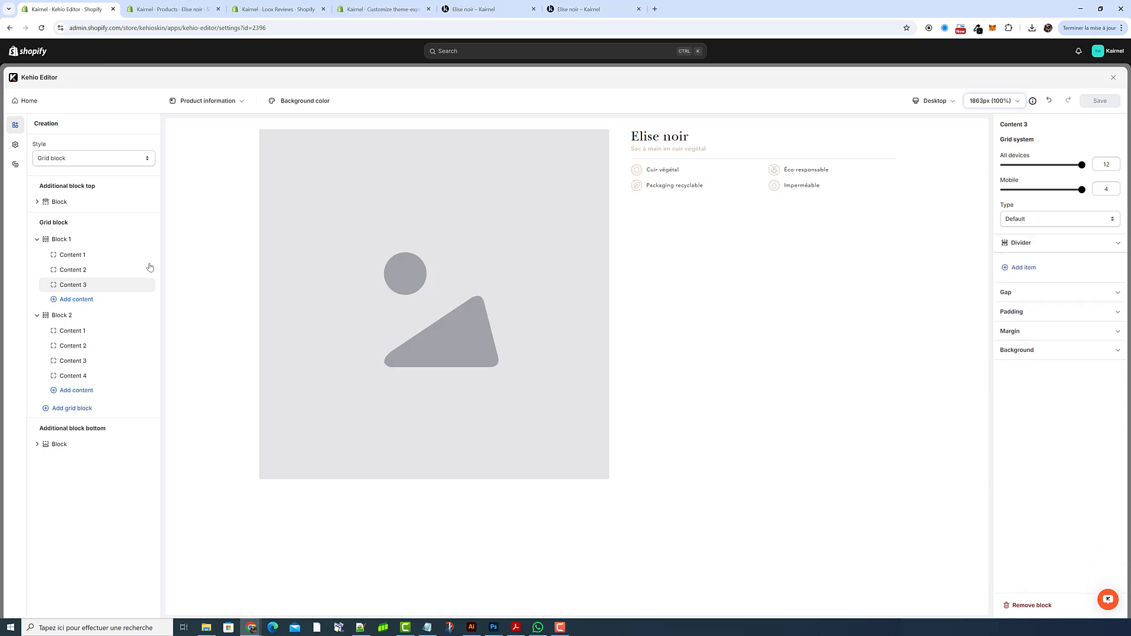
Hide Block 2 and the divider in Block 1's Content 3, and restore their visibility in the preview
left_click(84, 318)
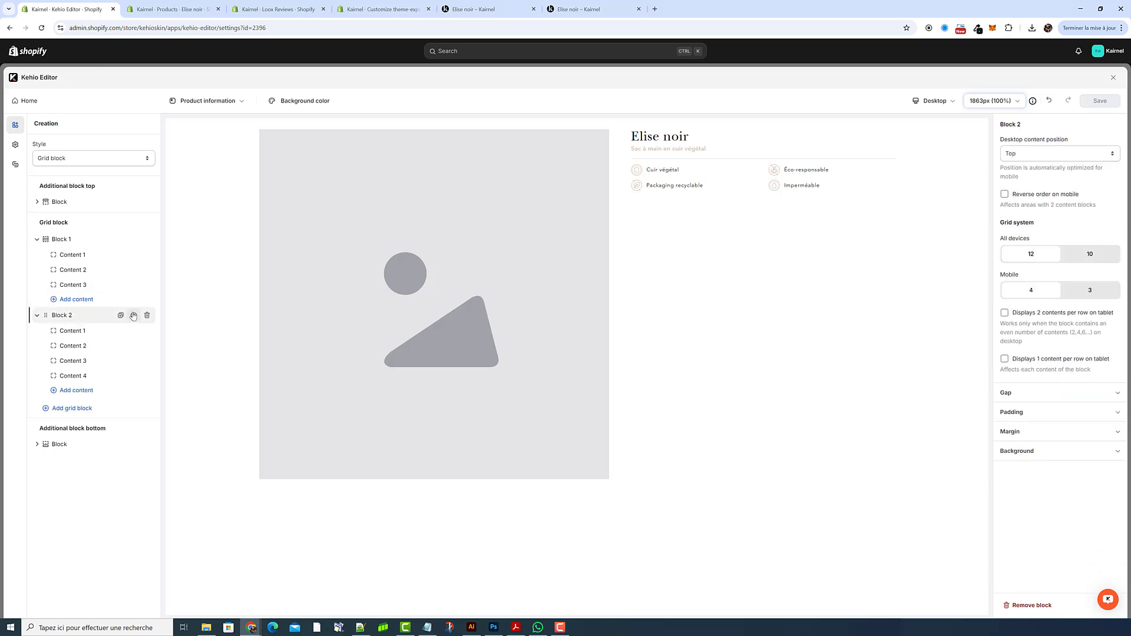
left_click(134, 316)
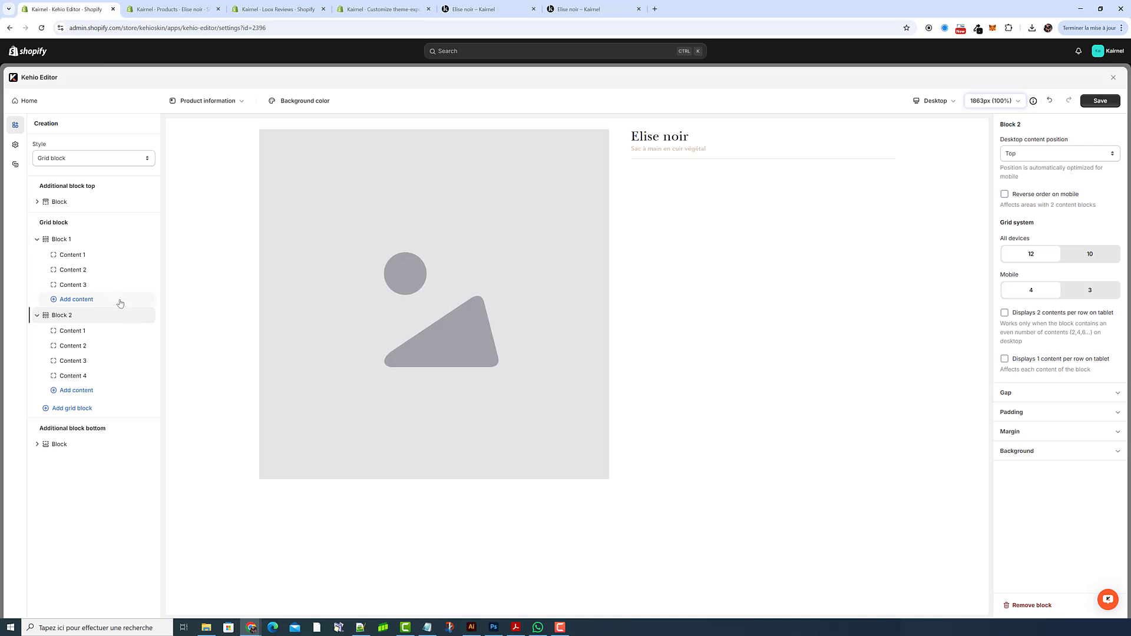
left_click(133, 286)
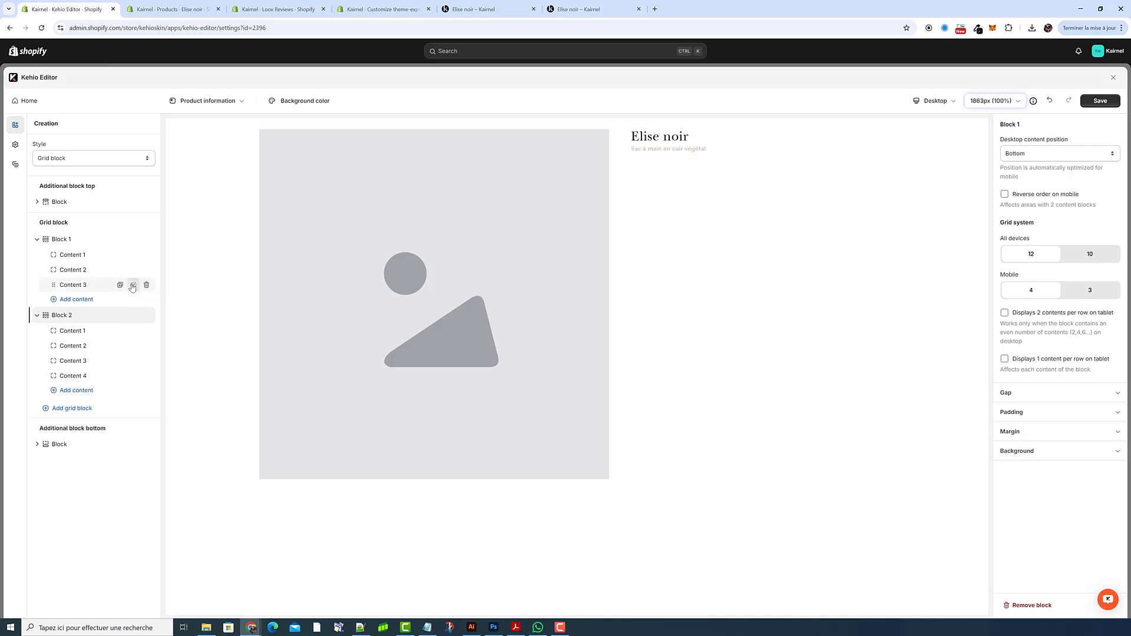
left_click(133, 315)
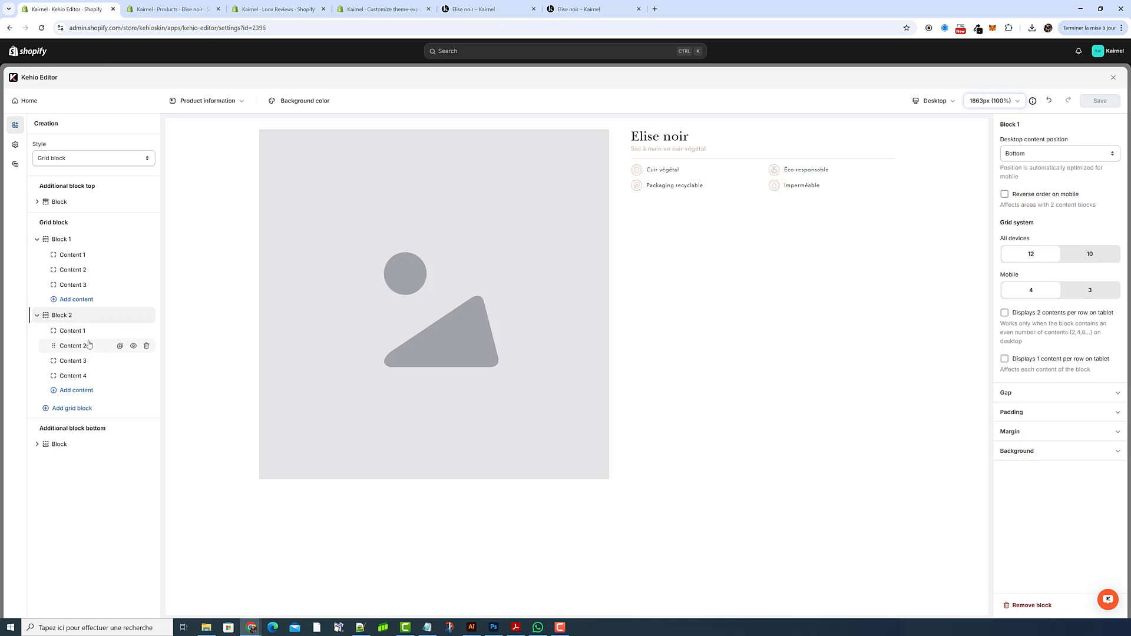
Duplicate Block 2's Content 4 twice and delete two of the identical Imperméable contents
left_click(86, 332)
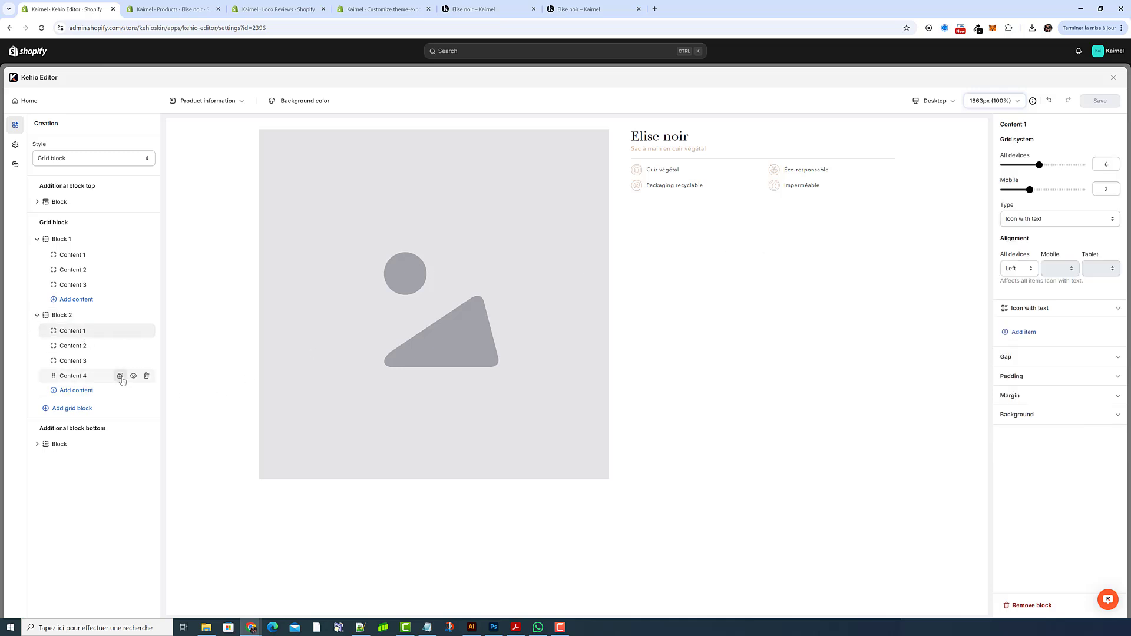
left_click(120, 377)
left_click(121, 377)
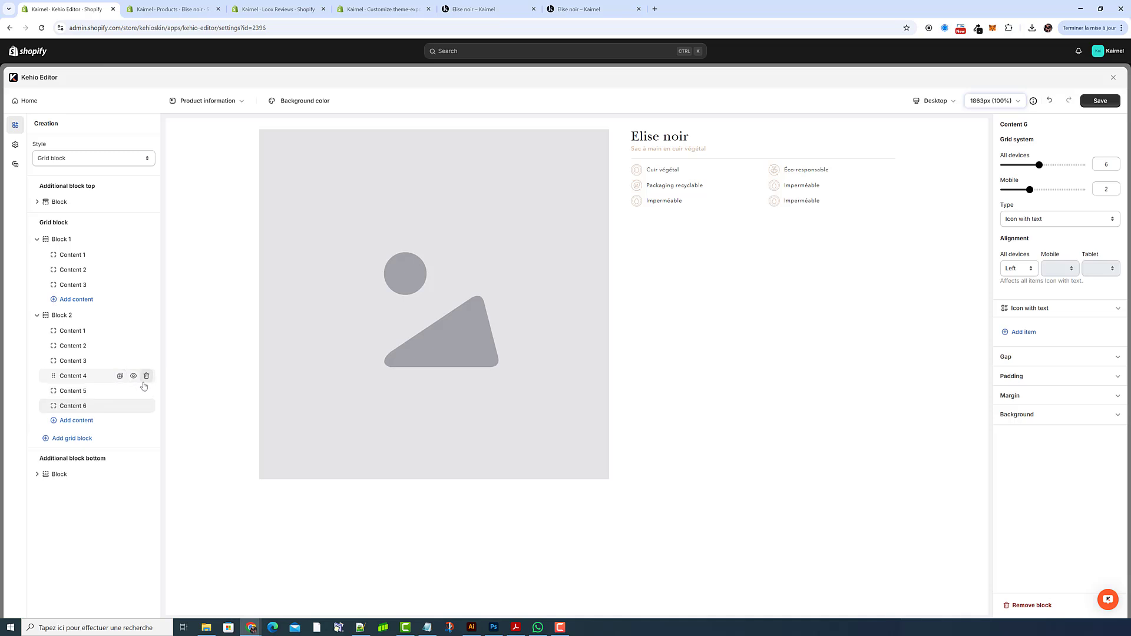
left_click(147, 377)
left_click(146, 377)
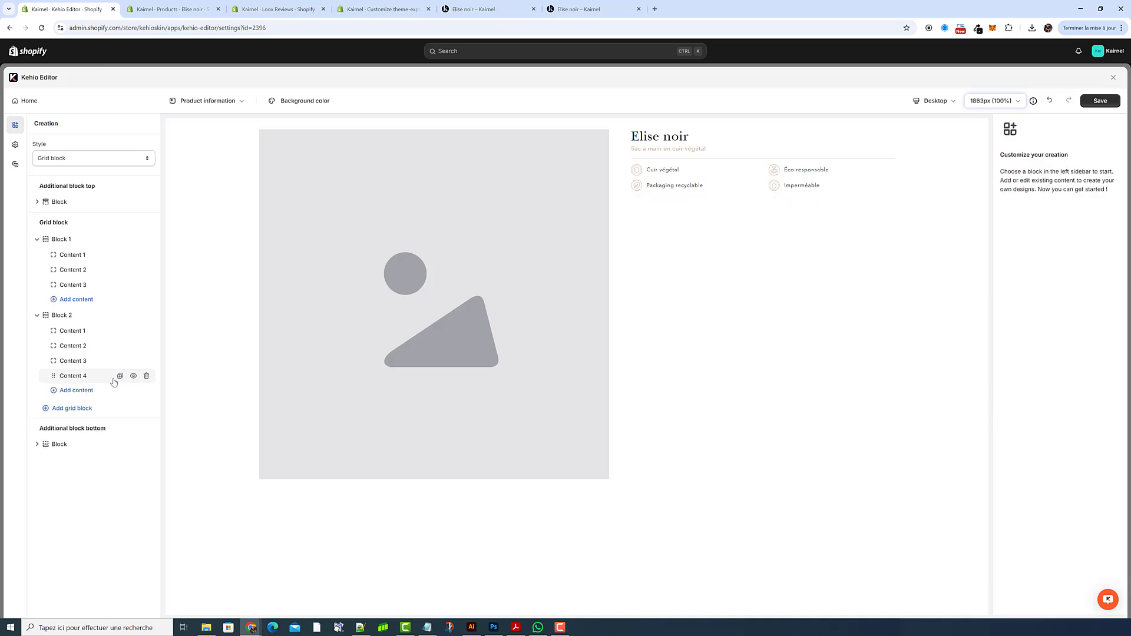
Copy the icon's image URL from the Icon with text item in Block 2's Content 1
left_click(81, 345)
left_click(79, 337)
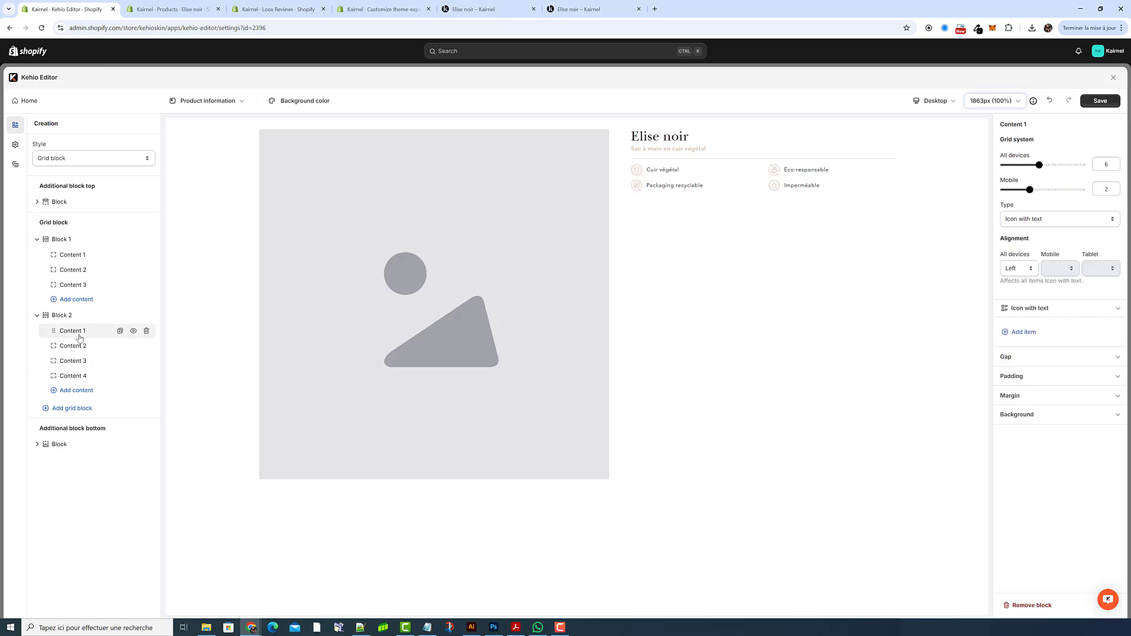
left_click(1044, 310)
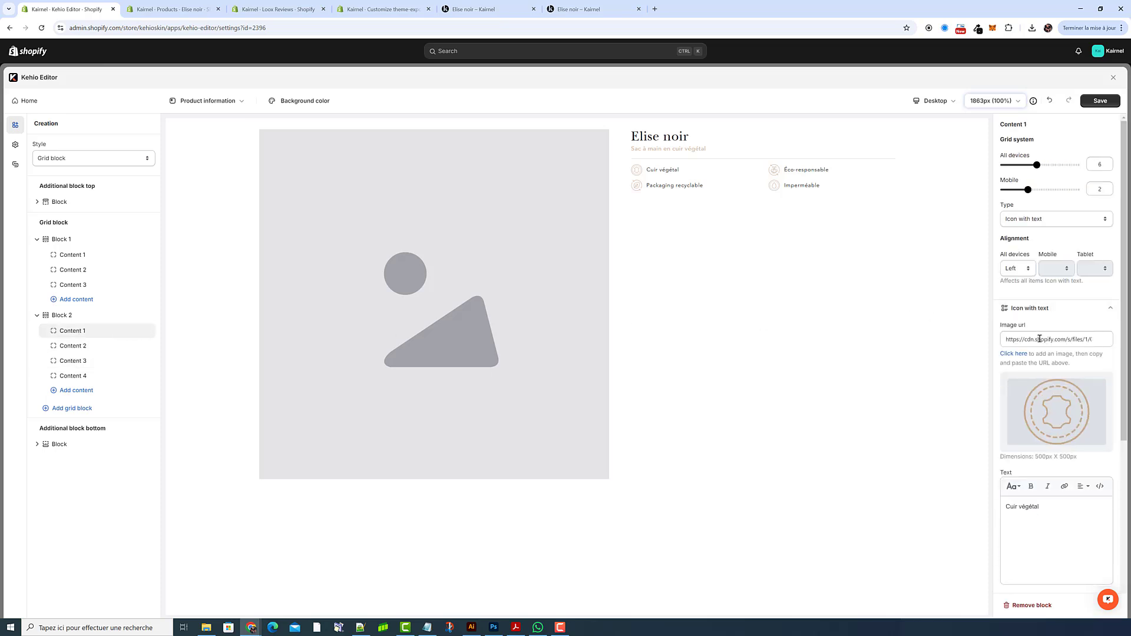
left_click(1046, 340)
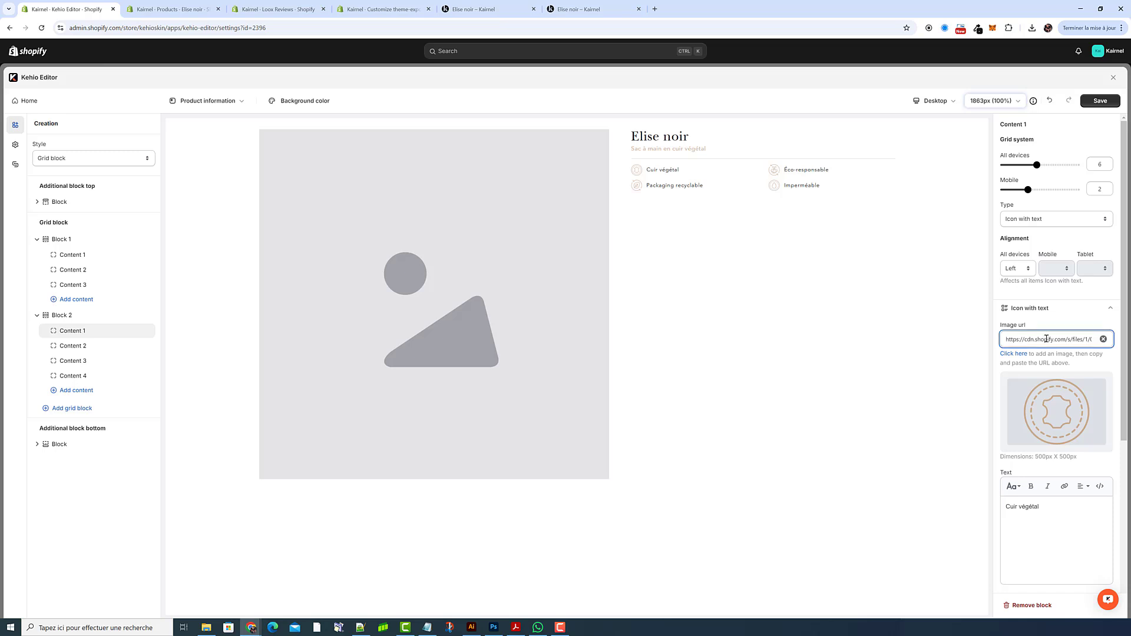
triple_click(1047, 339)
right_click(1047, 340)
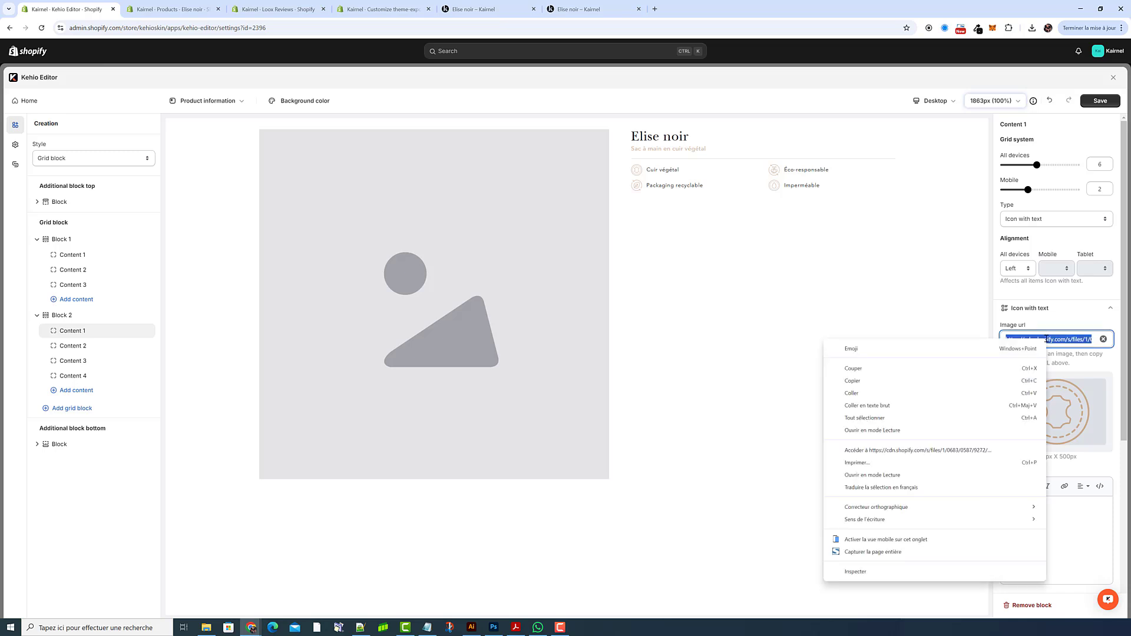
left_click(1011, 381)
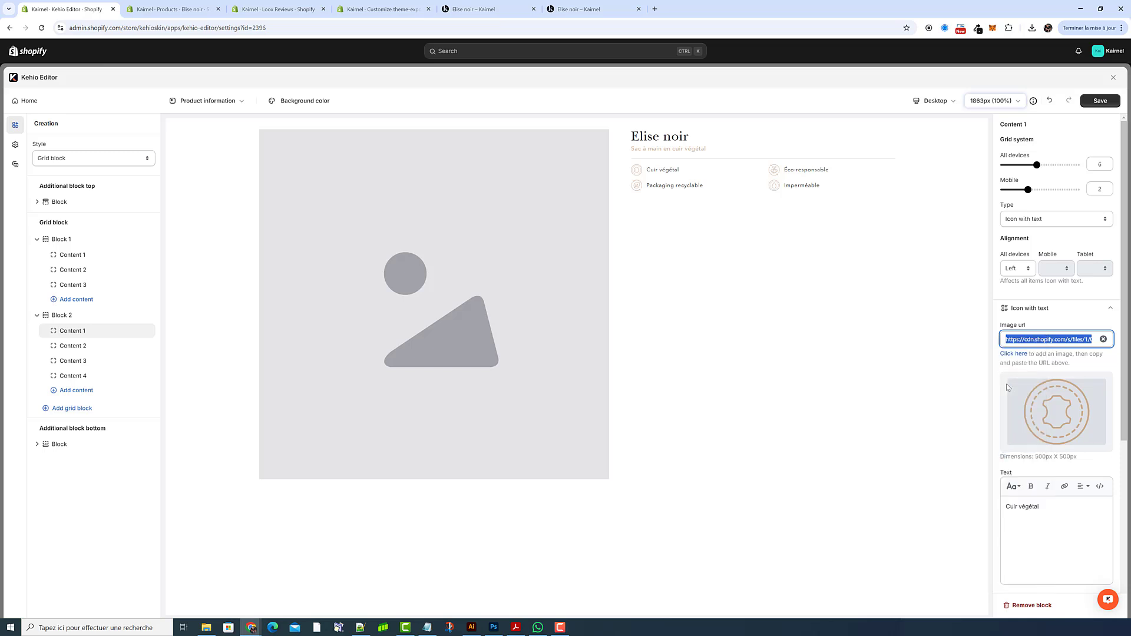
Reload Kehio Editor to its home page and open the Kehioskin 1 demo template page from the Kehioskin templates
left_click(472, 8)
left_click(92, 13)
key("F5")
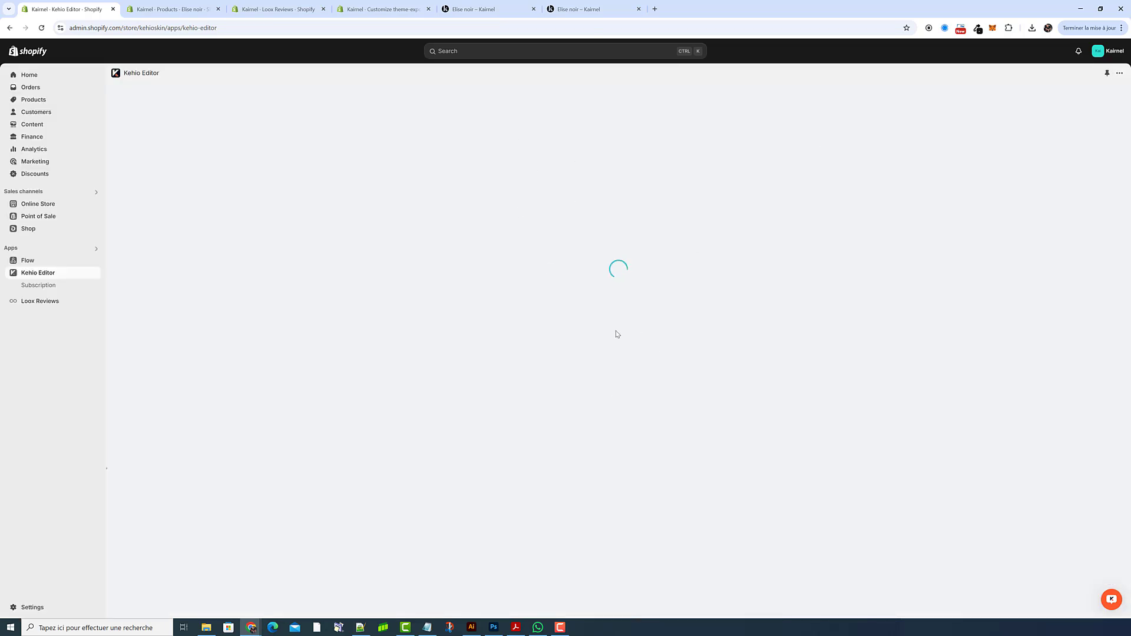
scroll(404, 489, "down", 3)
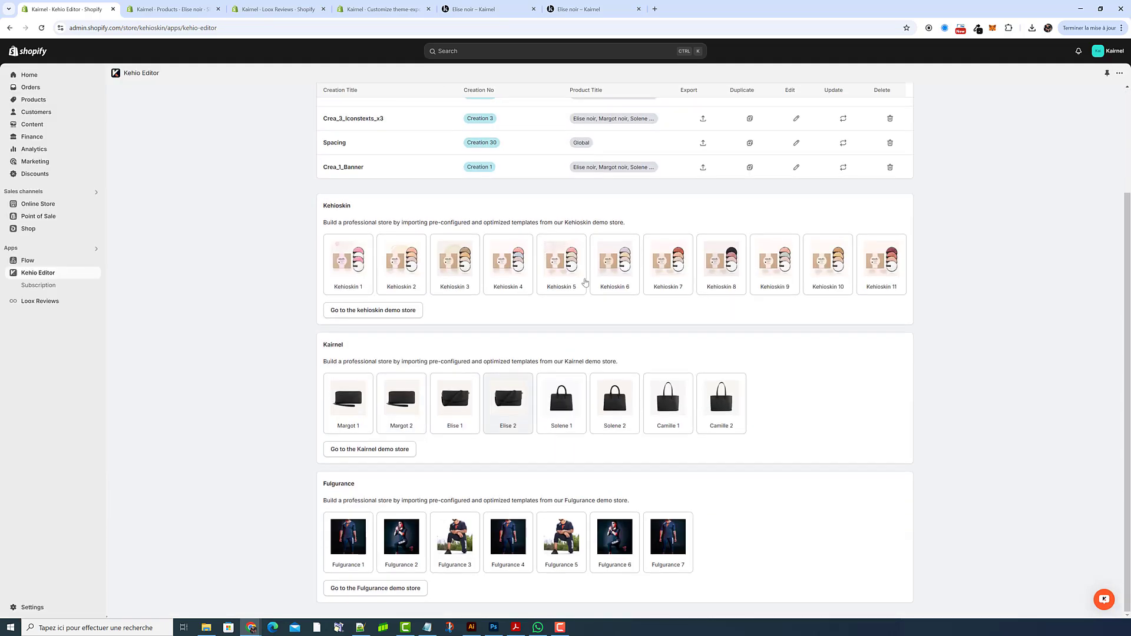
left_click(347, 273)
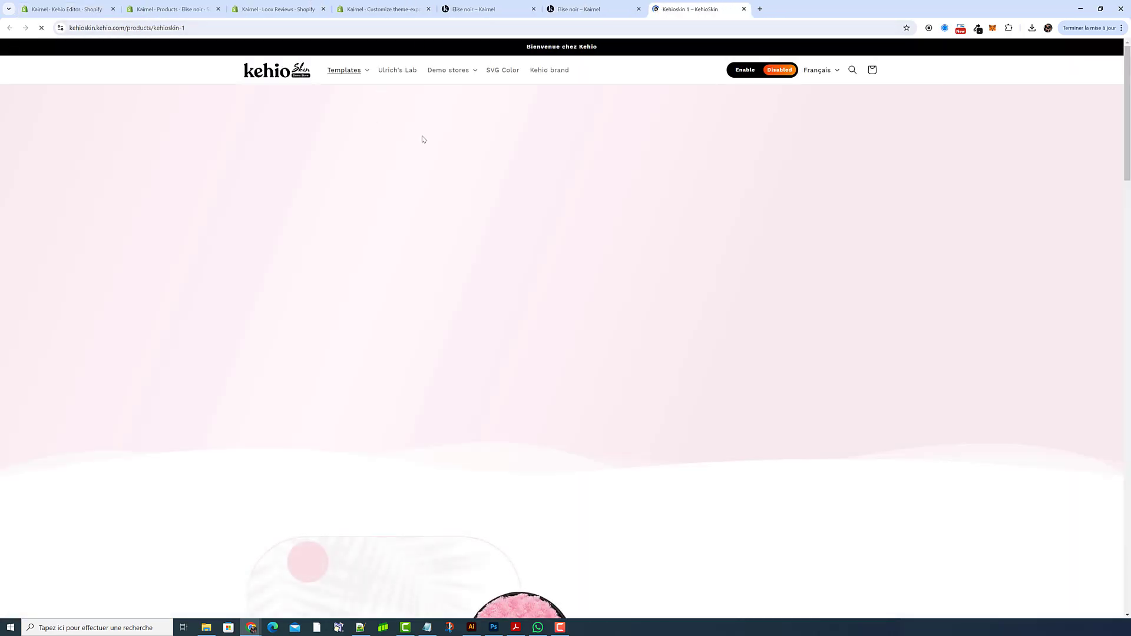
Open the SVG Color tool from the Kehioskin store and load the copied icon URL into it
left_click(550, 70)
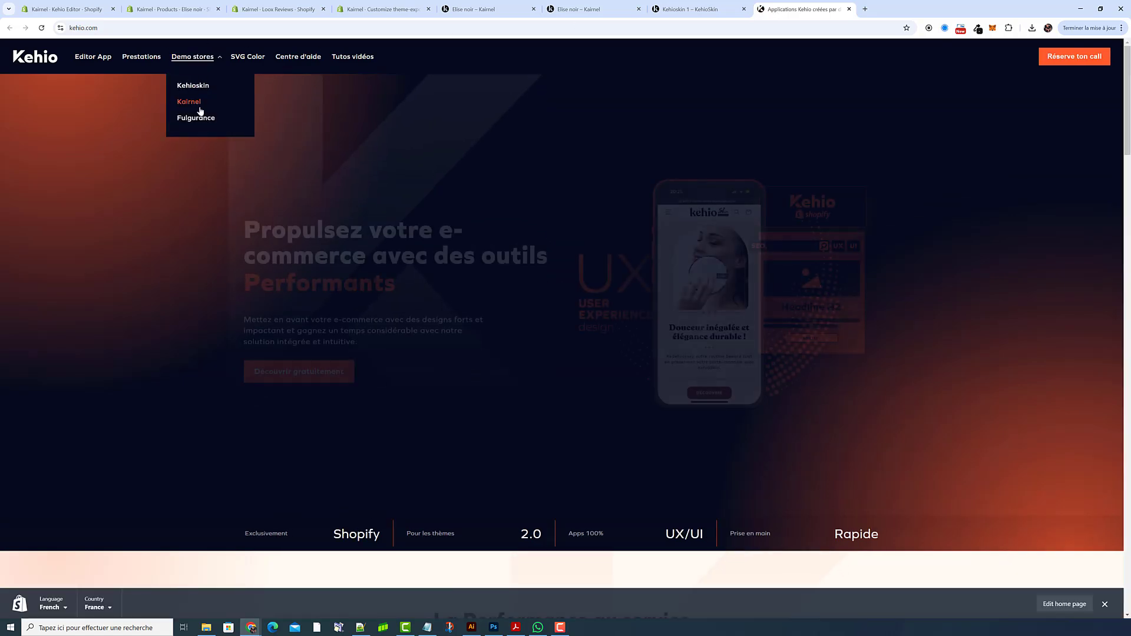
left_click(693, 9)
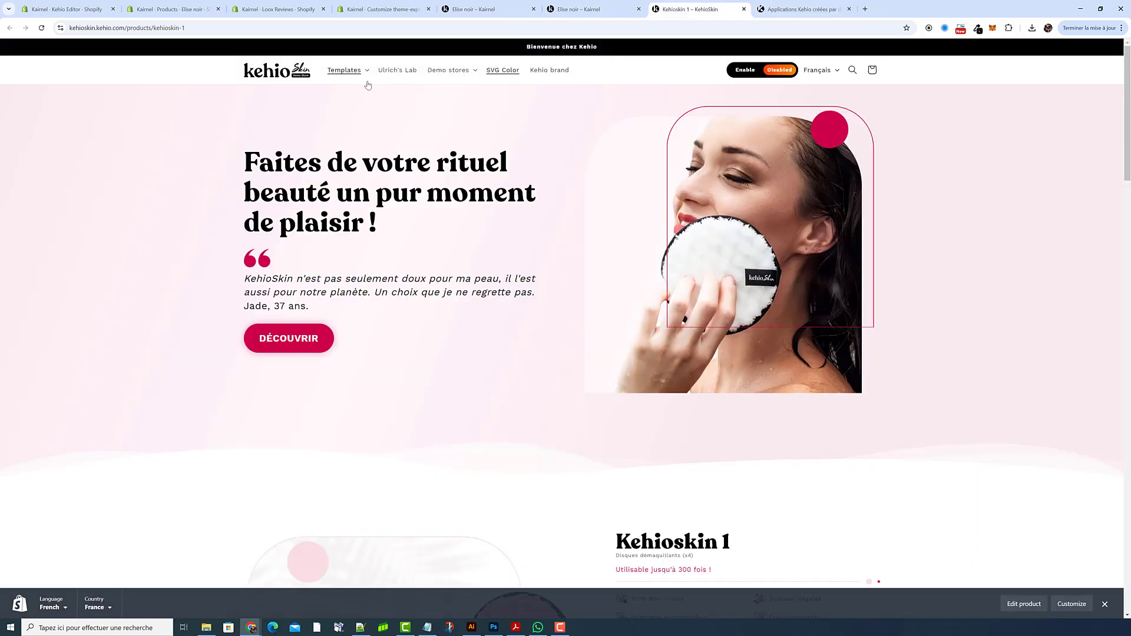
left_click(510, 73)
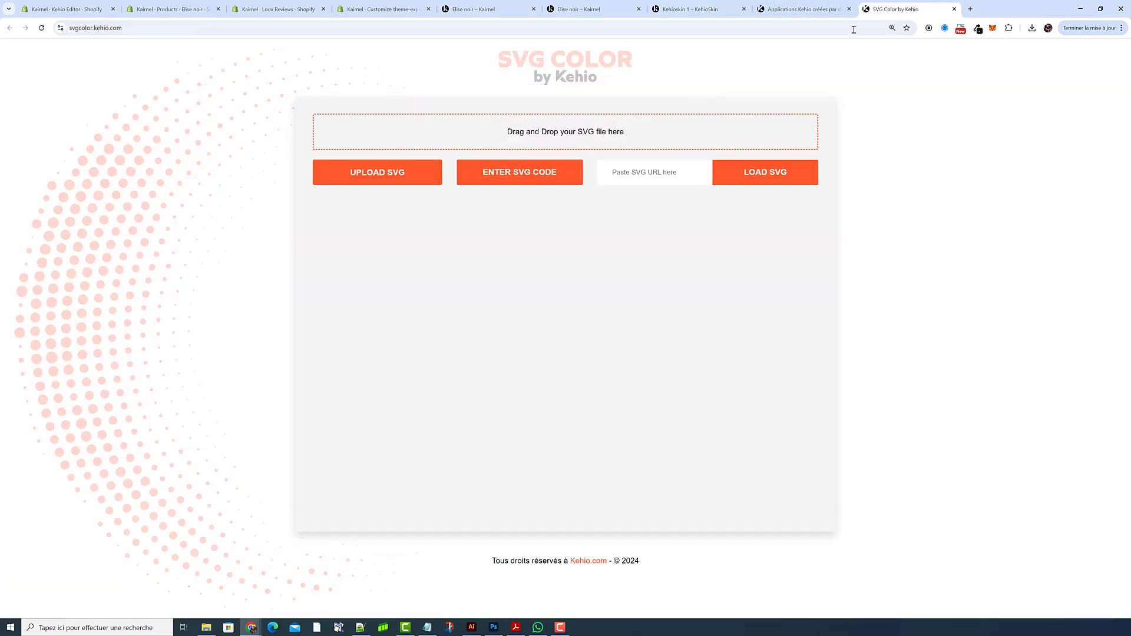
left_click(640, 166)
key("ctrl+v")
left_click(775, 174)
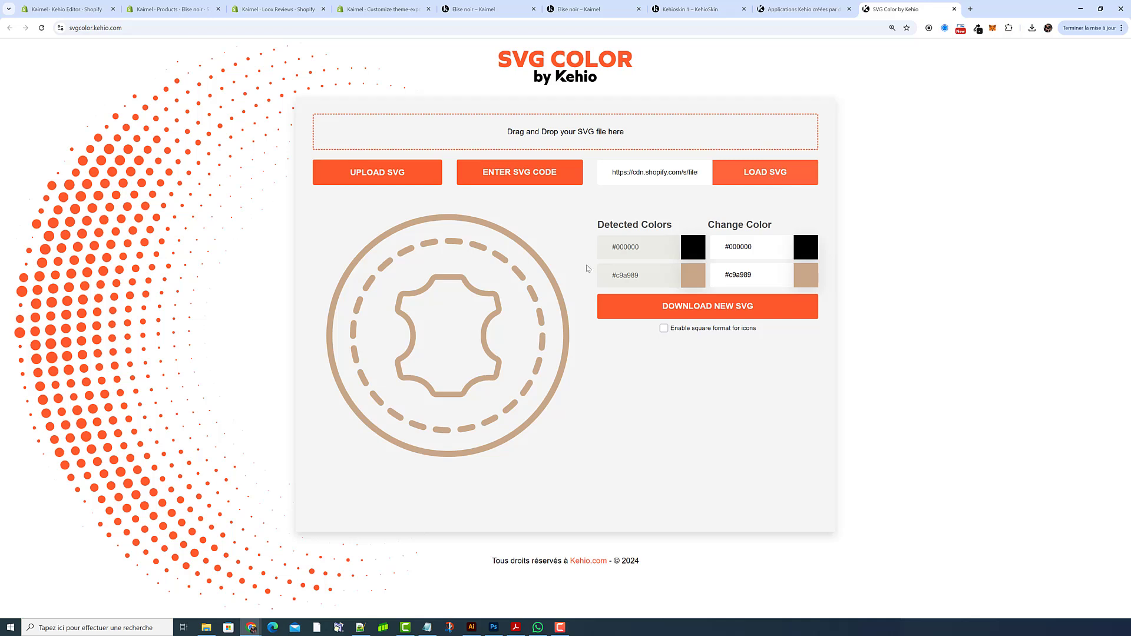
Recolour the leather icon's #c9a989 colour to #8997c9 and download the new SVG
left_click(805, 277)
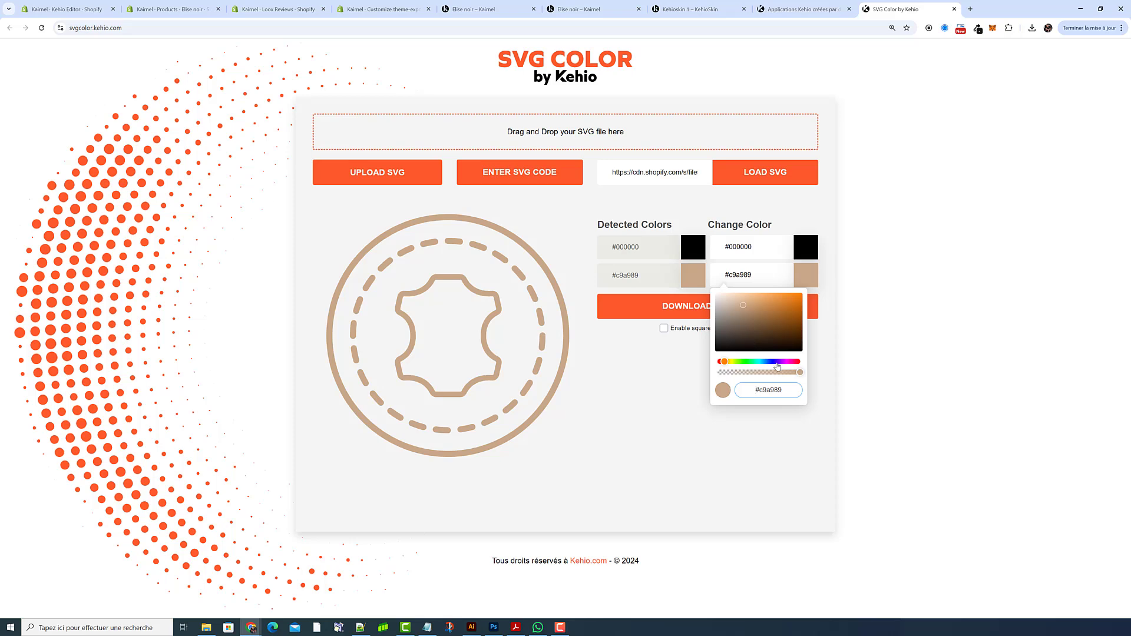
left_click_drag(776, 365, 771, 366)
left_click(836, 356)
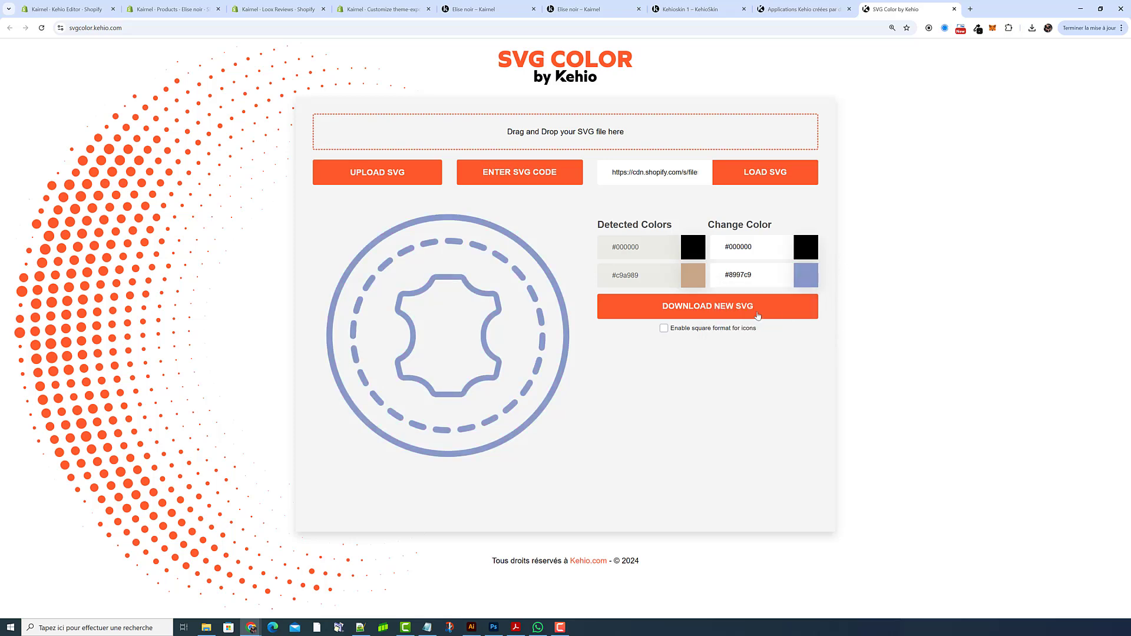
left_click(740, 305)
In Kehio Editor, edit the first Crea_2_Title_Subtitle creation and open the store files page from Block 2's Content 1 icon item
left_click(89, 16)
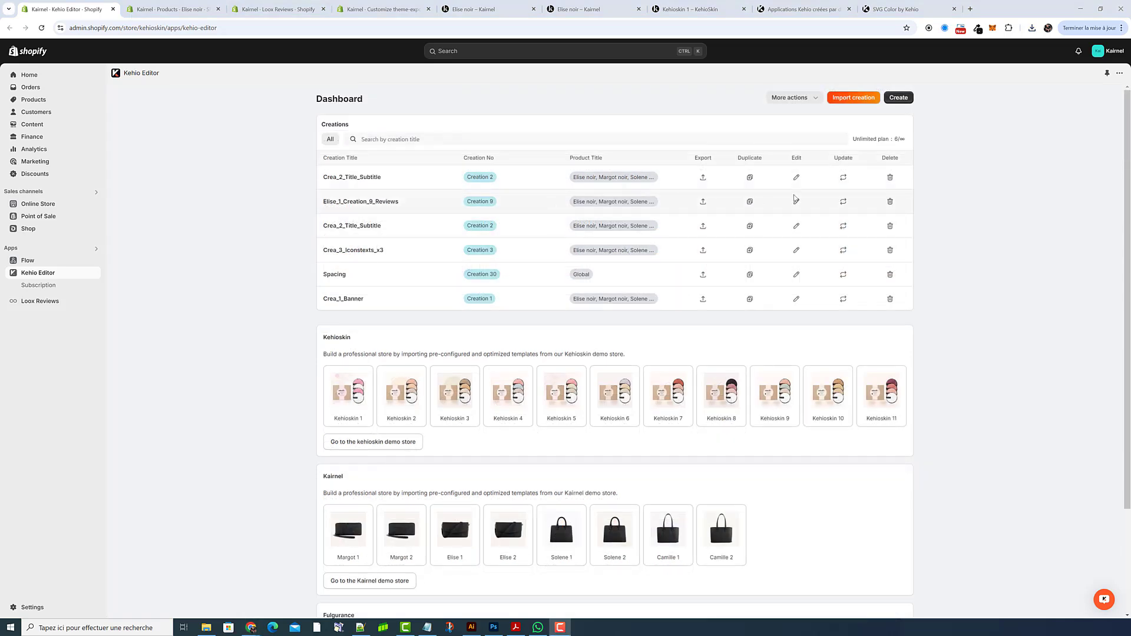
left_click(796, 177)
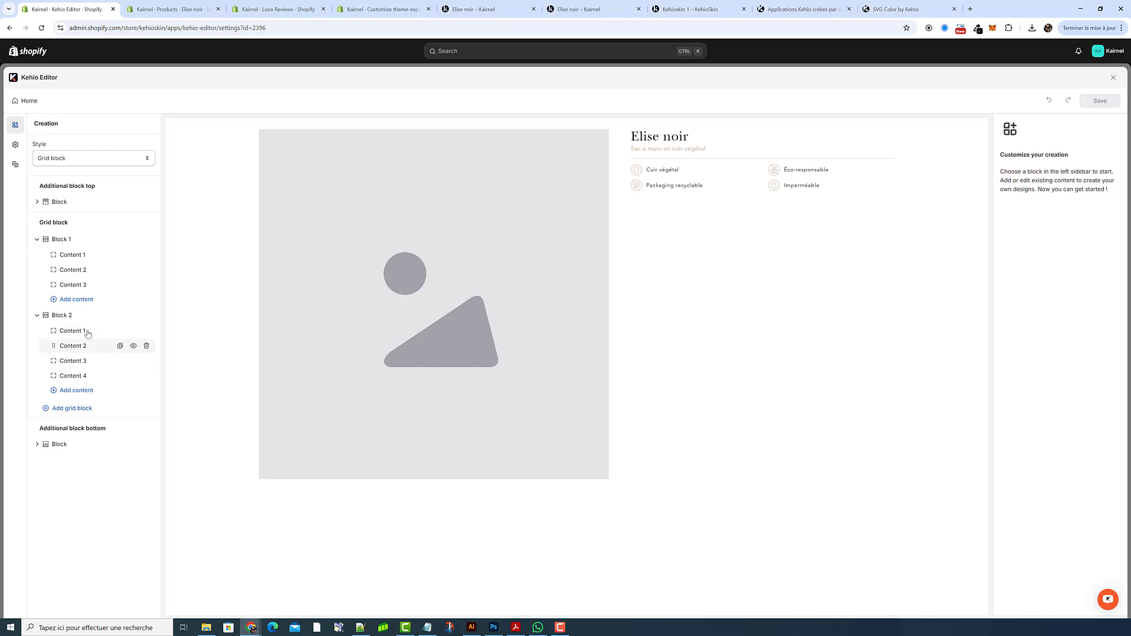
left_click(88, 334)
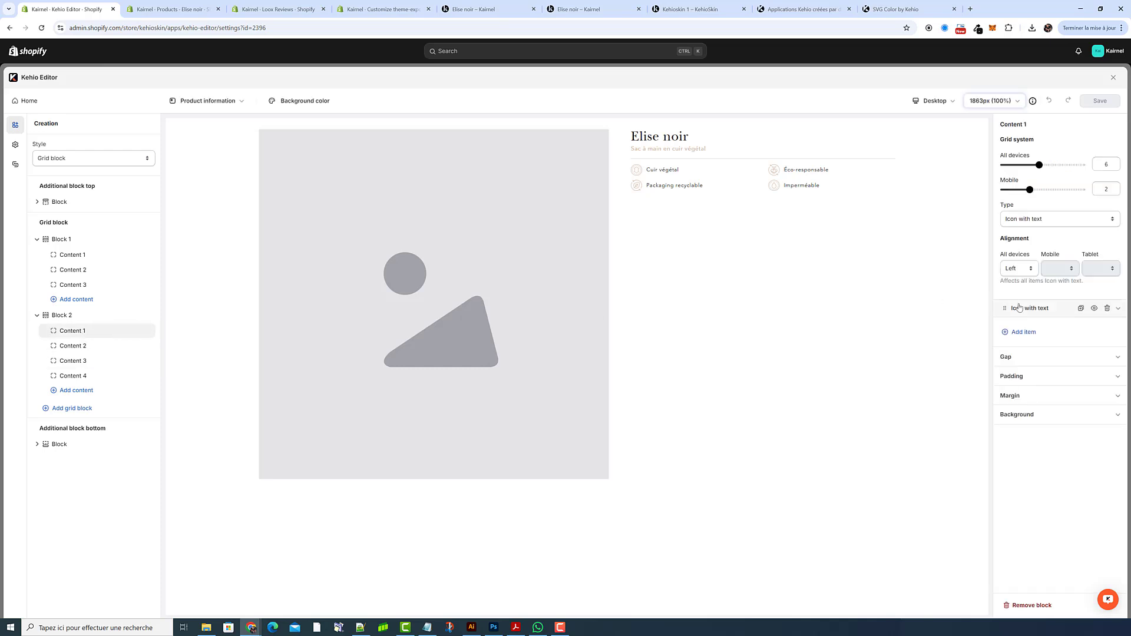
left_click(1040, 308)
left_click(1013, 354)
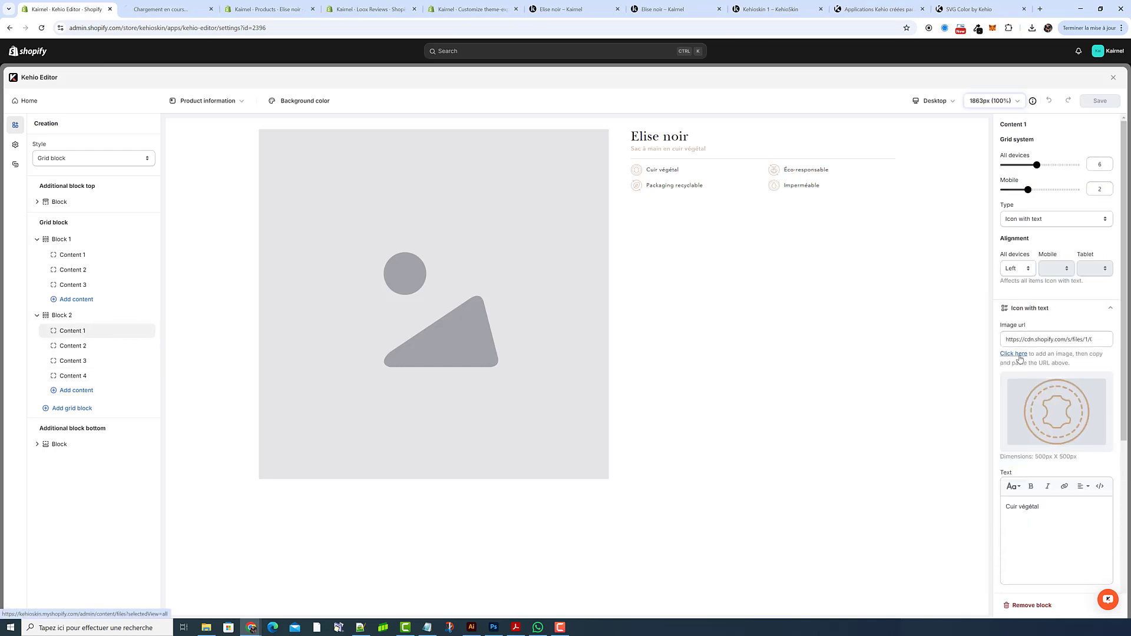
Upload the recoloured kehiokairnel1-leather SVG to the store's files
left_click(146, 13)
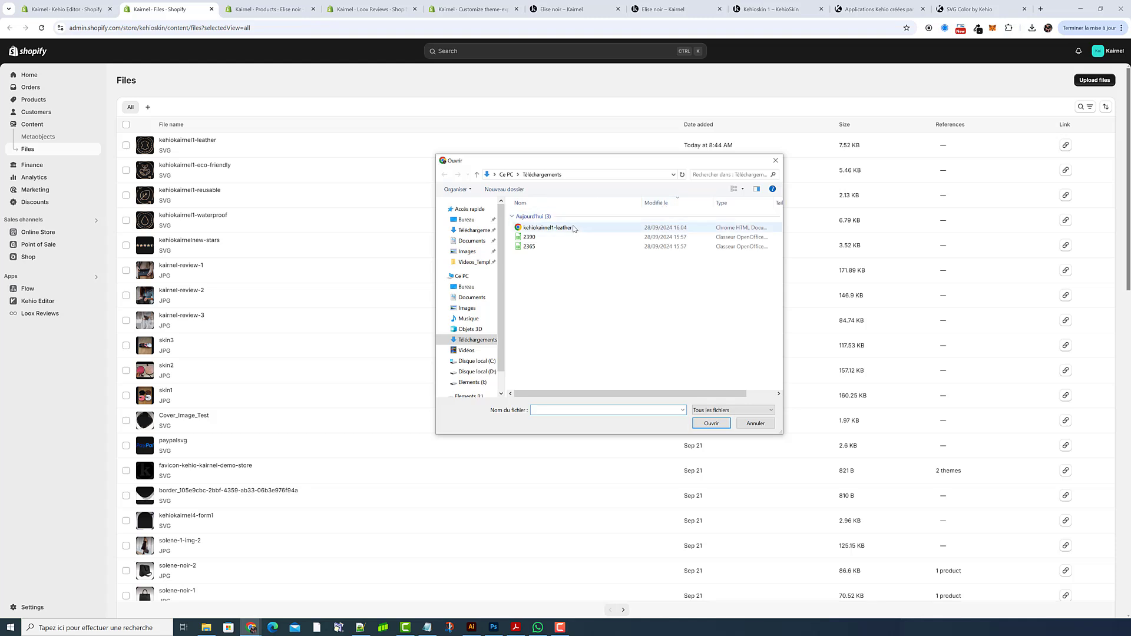
left_click(635, 227)
left_click(713, 425)
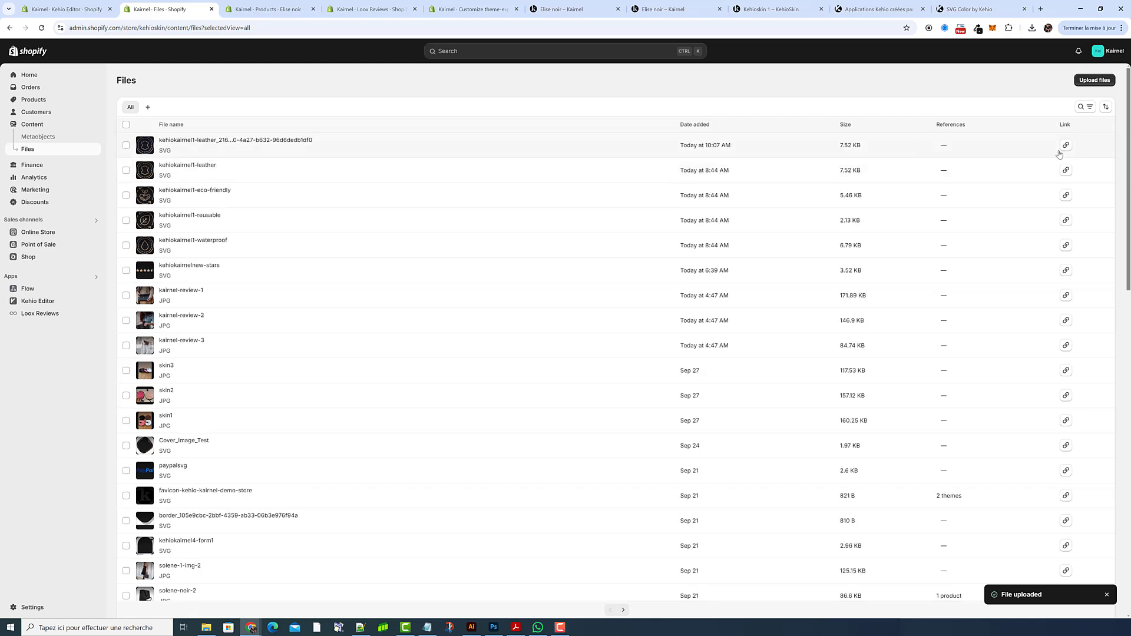
Copy the newly uploaded leather icon's link and replace the image URL of Block 2's Content 1 icon with it
left_click(1066, 145)
left_click(81, 10)
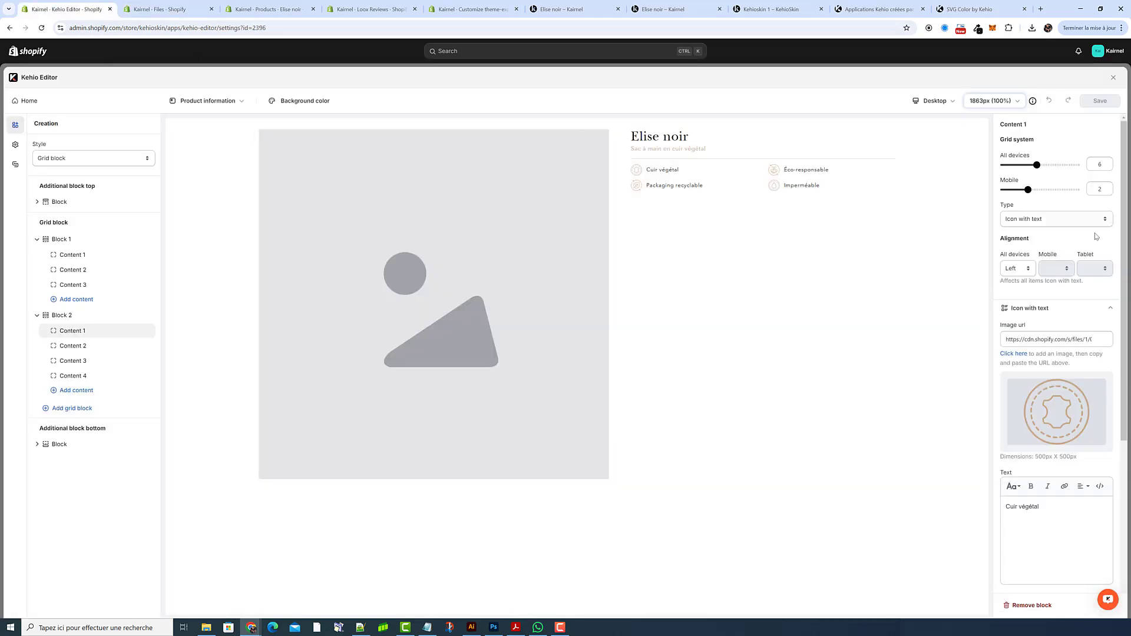
left_click(1049, 340)
key("ctrl+a")
key("ctrl+v")
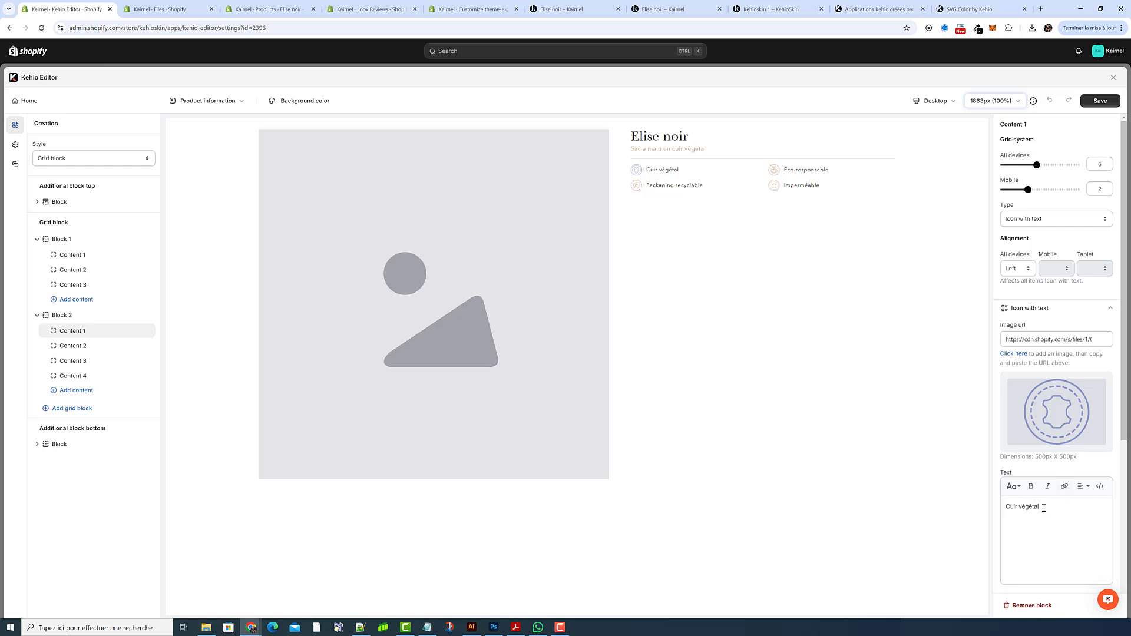
Examine the HTML source of the Cuir végétal text, return to the formatted view and close the creation
left_click_drag(1046, 507, 967, 518)
left_click(1099, 486)
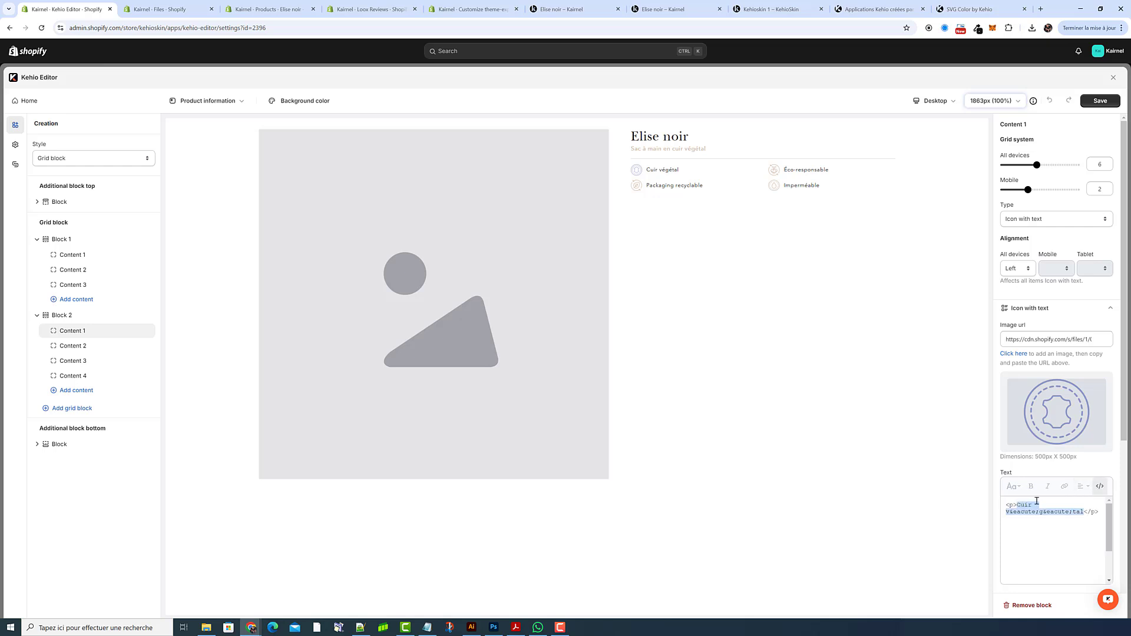
left_click(1099, 486)
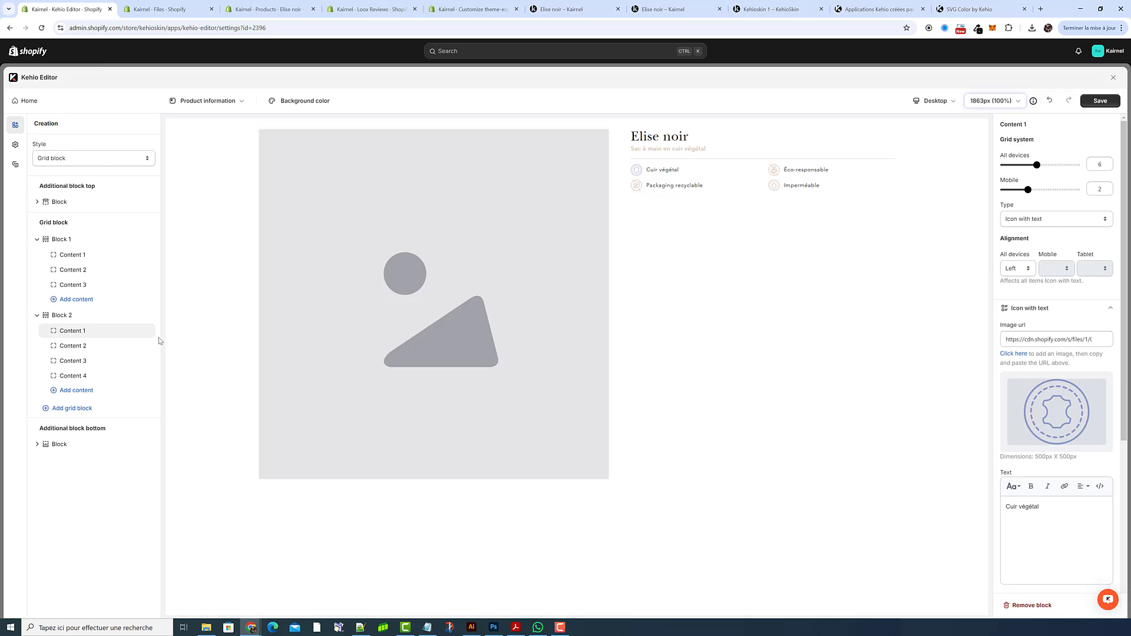
left_click(1113, 78)
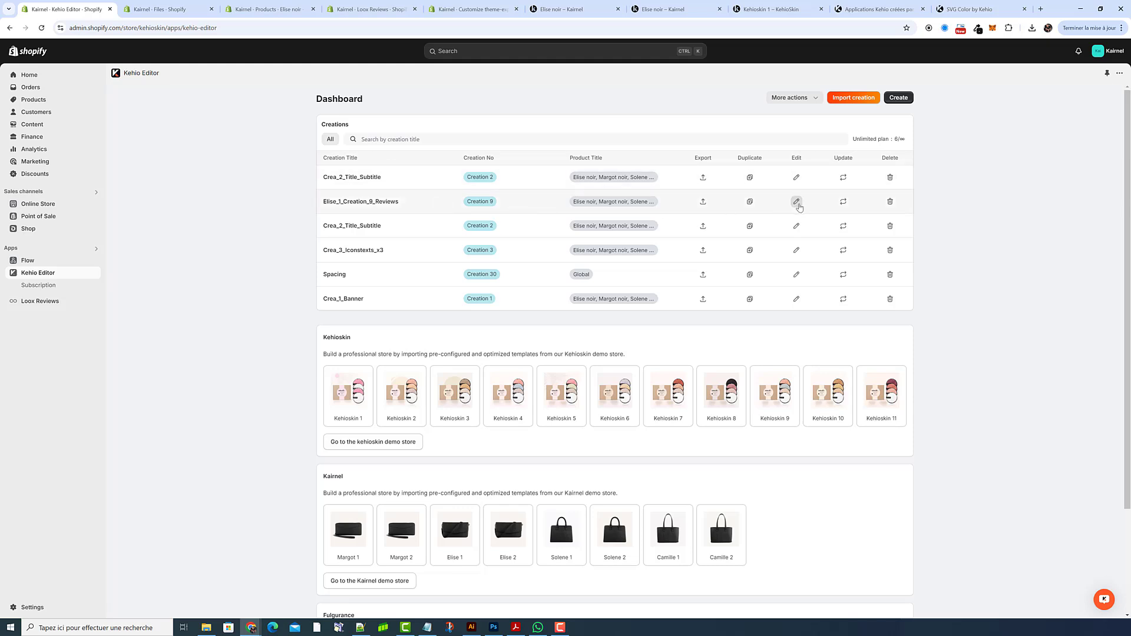
Briefly open Elise_1_Creation_9_Reviews, return to the dashboard and import a creation from the 2390 CSV file
left_click(797, 202)
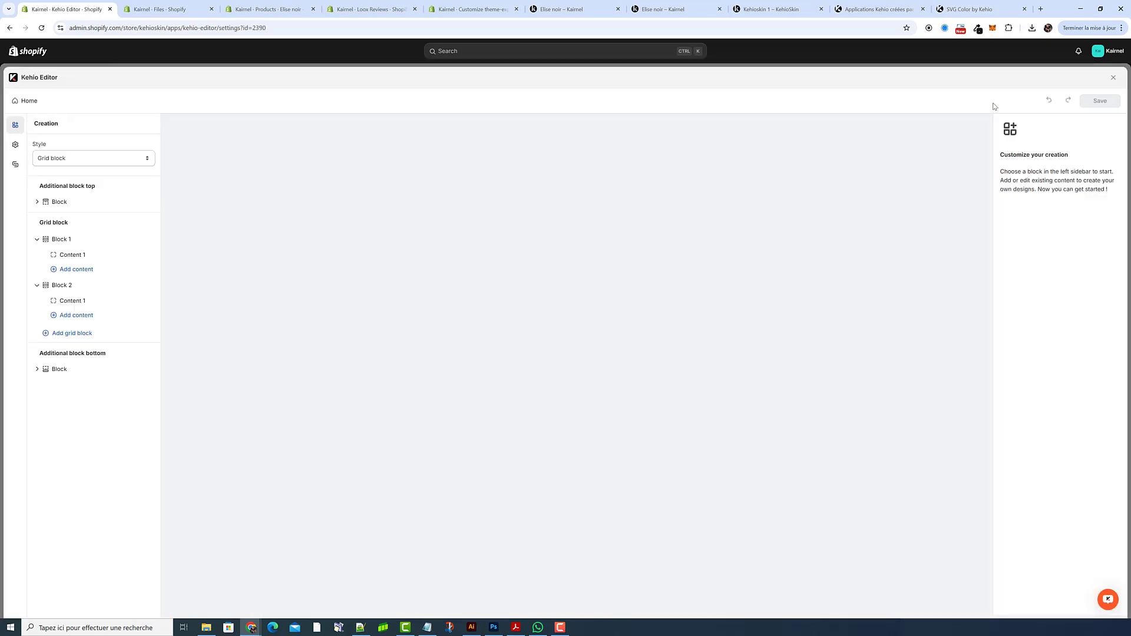
left_click(1114, 77)
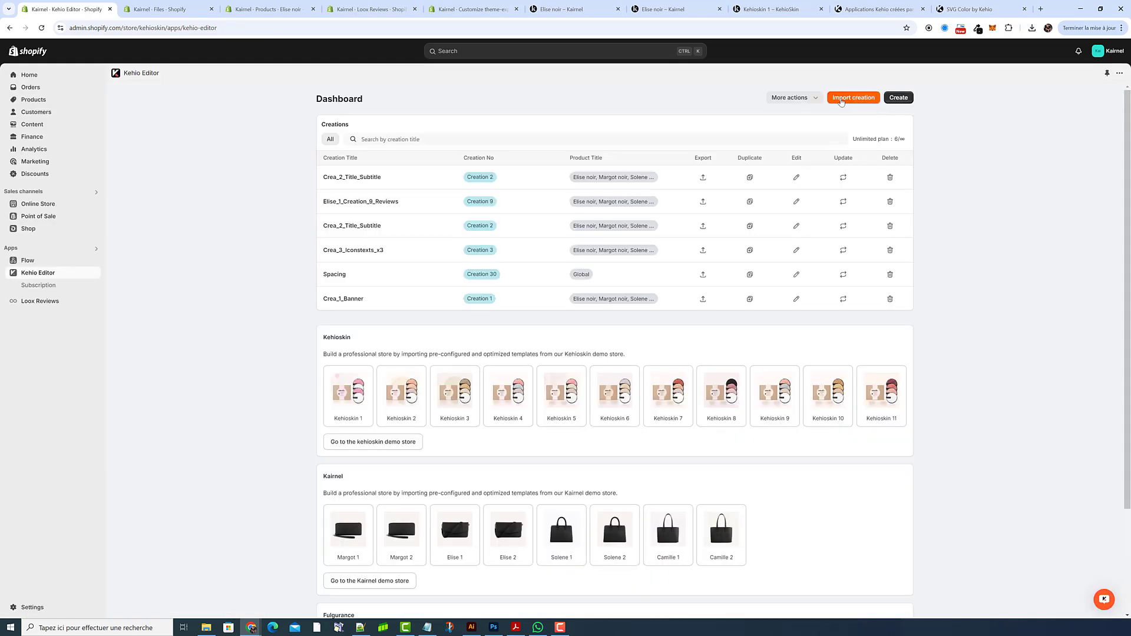
left_click(842, 101)
left_click(584, 227)
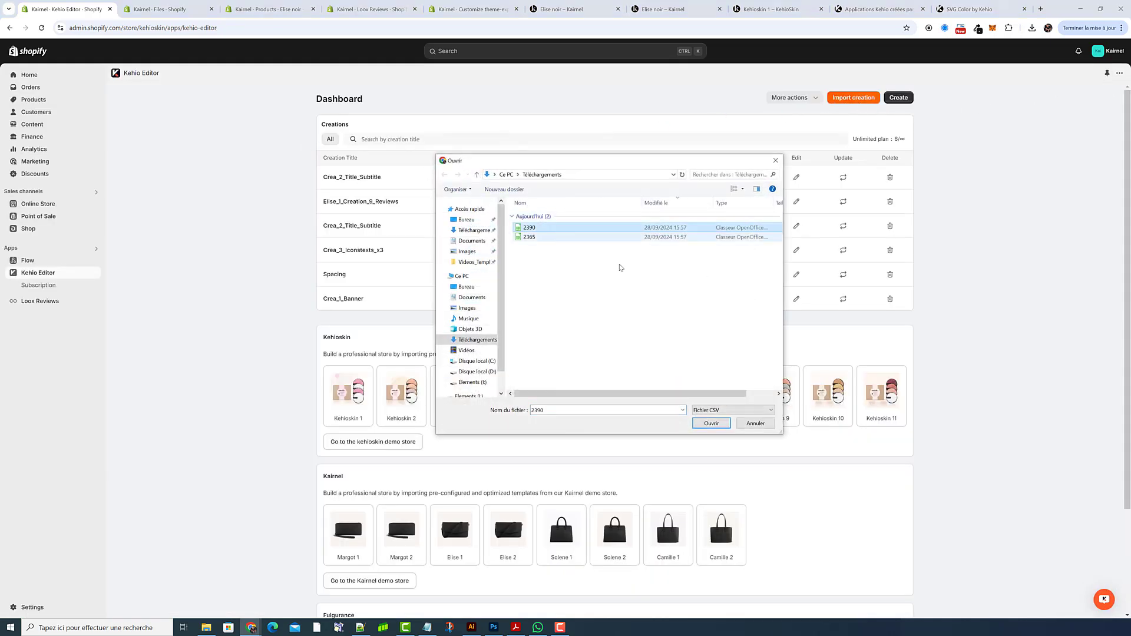
left_click(726, 424)
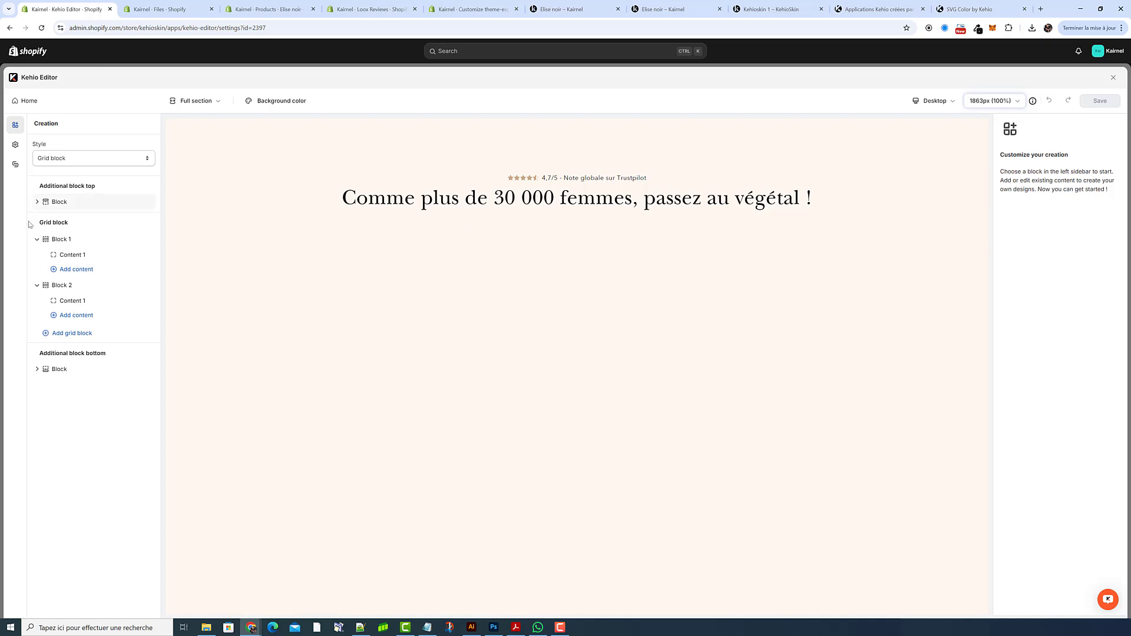
Examine the HTML source of the Trustpilot rating text in Block 1's Content 1 and return to the formatted view
left_click(73, 255)
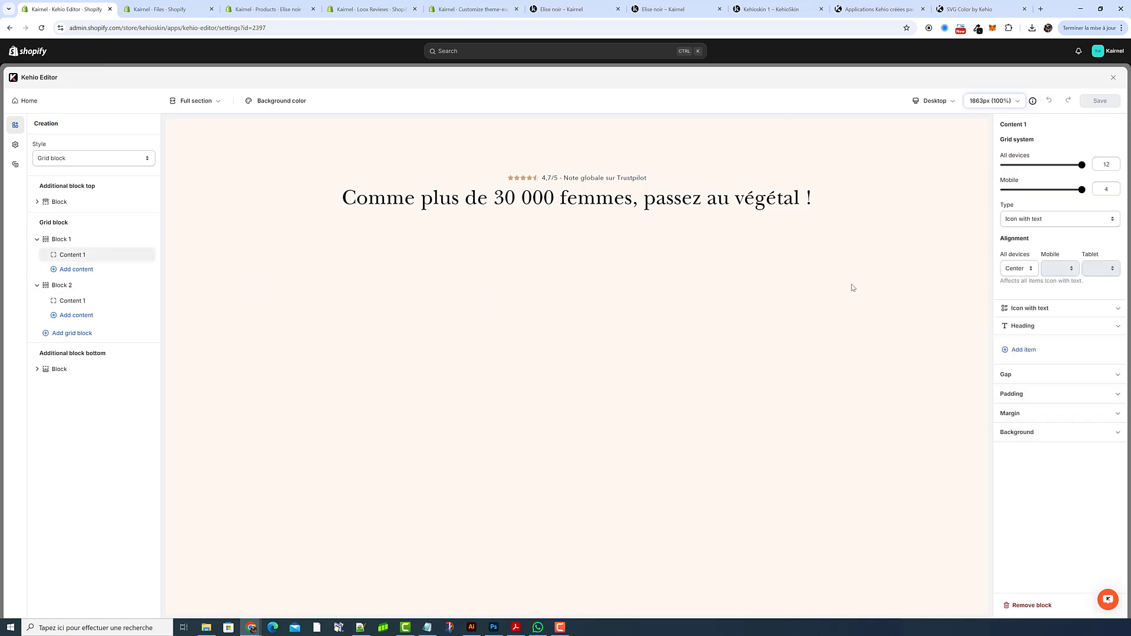
left_click(1034, 310)
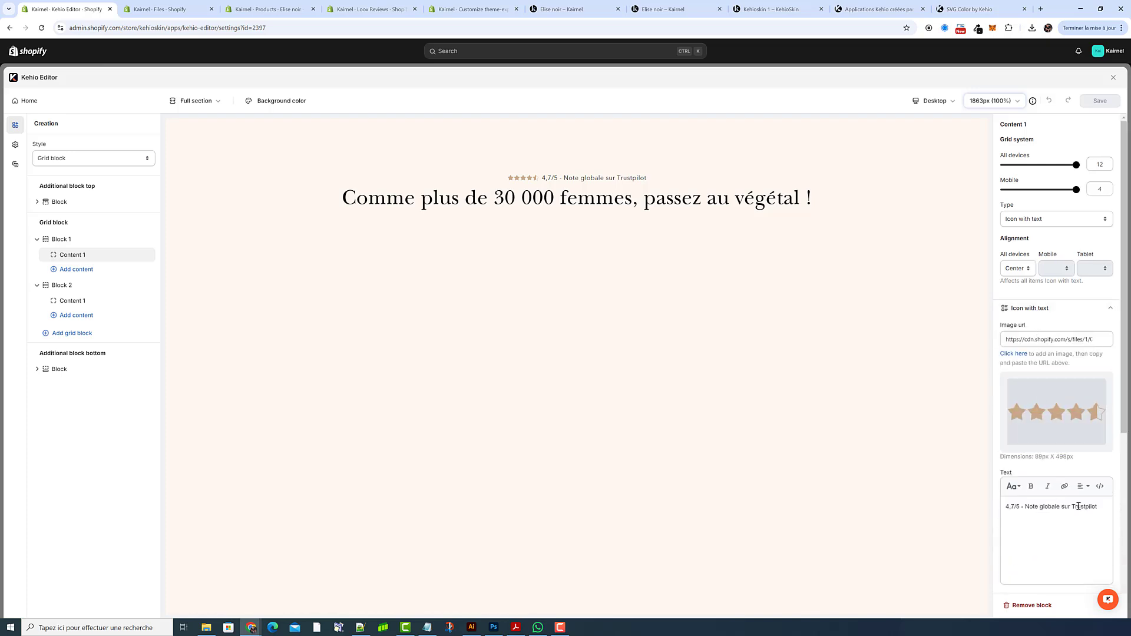
triple_click(1108, 506)
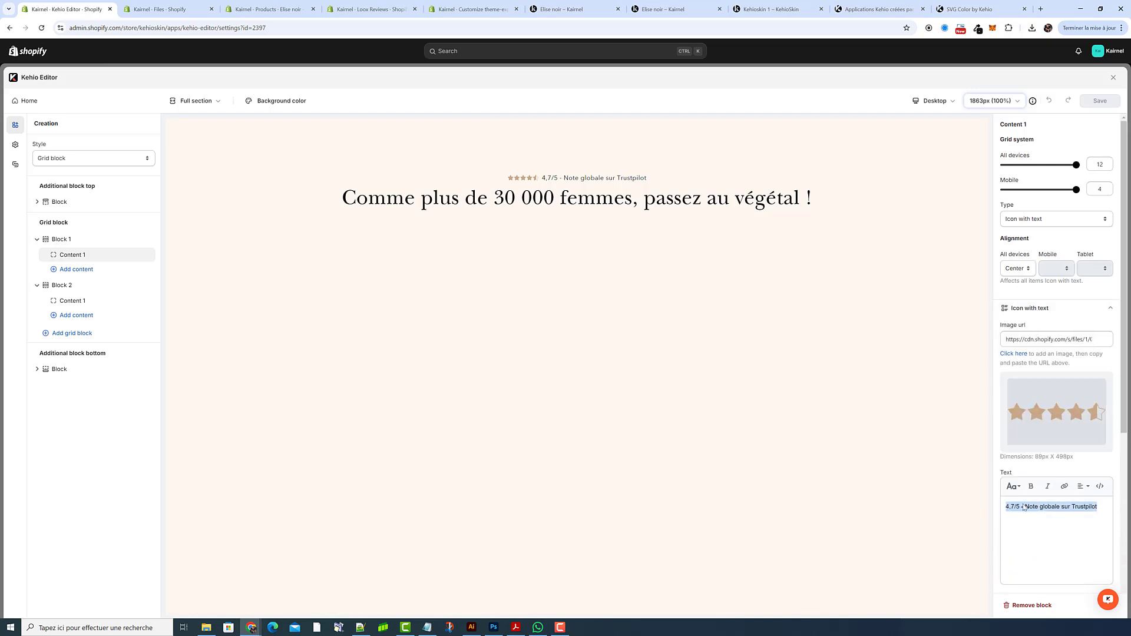
left_click(1100, 487)
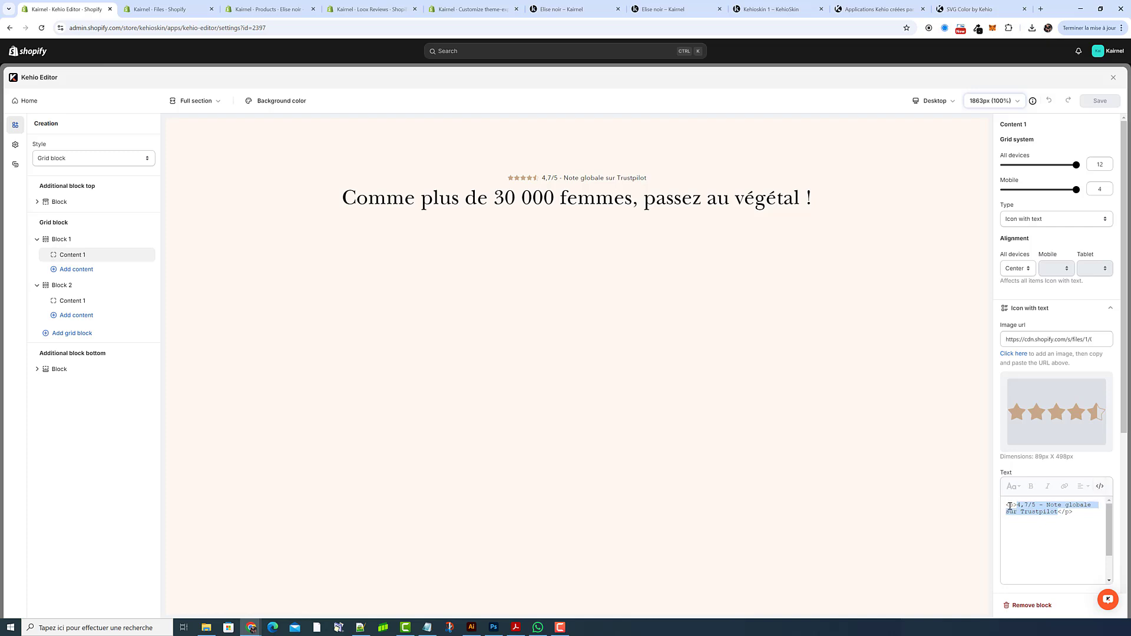
left_click(1099, 487)
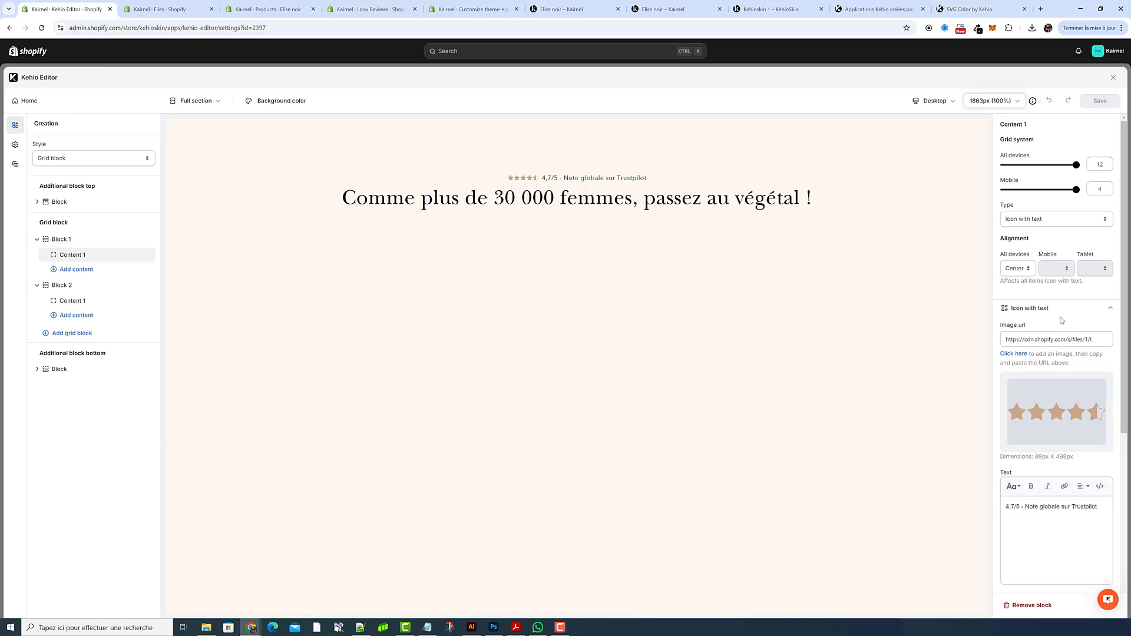
Copy the image URL of the stars icon in Block 1's Content 1
left_click(1059, 340)
key("ctrl+a")
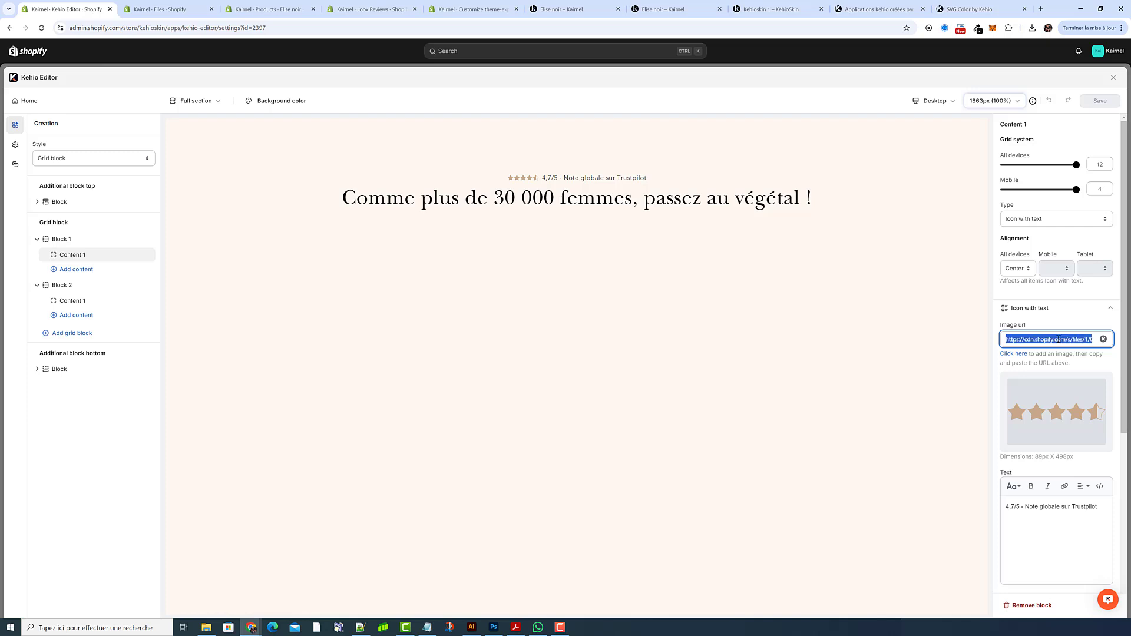
right_click(1059, 340)
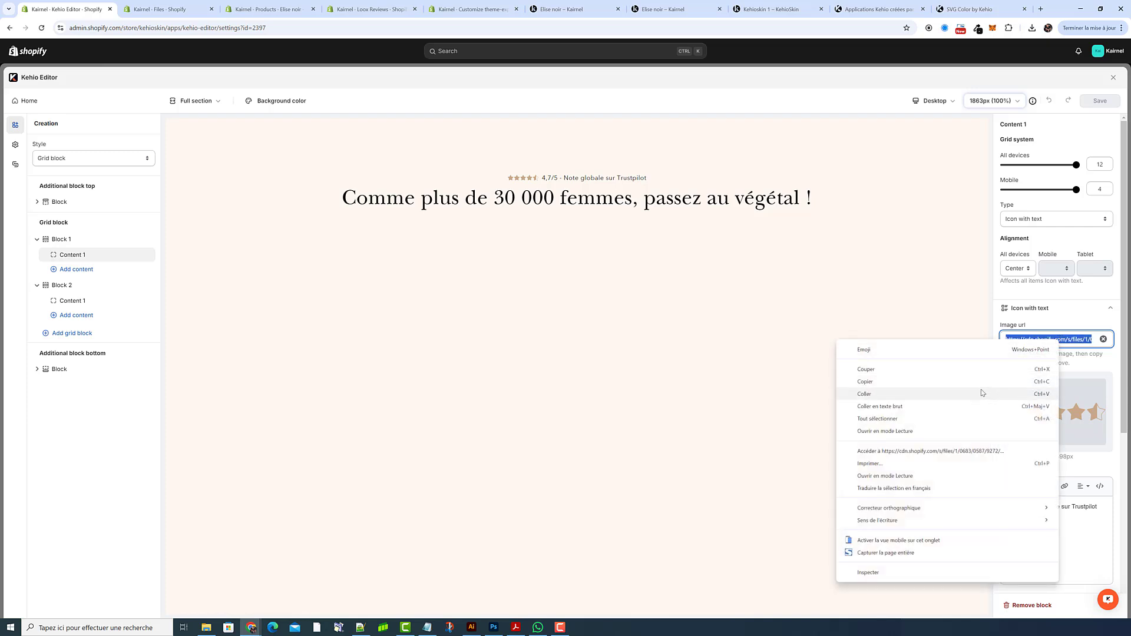
left_click(978, 384)
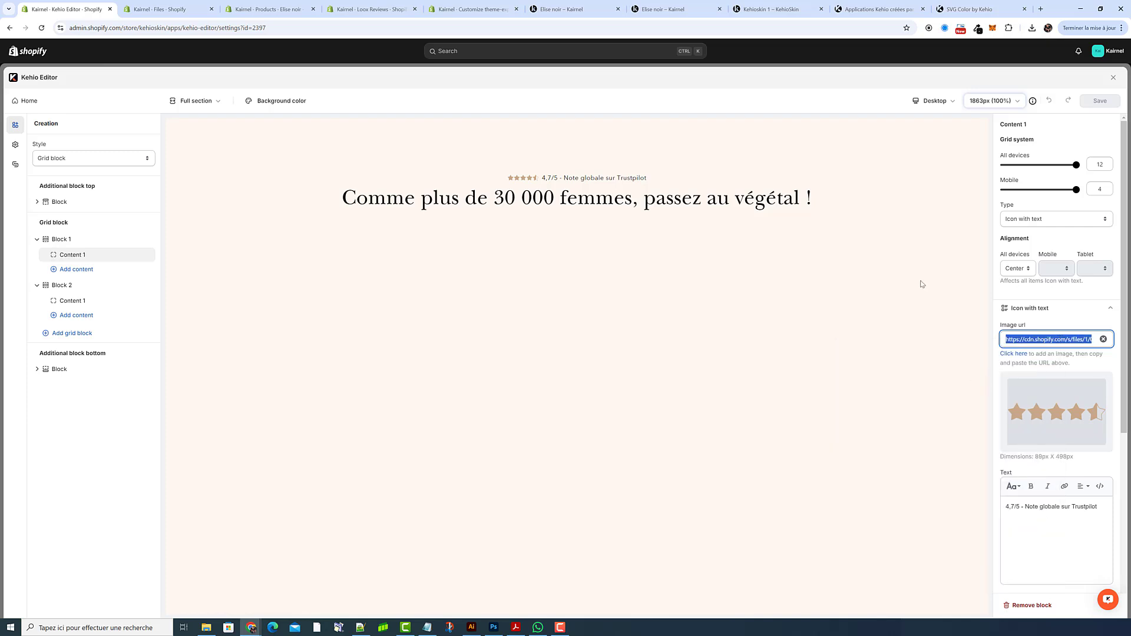
Load the stars icon's URL in the SVG Color tool and open the colour picker for #c9a989
left_click(878, 9)
left_click(975, 9)
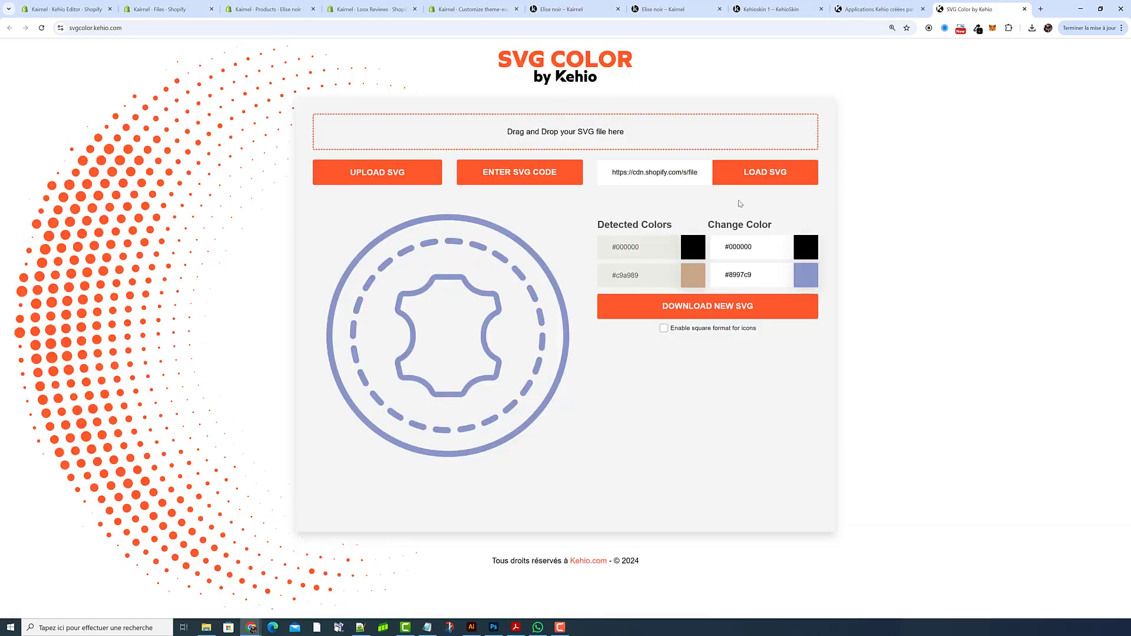
left_click(658, 175)
key("ctrl+a")
key("ctrl+v")
left_click(761, 173)
left_click(776, 268)
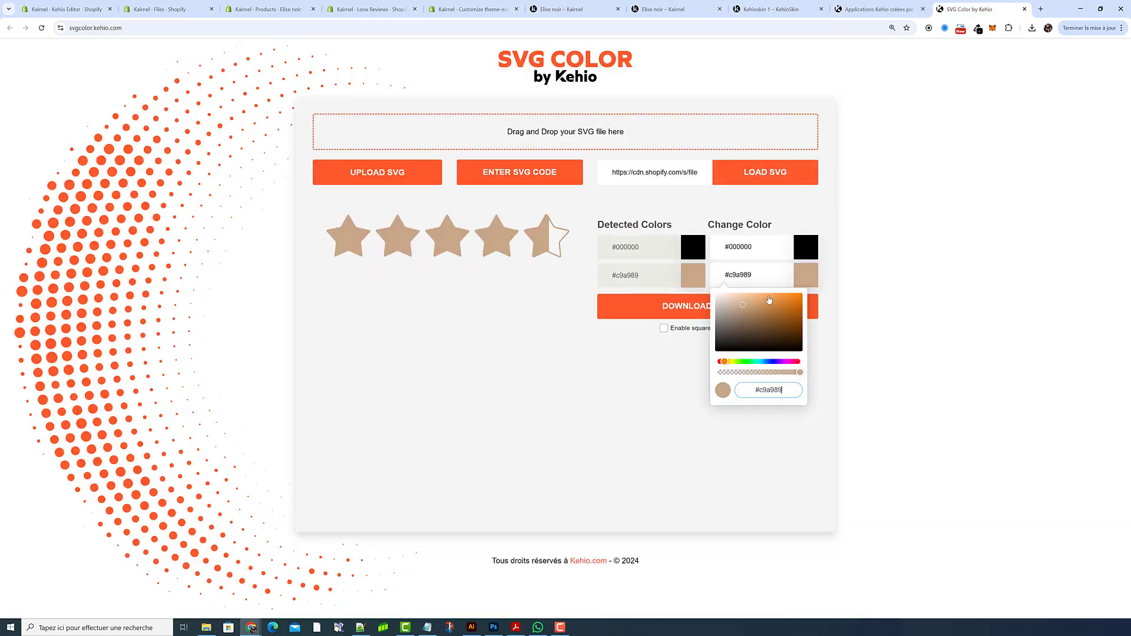
Back in Kehio Editor, collapse the Icon with text item and show the HTML source of Block 1's Content 1 heading
left_click(70, 9)
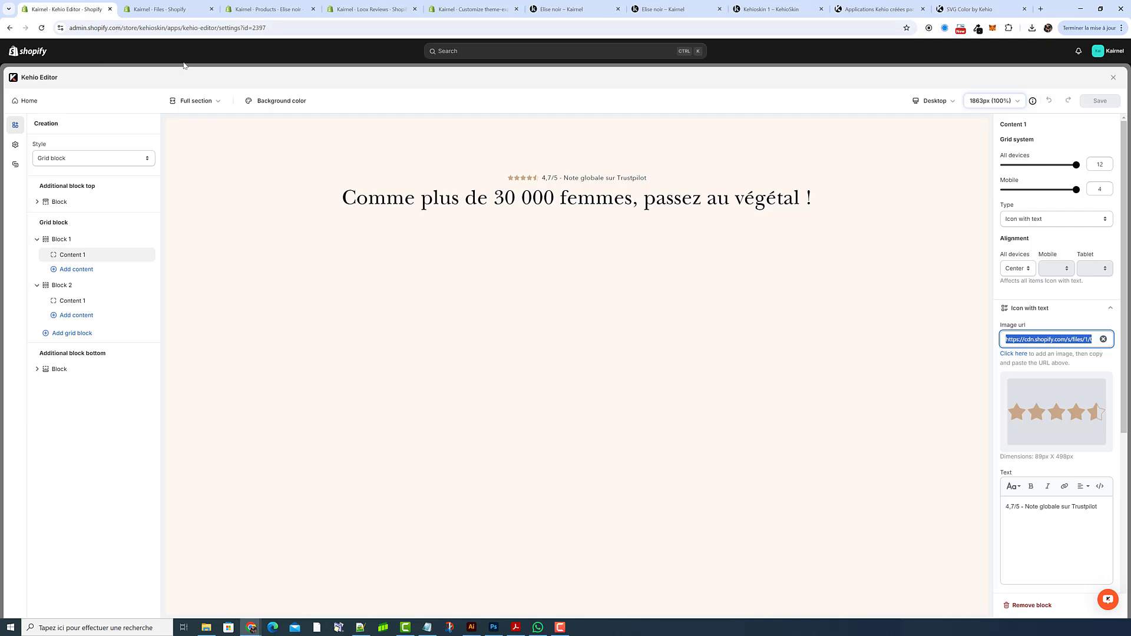
left_click(1027, 326)
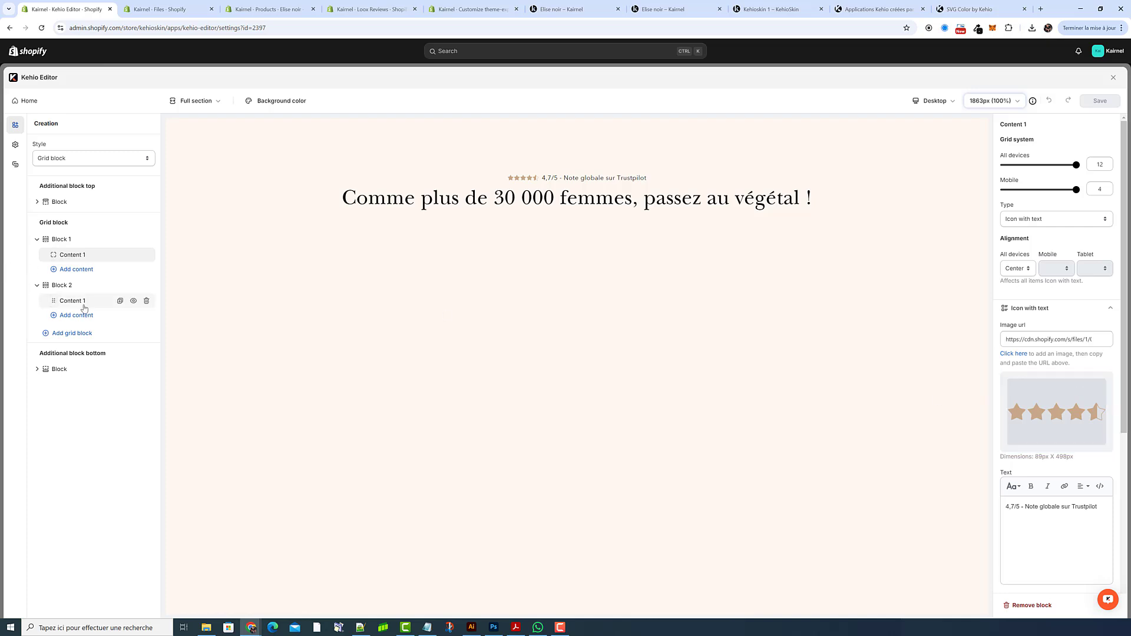
left_click(1058, 309)
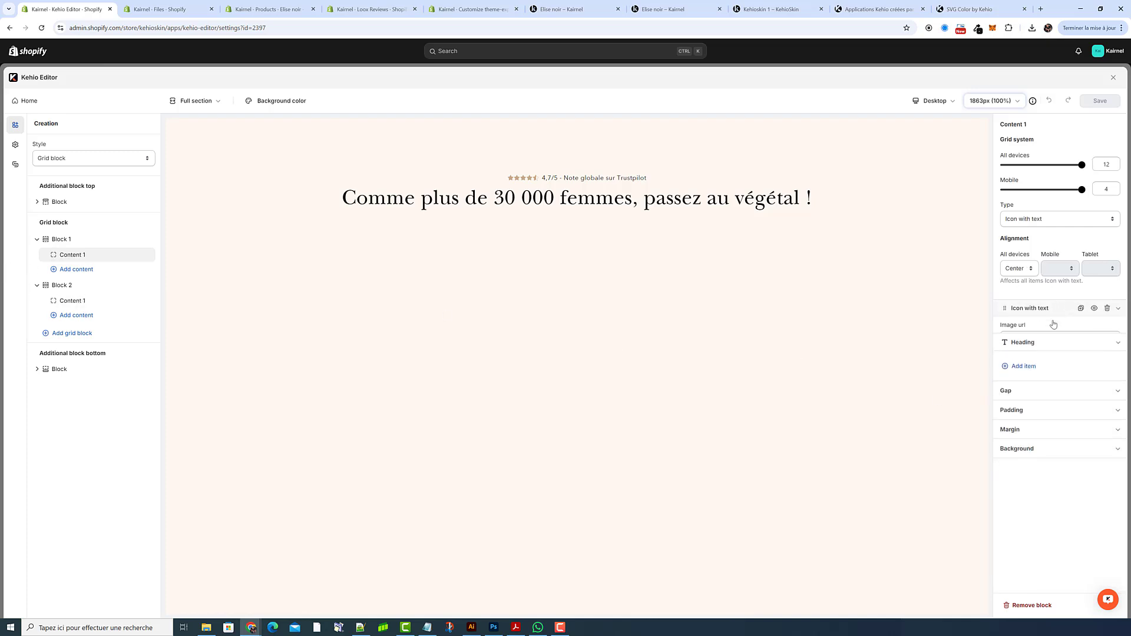
left_click(1019, 329)
left_click_drag(1056, 375, 1006, 366)
left_click(1083, 348)
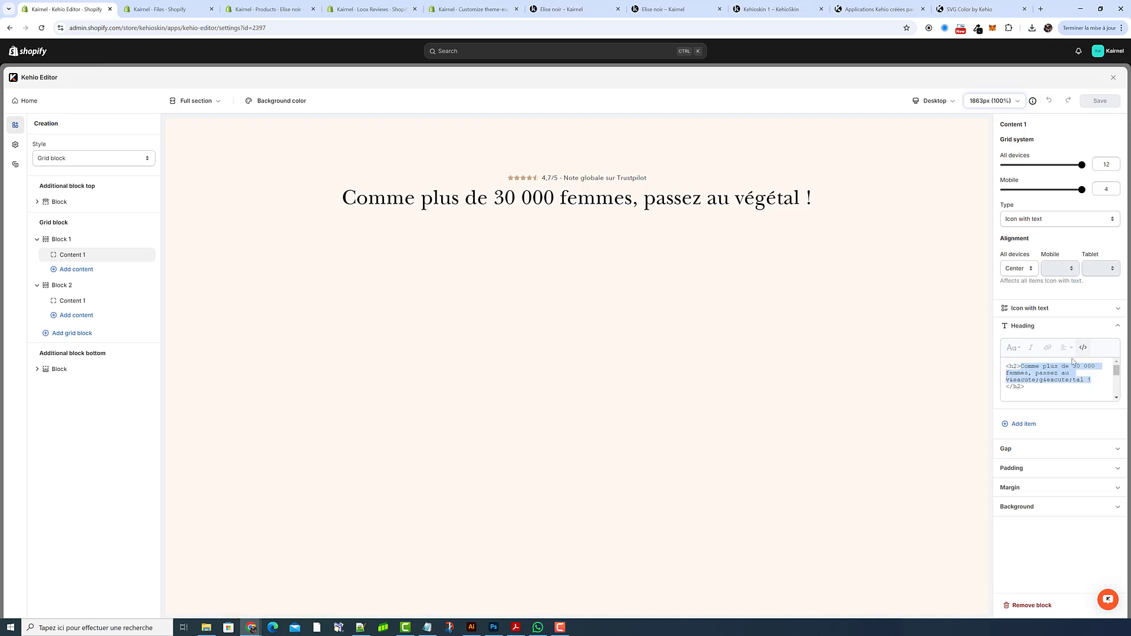
Replace the heading's text in the HTML source with "qsdfqsdfdqsfdqsf", return to the formatted view and show the H2 Heading style settings
type("qsdfqsdfdqsfdqsf")
left_click(1083, 348)
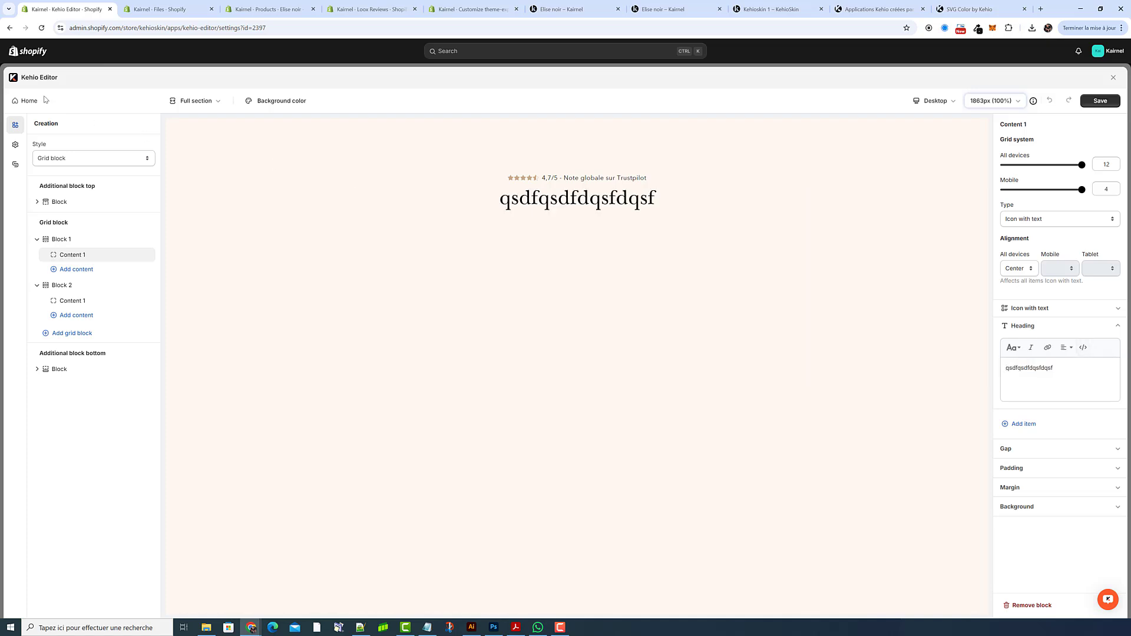
left_click(15, 144)
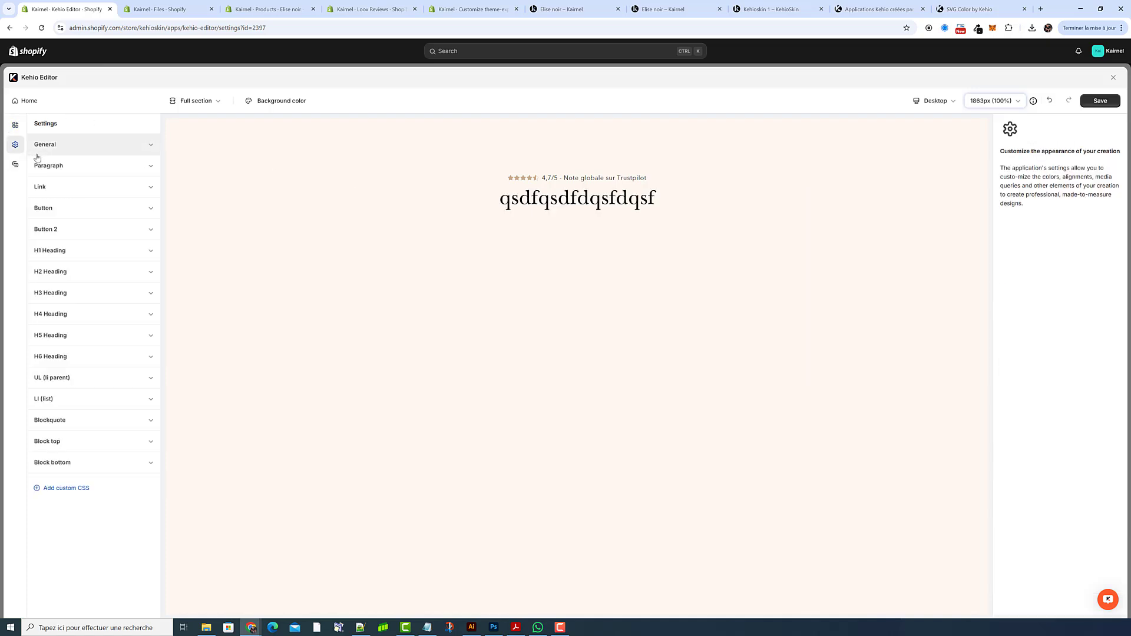
left_click(83, 273)
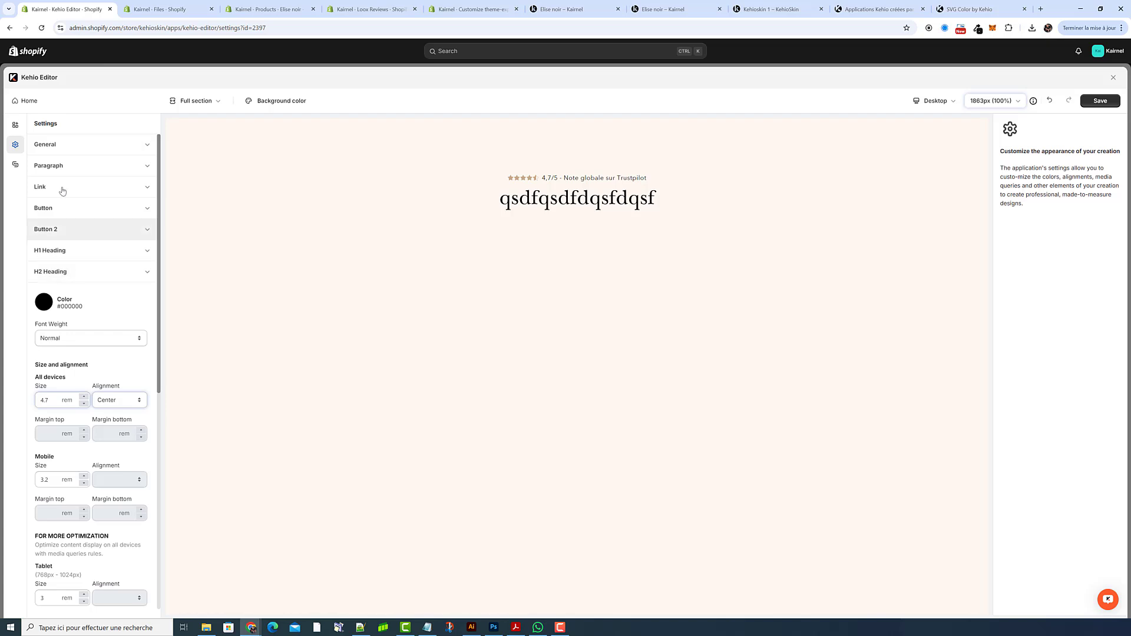
Return to the creation's block structure and highlight the {{product.loox}} variable in Block 2's Content 1 text
left_click(16, 125)
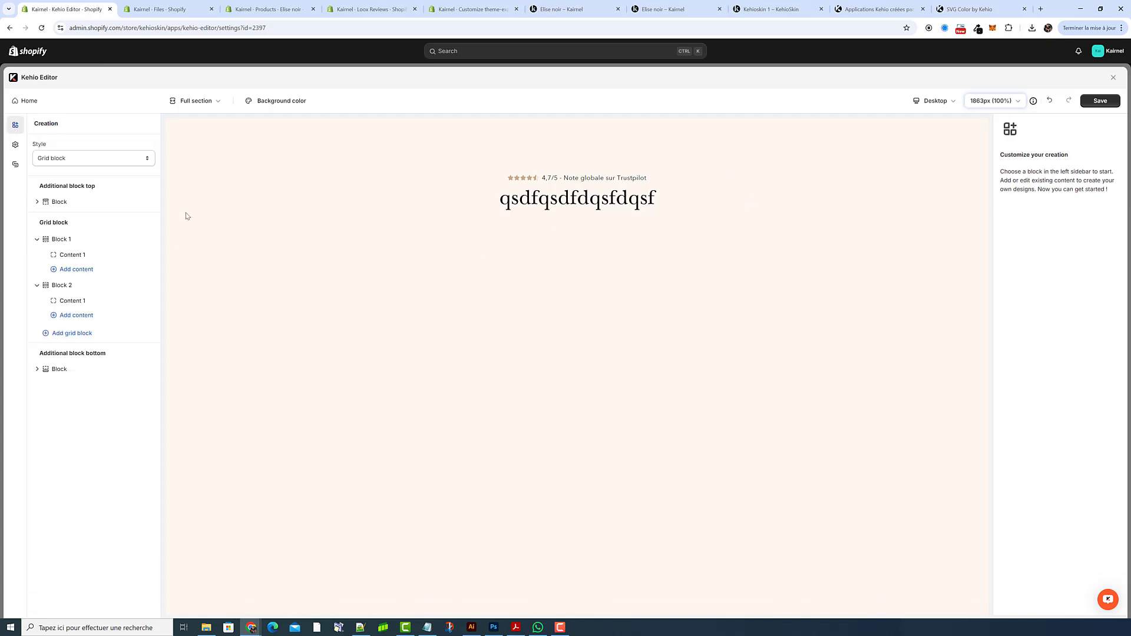
left_click(81, 303)
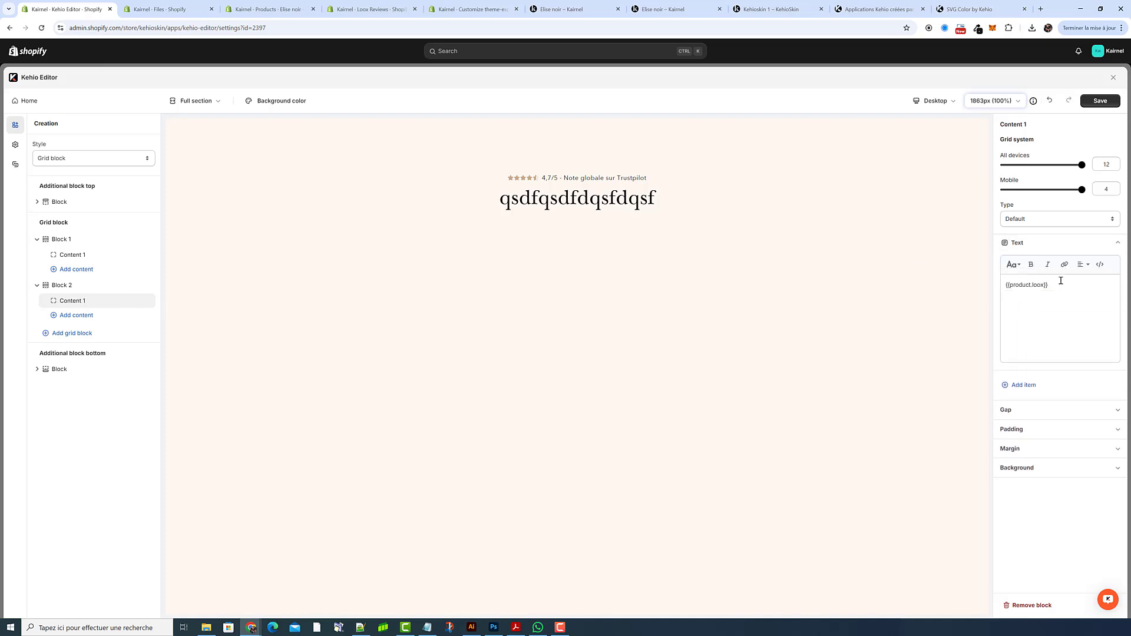
left_click_drag(1058, 283, 973, 289)
Examine the live Elise noir product page, from the opening banner down to the Trustpilot heading and customer reviews section
left_click(563, 9)
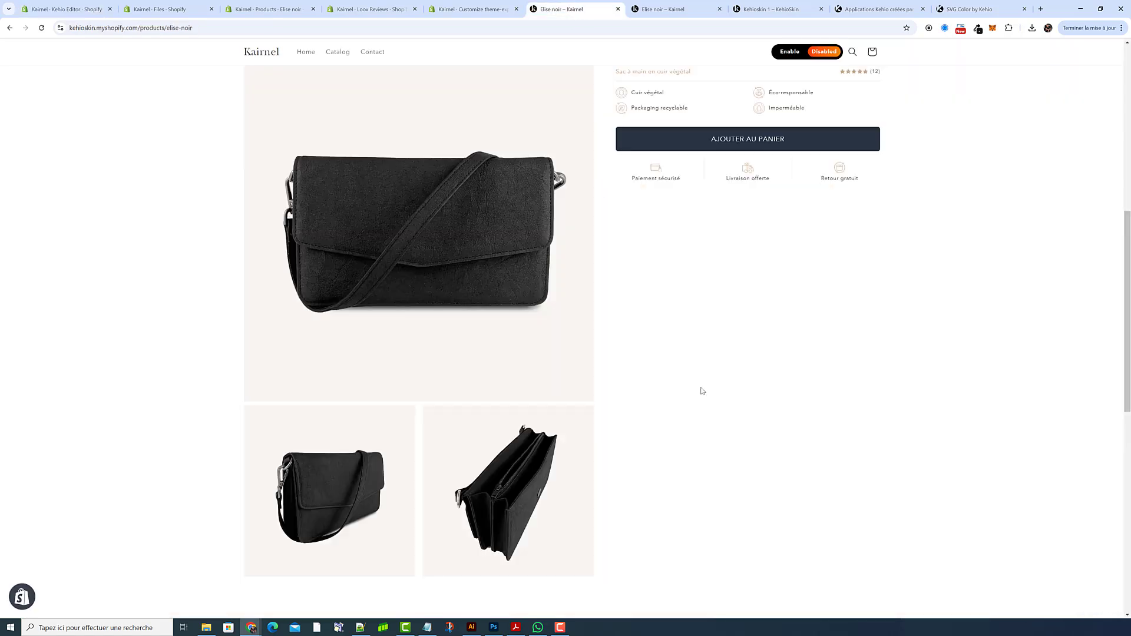
scroll(606, 389, "down", 5)
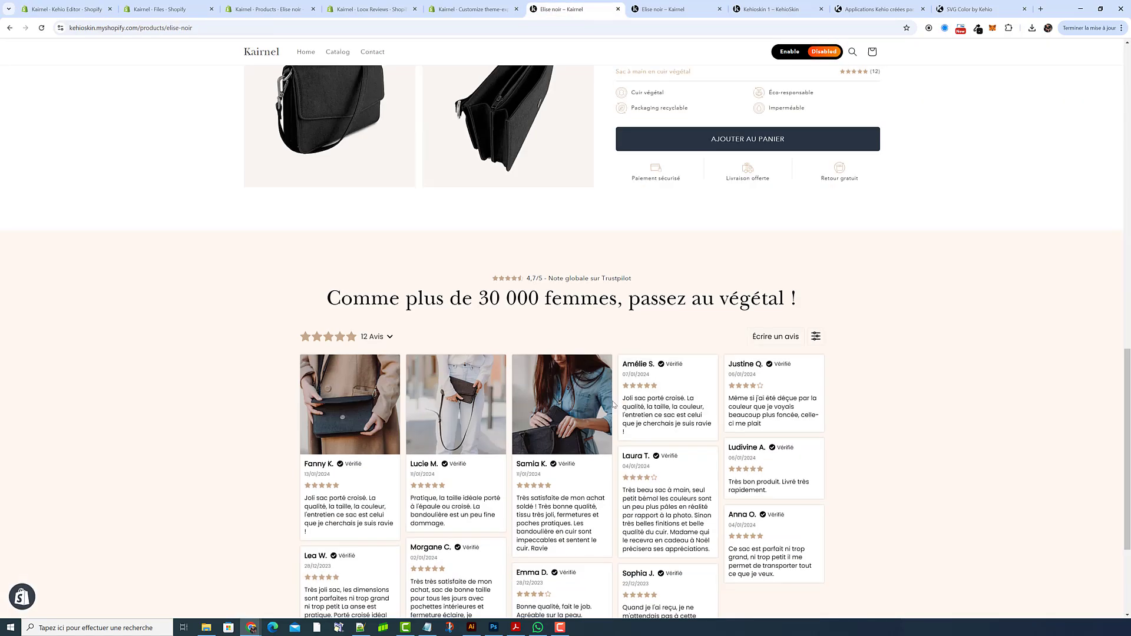
scroll(613, 404, "up", 10)
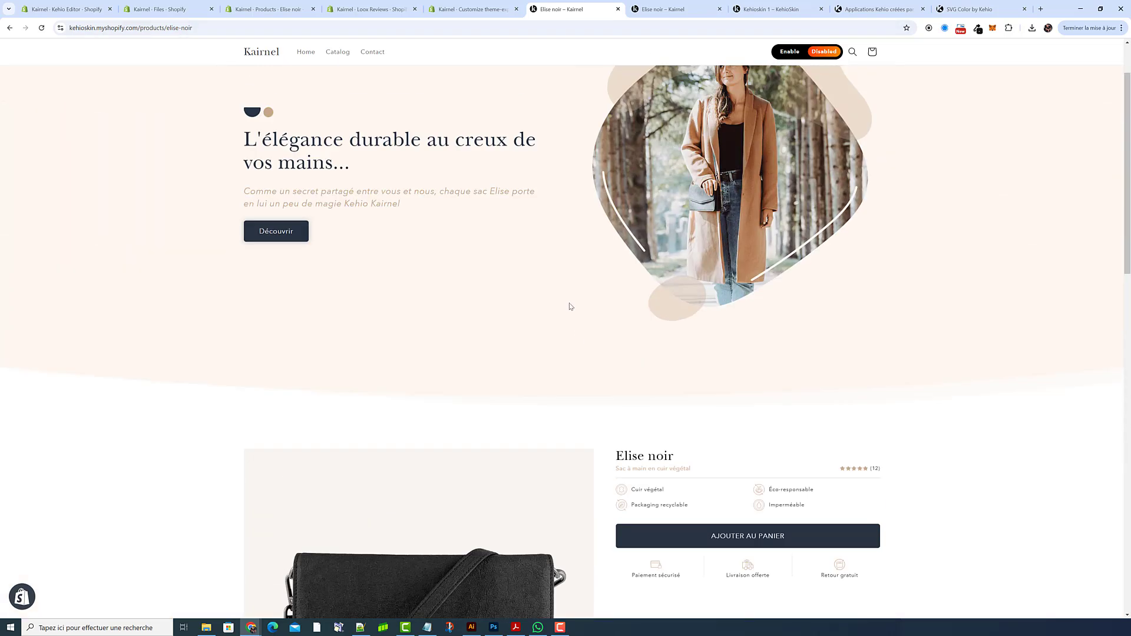
scroll(681, 322, "up", 2)
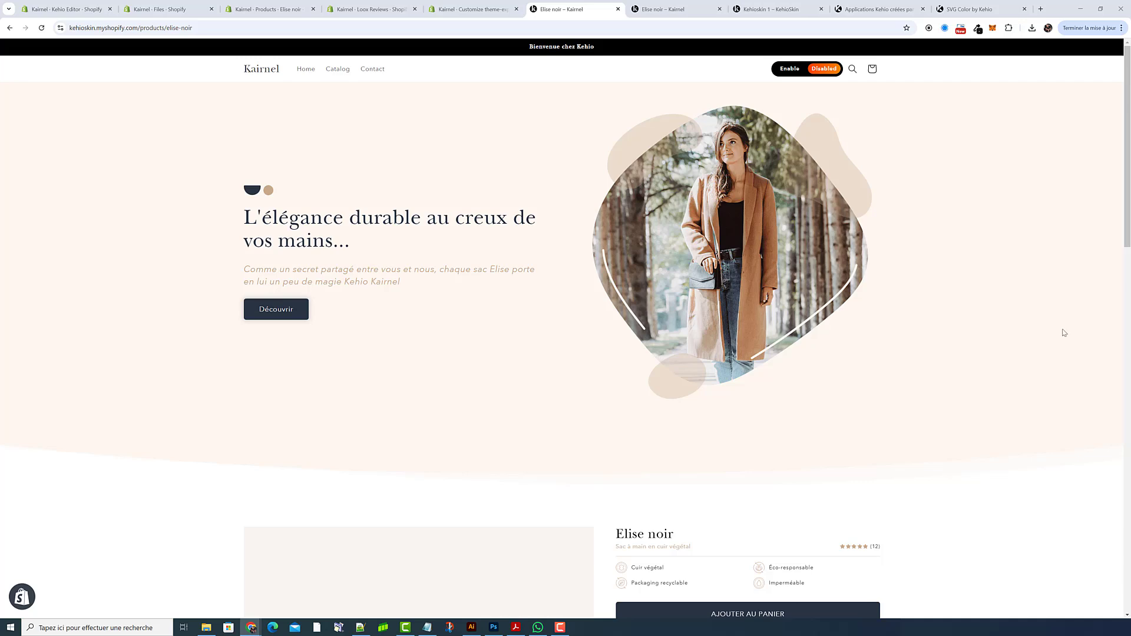
scroll(915, 336, "down", 8)
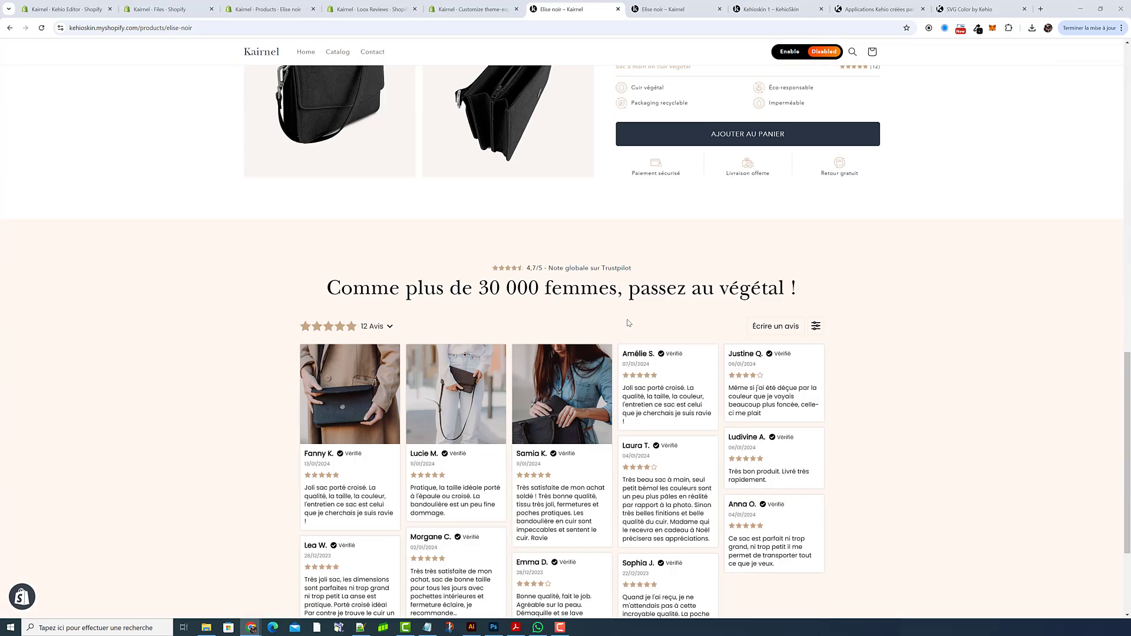